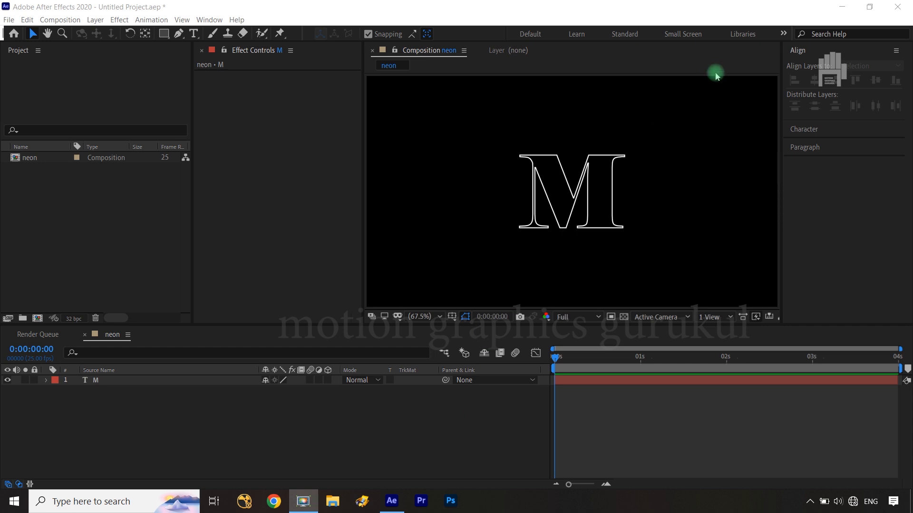
Check the M text layer's fill and stroke settings in its character properties
{"action": "left_click", "coordinate": [607, 196]}
{"action": "left_click", "coordinate": [143, 408]}
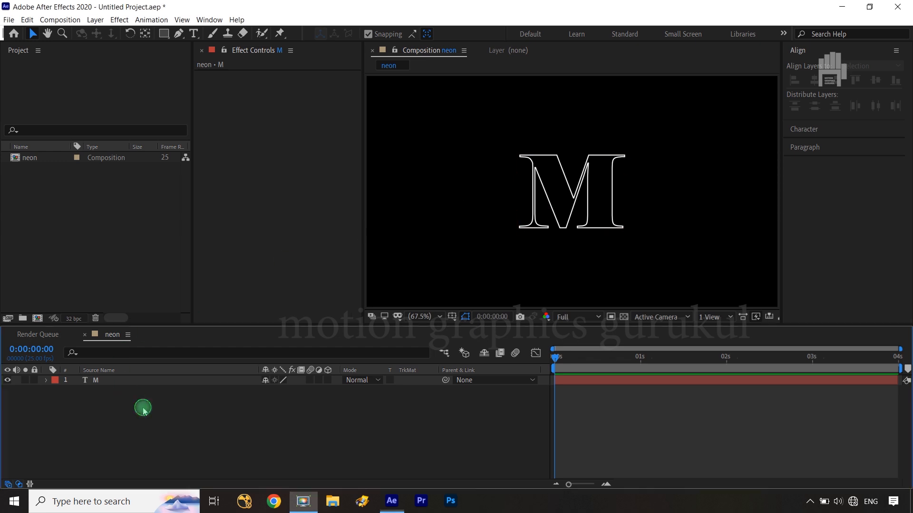
{"action": "left_click", "coordinate": [119, 383]}
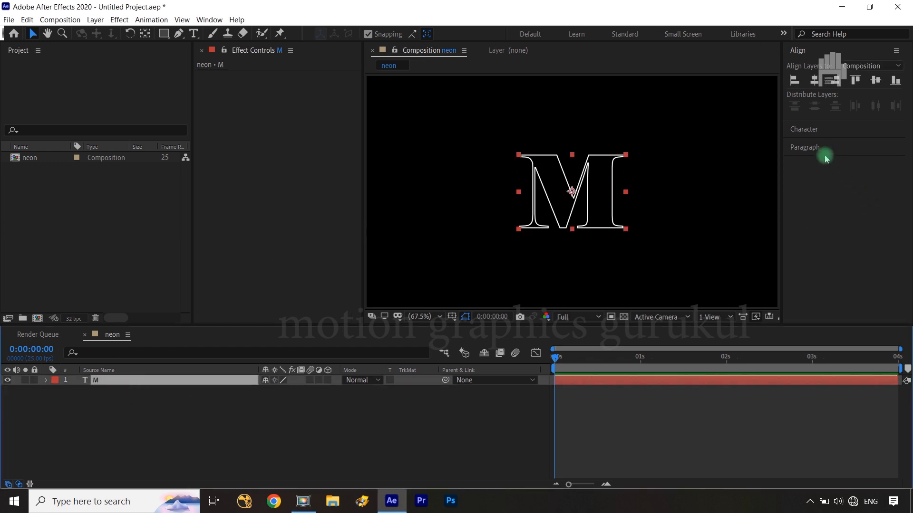
{"action": "left_click", "coordinate": [807, 130]}
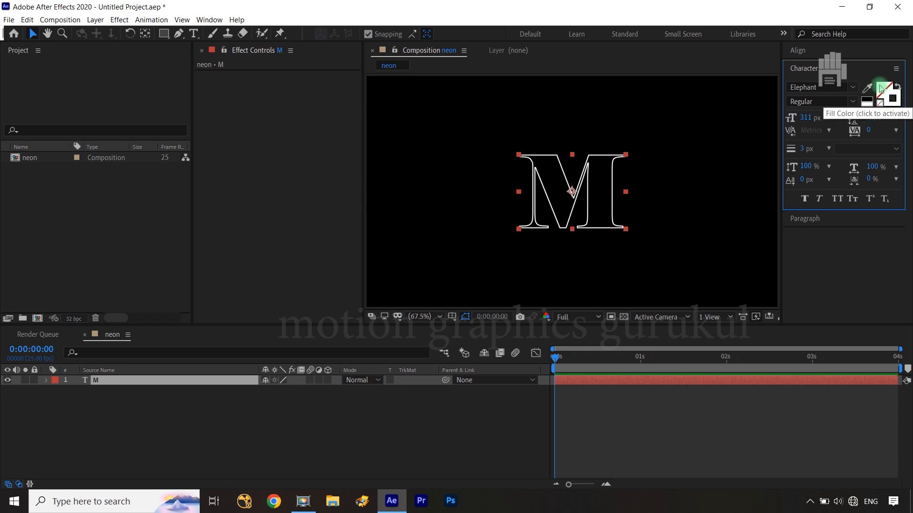
{"action": "left_click", "coordinate": [342, 440]}
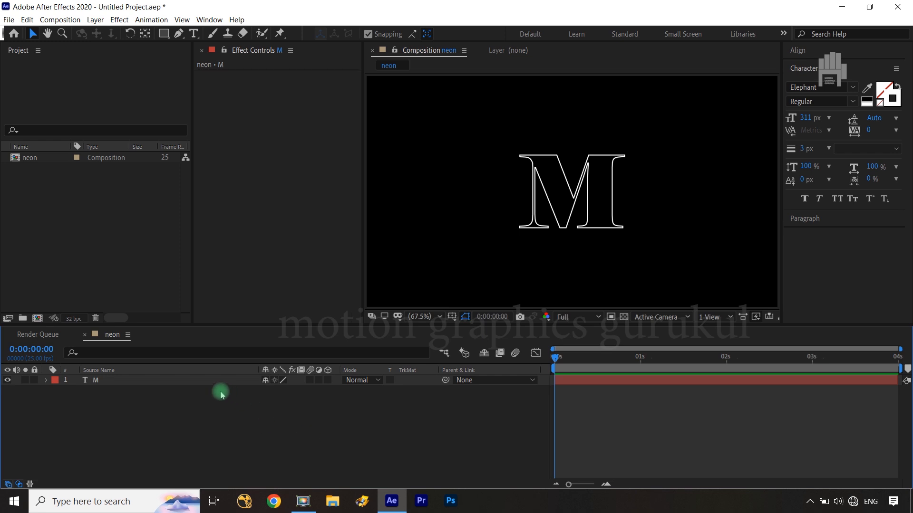
Create shapes from the M text layer
{"action": "left_click", "coordinate": [181, 384]}
{"action": "right_click", "coordinate": [181, 385]}
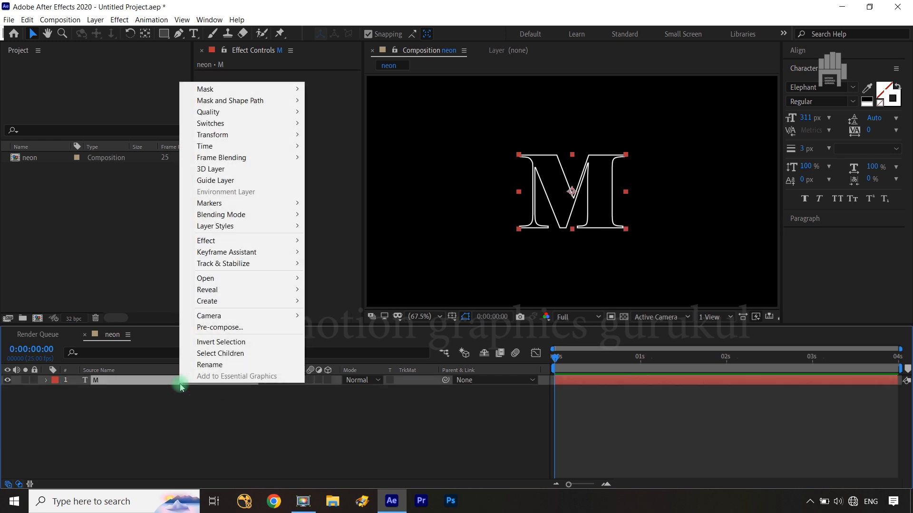
{"action": "mouse_move", "coordinate": [245, 301]}
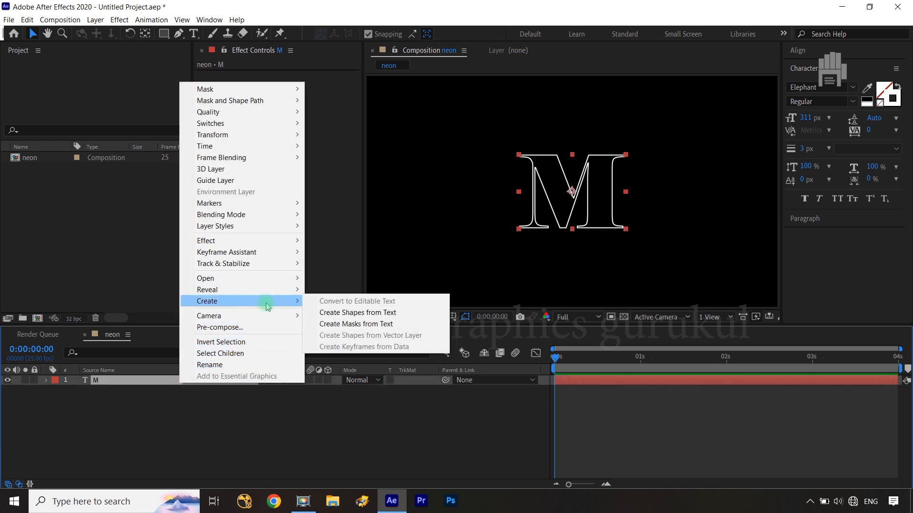
{"action": "left_click", "coordinate": [345, 314]}
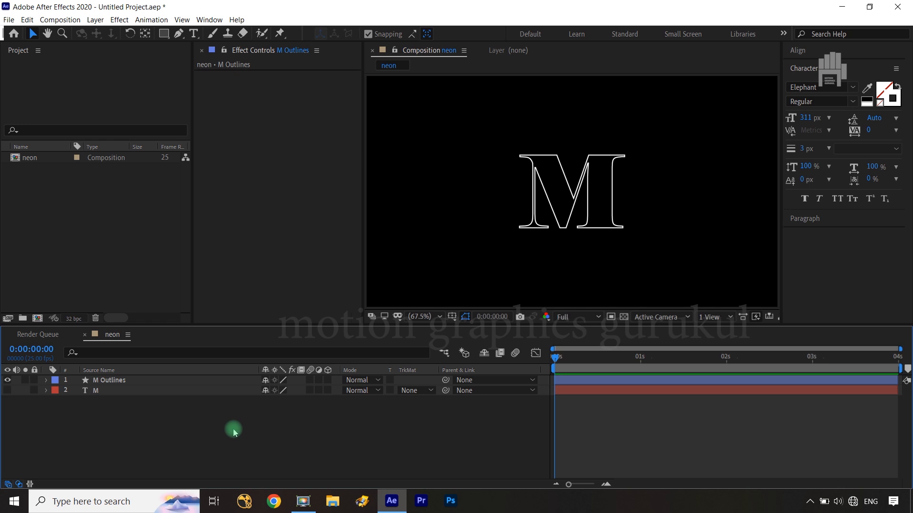
Expand the M Outlines layer's contents down to the M shape's path and select that path to inspect it
{"action": "left_click", "coordinate": [607, 226]}
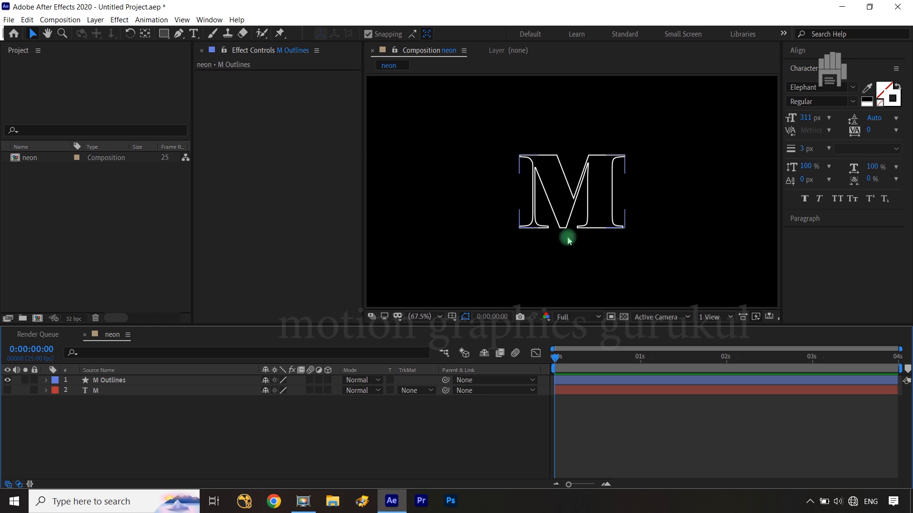
{"action": "left_click", "coordinate": [127, 381]}
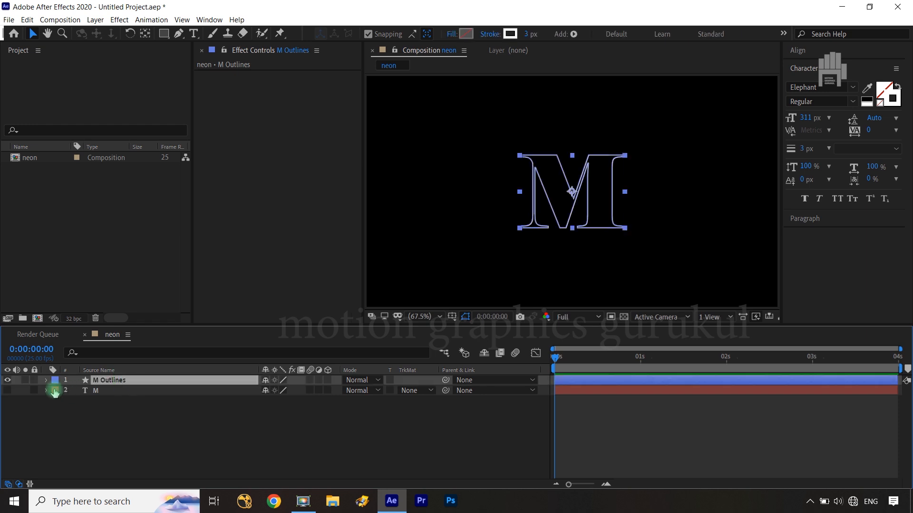
{"action": "left_click", "coordinate": [46, 380]}
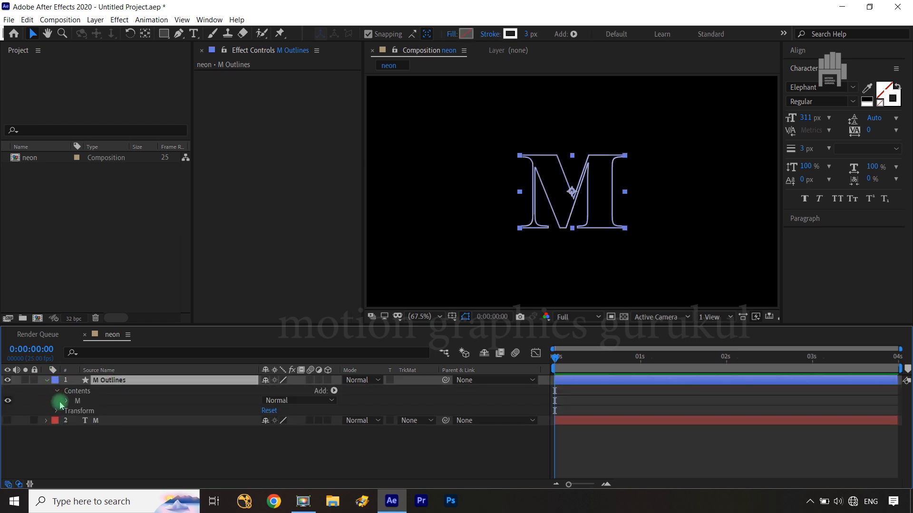
{"action": "left_click", "coordinate": [56, 391]}
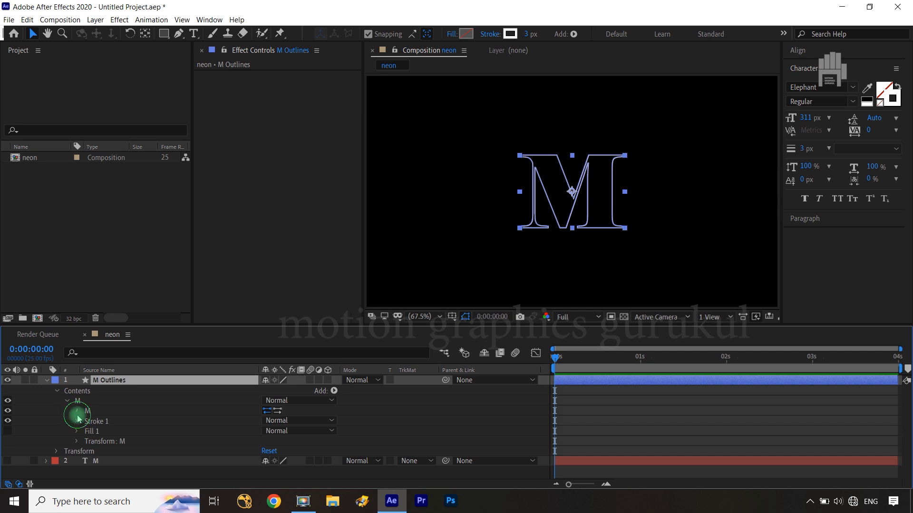
{"action": "left_click", "coordinate": [77, 411]}
{"action": "left_click", "coordinate": [111, 422]}
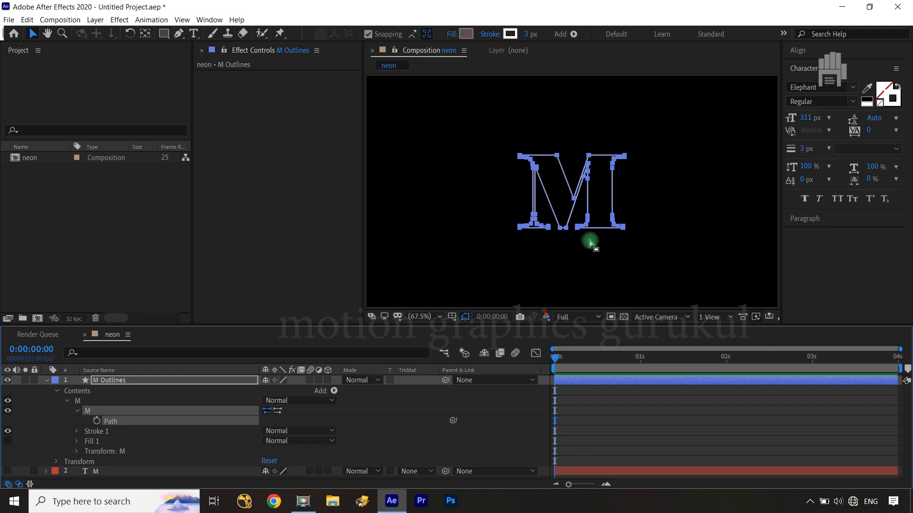
{"action": "left_click", "coordinate": [487, 416]}
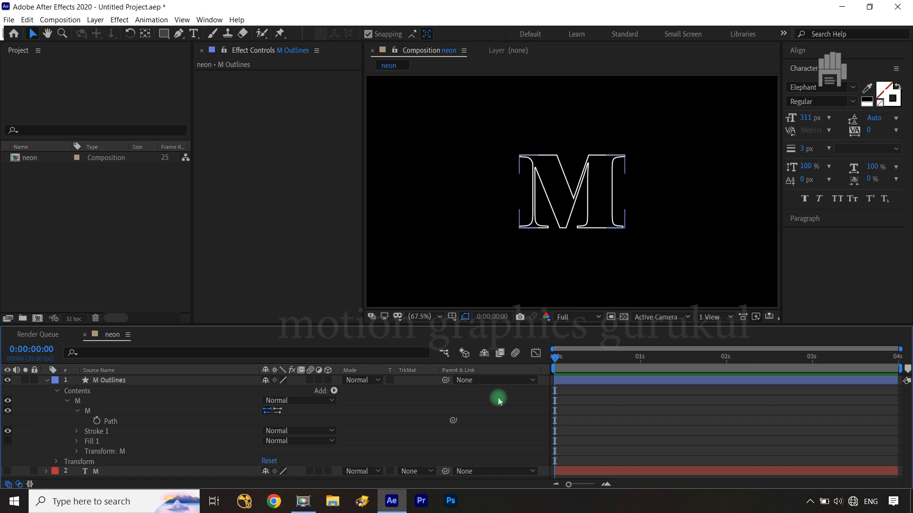
{"action": "left_click", "coordinate": [174, 401]}
{"action": "left_click", "coordinate": [131, 422]}
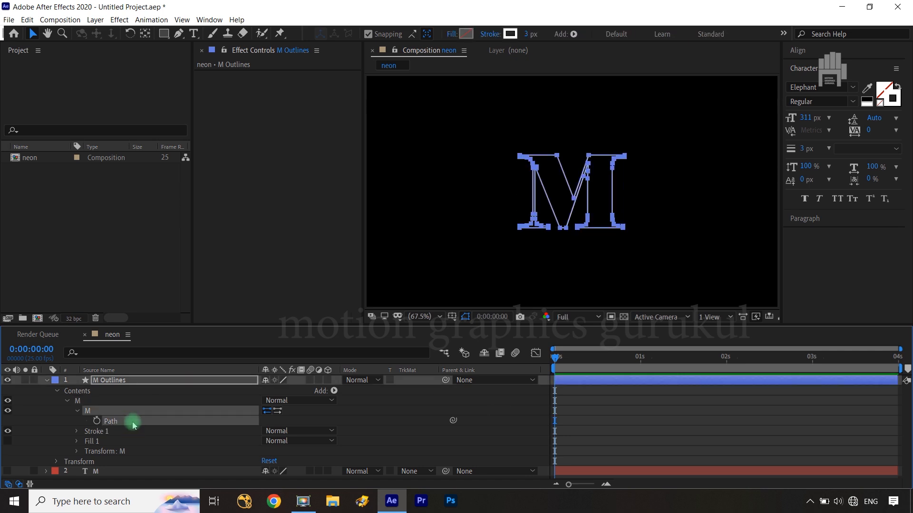
{"action": "left_click", "coordinate": [140, 385]}
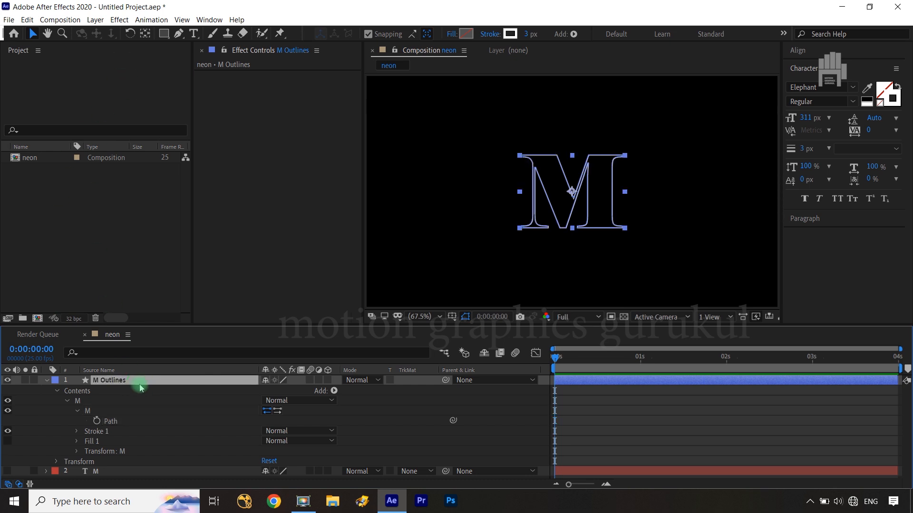
{"action": "left_click", "coordinate": [120, 20]}
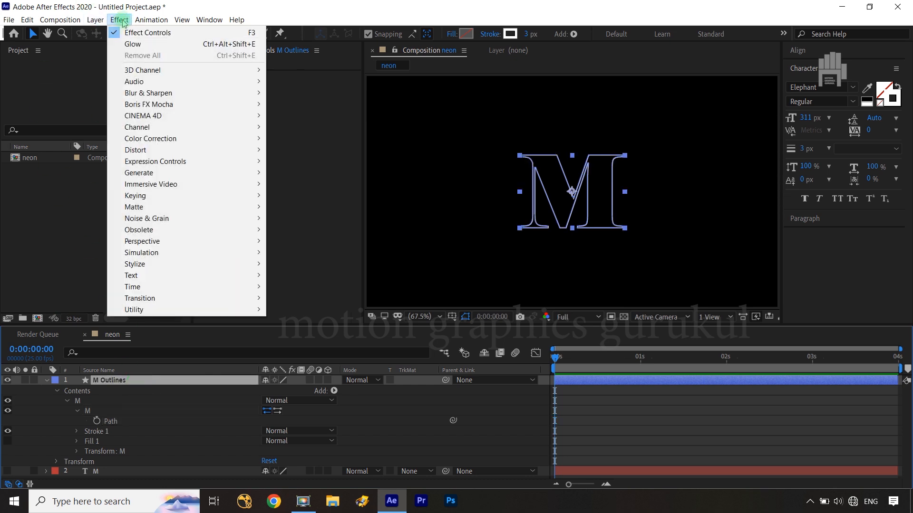
{"action": "left_click", "coordinate": [301, 207]}
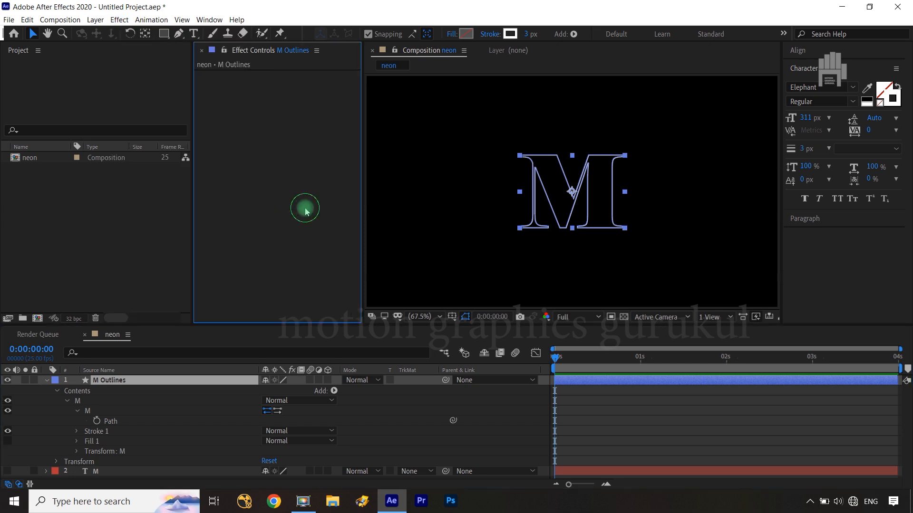
Expand Stroke 1 of the M Outlines layer and reveal its Taper properties
{"action": "left_click", "coordinate": [195, 434]}
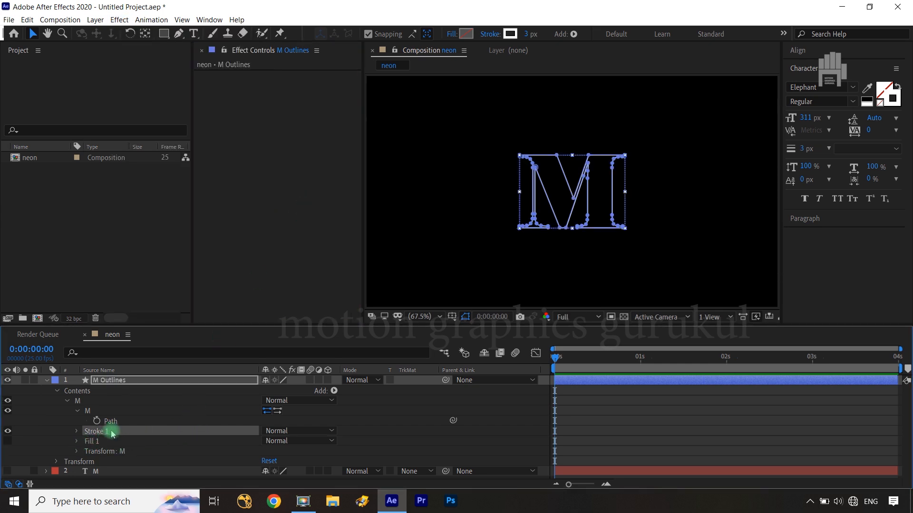
{"action": "left_click", "coordinate": [76, 431]}
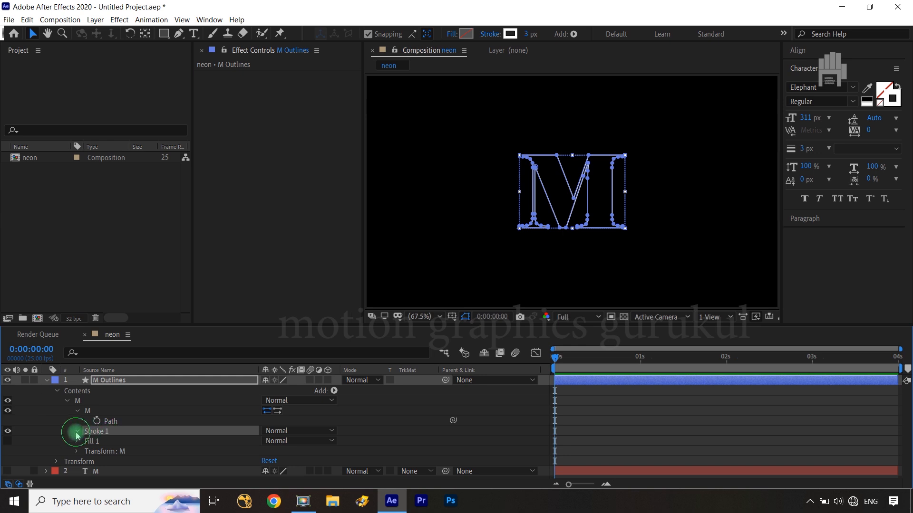
{"action": "scroll", "coordinate": [55, 439], "scroll_direction": "down", "scroll_amount": 3}
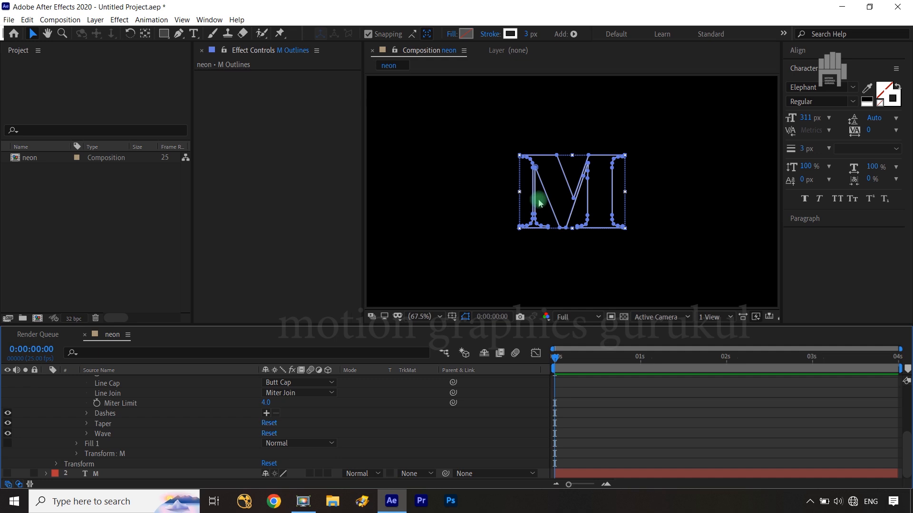
{"action": "left_click", "coordinate": [87, 423]}
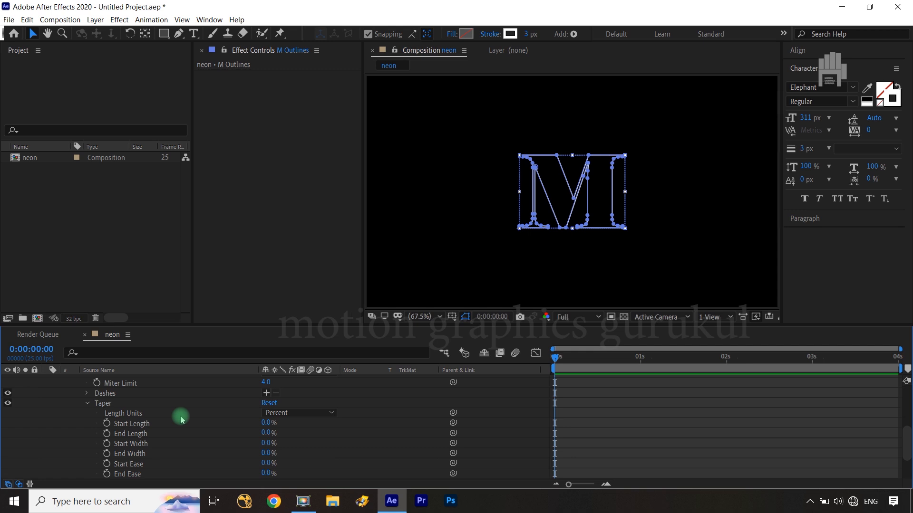
{"action": "scroll", "coordinate": [180, 418], "scroll_direction": "down", "scroll_amount": 2}
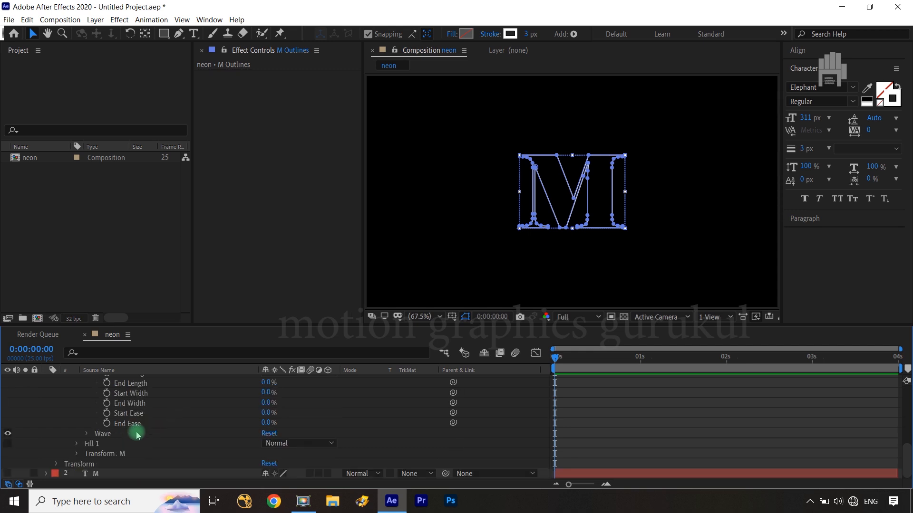
{"action": "scroll", "coordinate": [119, 445], "scroll_direction": "up", "scroll_amount": 2}
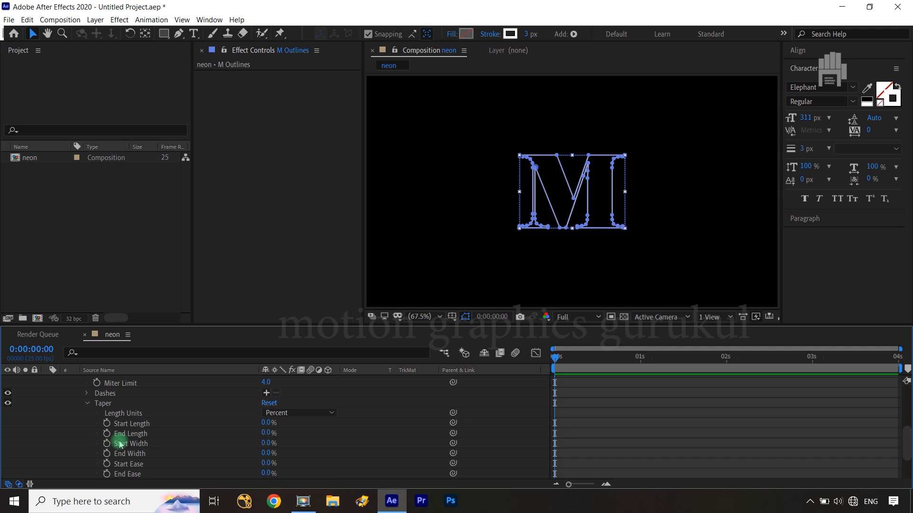
{"action": "left_click", "coordinate": [205, 432]}
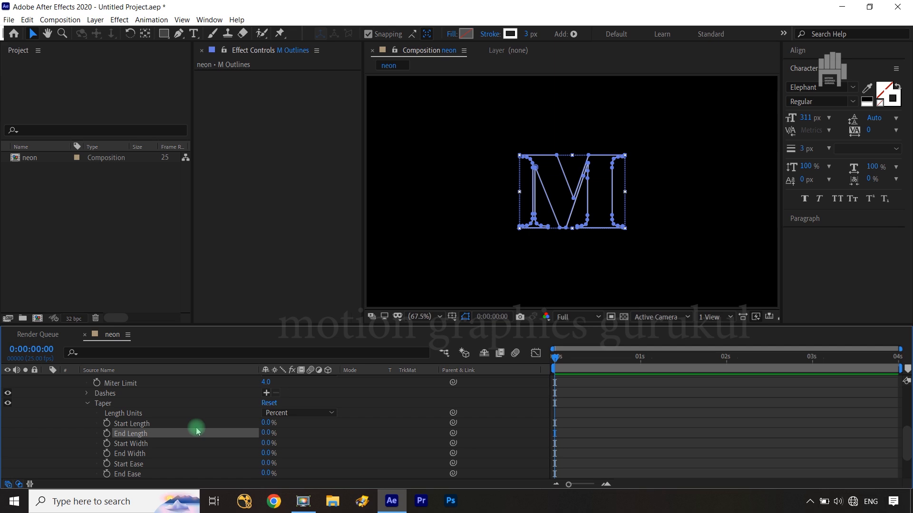
Hide the layer controls in the composition view and set the stroke taper's End Length to 50%
{"action": "left_click", "coordinate": [343, 445]}
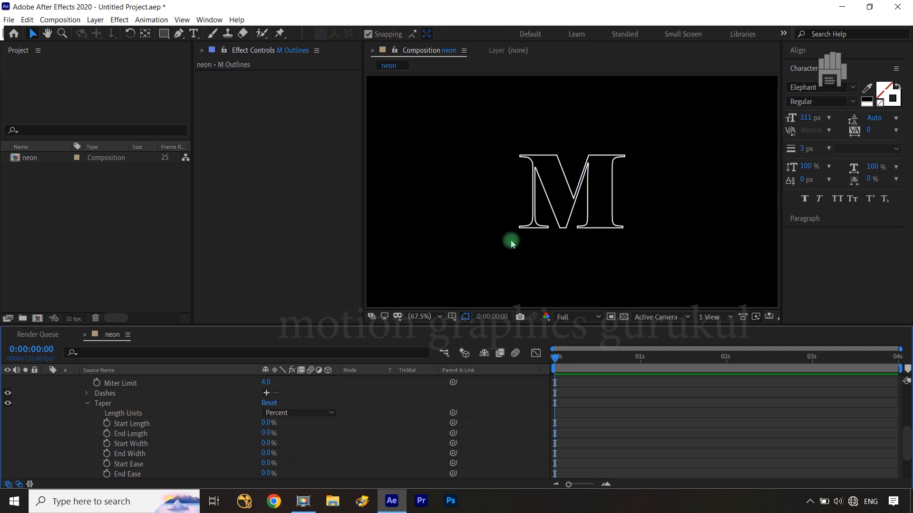
{"action": "key", "text": "ctrl+shift+h"}
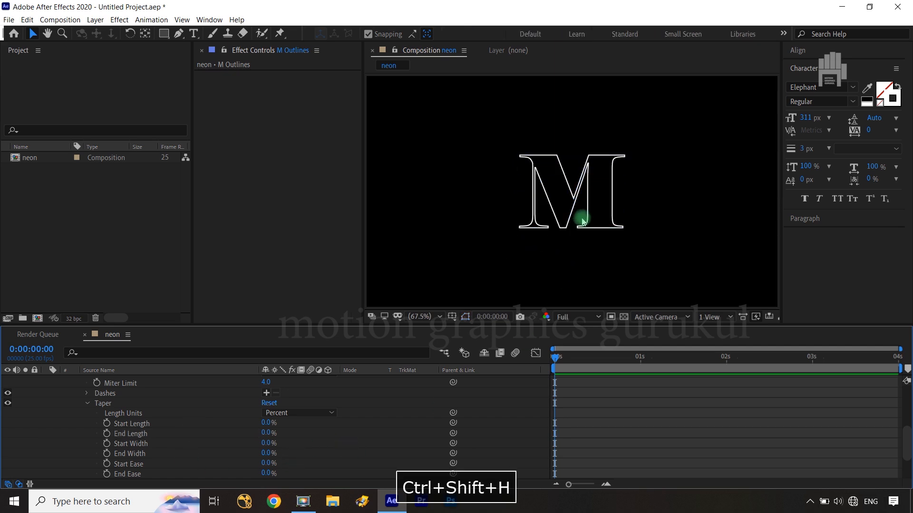
{"action": "left_click", "coordinate": [166, 425]}
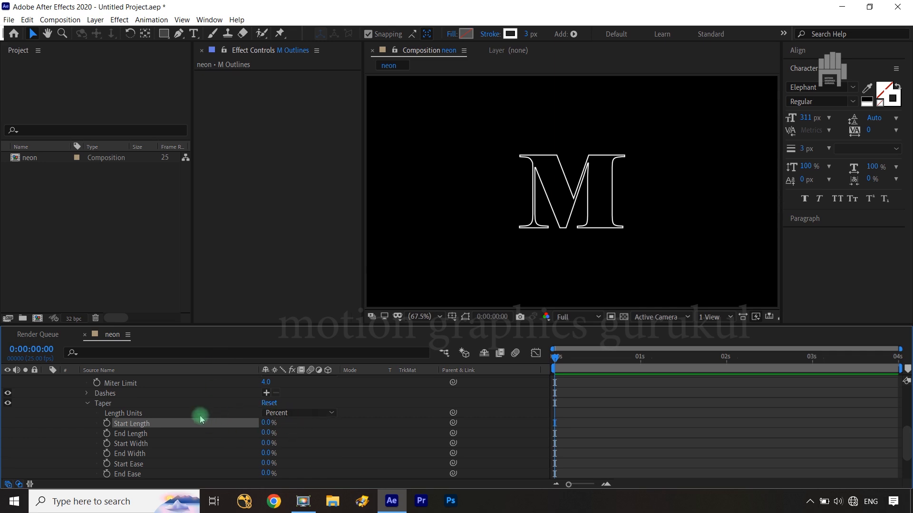
{"action": "left_click", "coordinate": [268, 433]}
{"action": "type", "text": "50"}
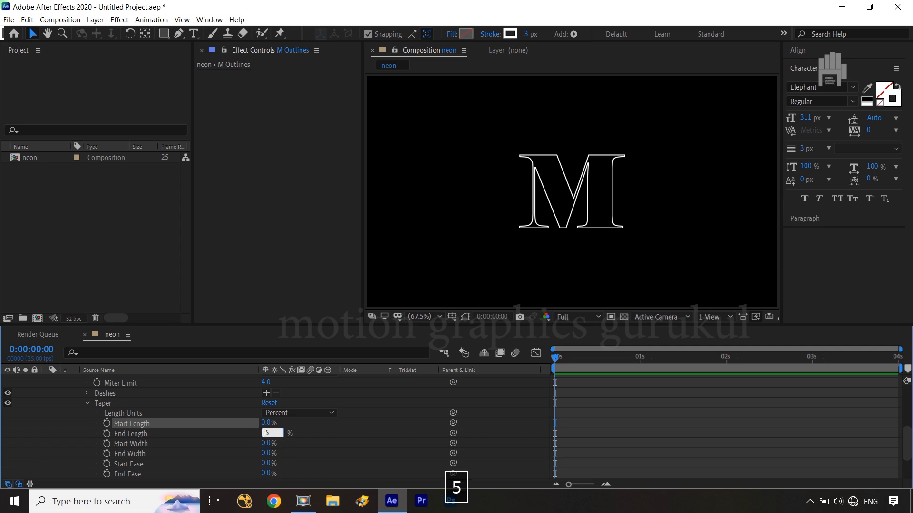
{"action": "scroll", "coordinate": [561, 236], "scroll_direction": "up", "scroll_amount": 2}
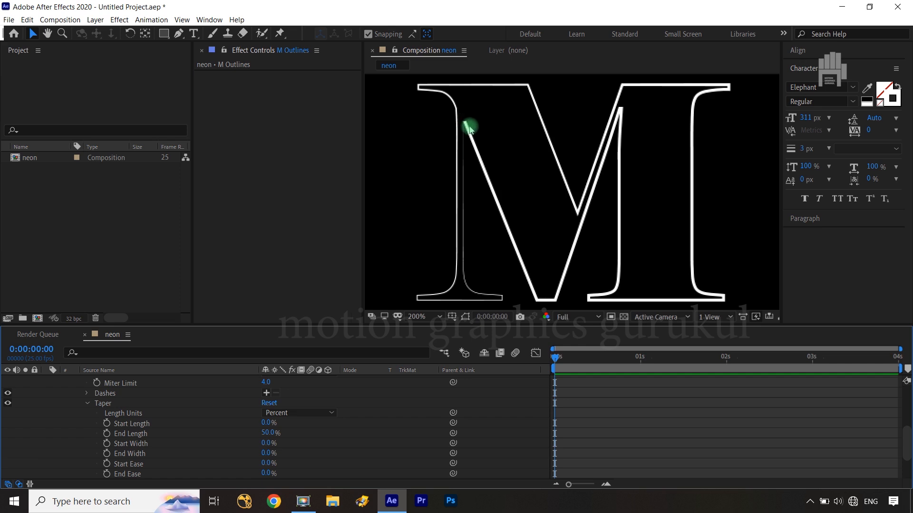
Set the stroke taper's Start Length to 10%
{"action": "left_click", "coordinate": [265, 421]}
{"action": "type", "text": "10"}
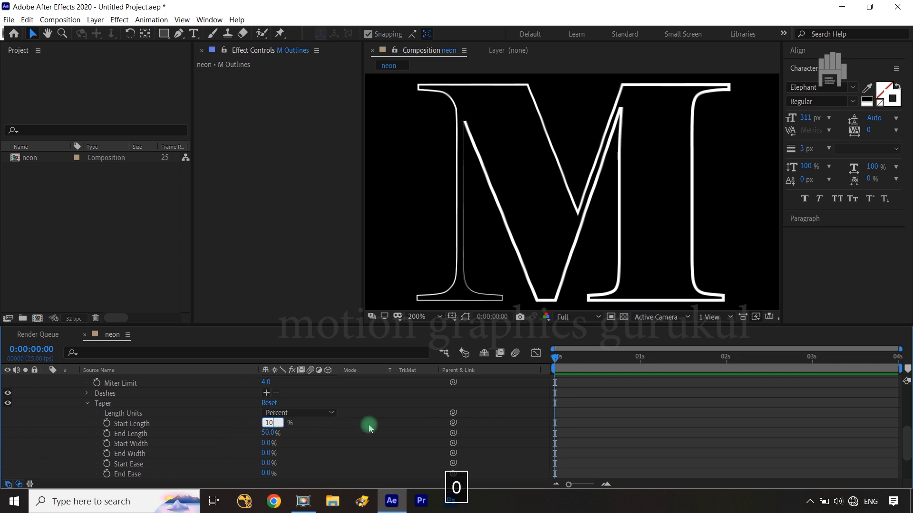
{"action": "key", "text": "Return"}
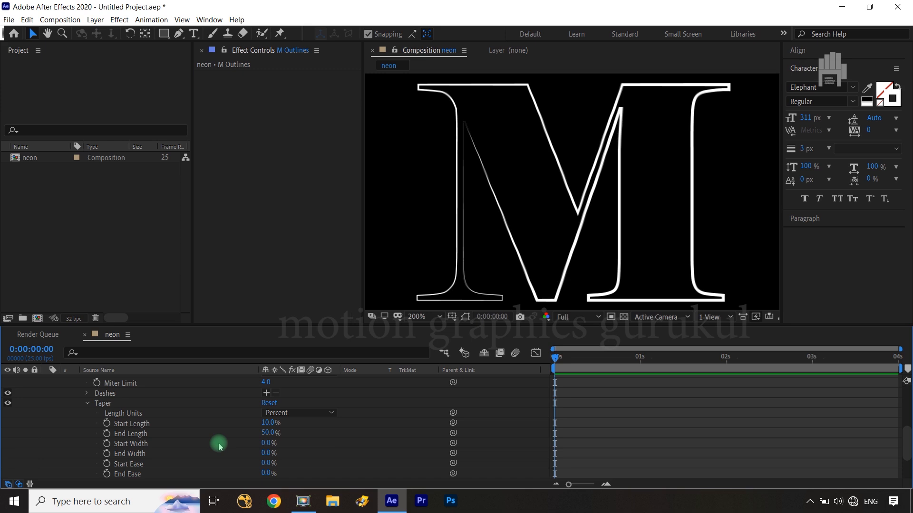
Collapse the path, Stroke 1 and M groups inside the M Outlines layer's contents
{"action": "scroll", "coordinate": [219, 447], "scroll_direction": "down", "scroll_amount": 2}
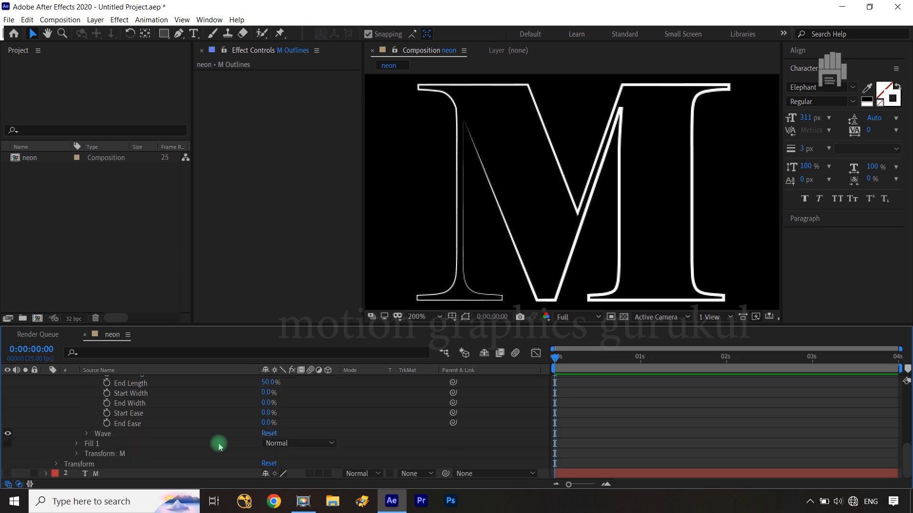
{"action": "scroll", "coordinate": [219, 447], "scroll_direction": "up", "scroll_amount": 5}
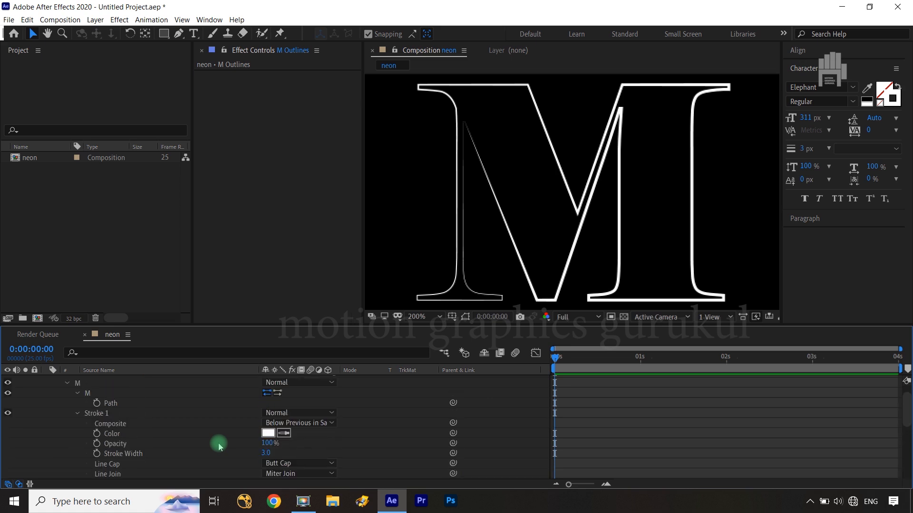
{"action": "scroll", "coordinate": [219, 447], "scroll_direction": "up", "scroll_amount": 1}
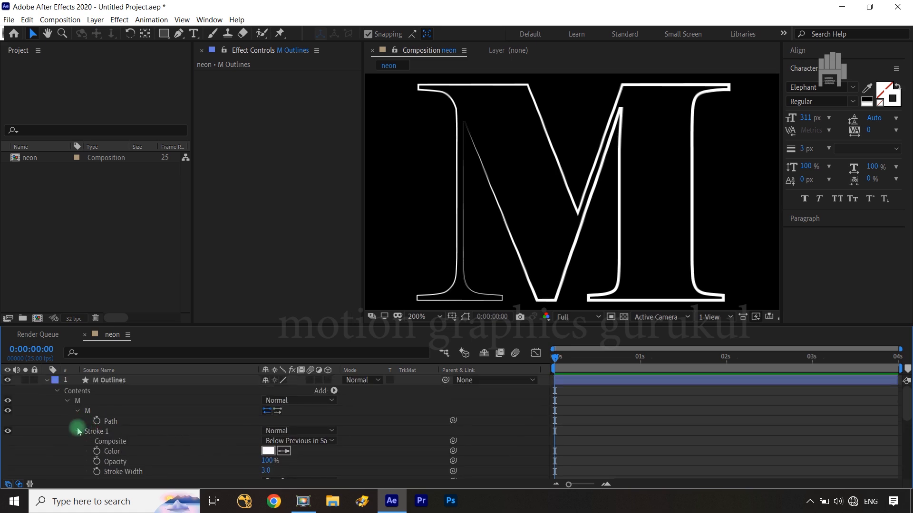
{"action": "left_click", "coordinate": [77, 411]}
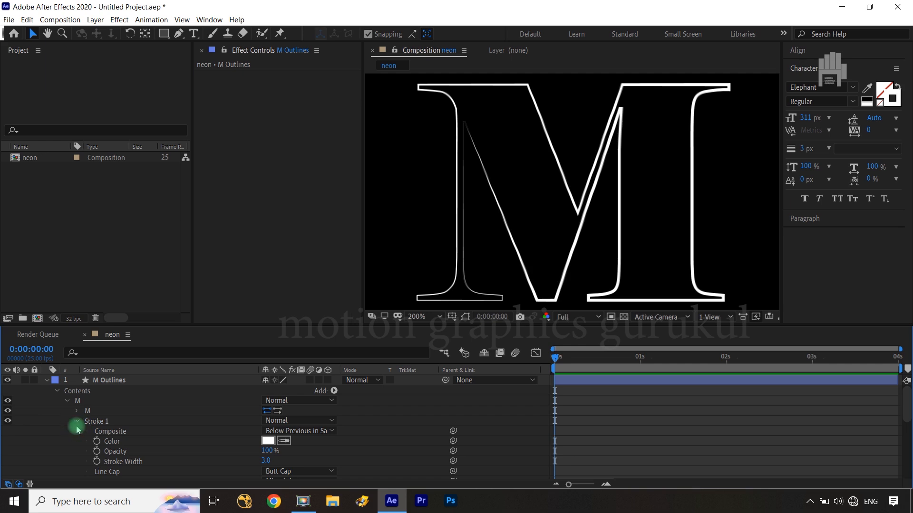
{"action": "left_click", "coordinate": [76, 421]}
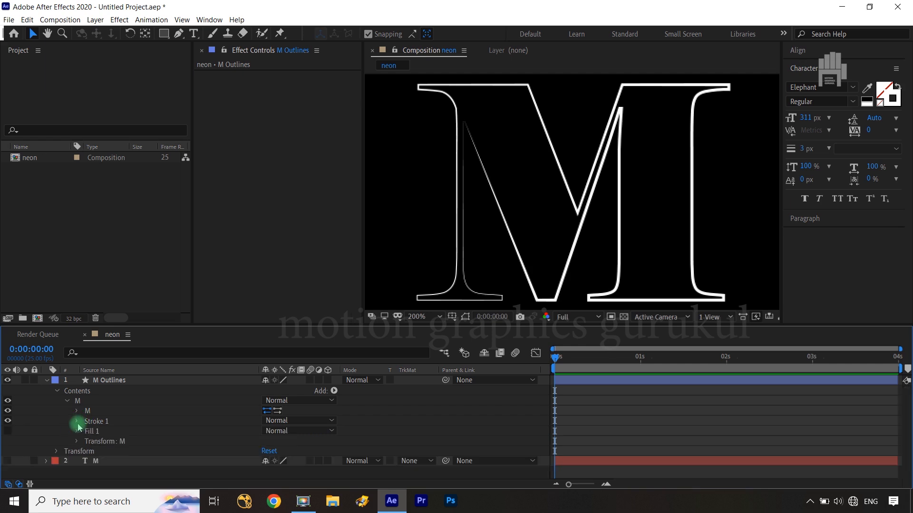
{"action": "left_click", "coordinate": [68, 401]}
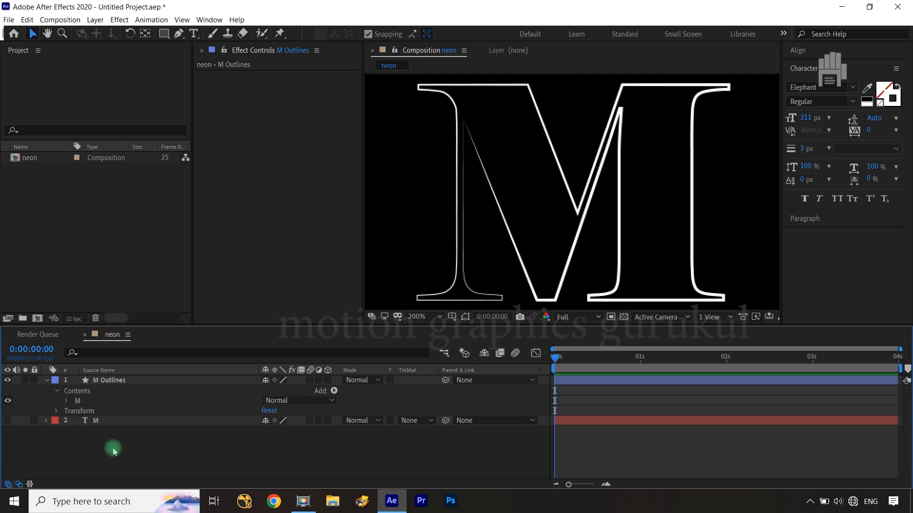
Add Trim Paths to the M Outlines layer's contents and reveal its properties
{"action": "left_click", "coordinate": [334, 390]}
{"action": "left_click", "coordinate": [319, 325]}
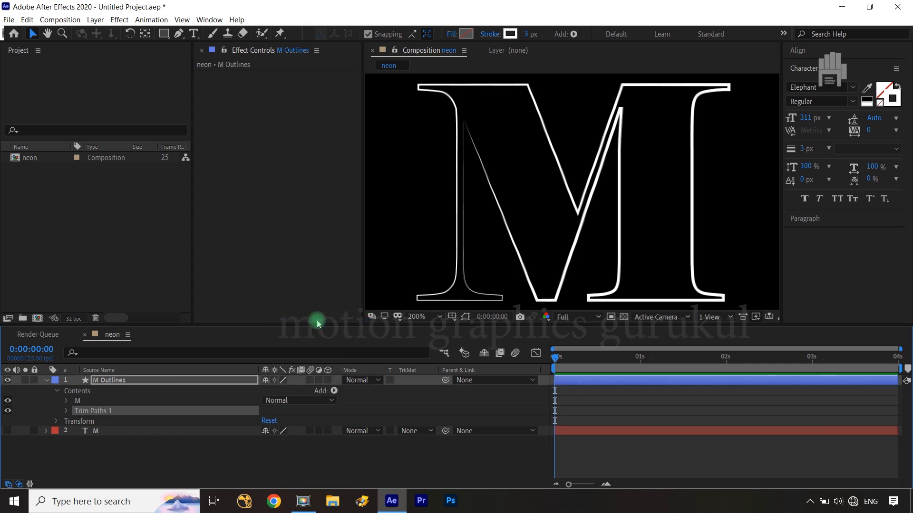
{"action": "left_click", "coordinate": [66, 412]}
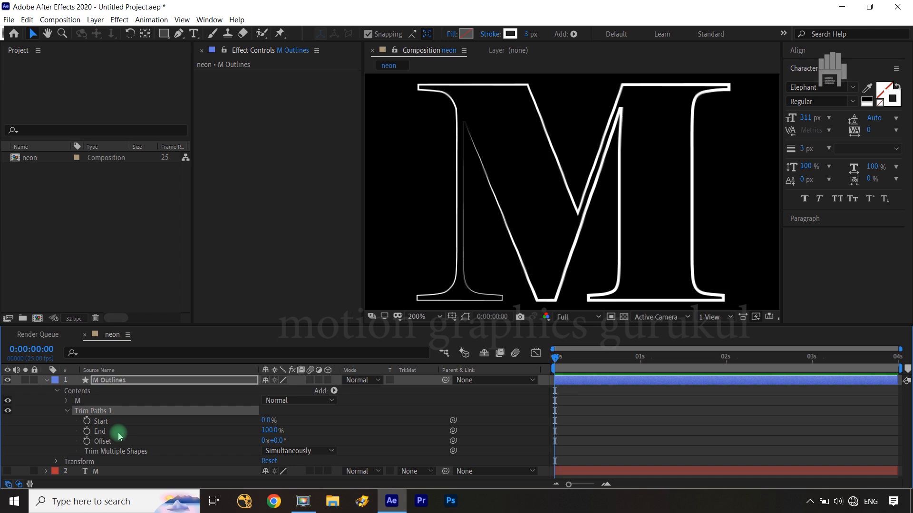
Animate the Trim Paths Offset with a keyframe of 0 revolutions at the start and 2 revolutions at 0:00:03:24
{"action": "left_click", "coordinate": [101, 442]}
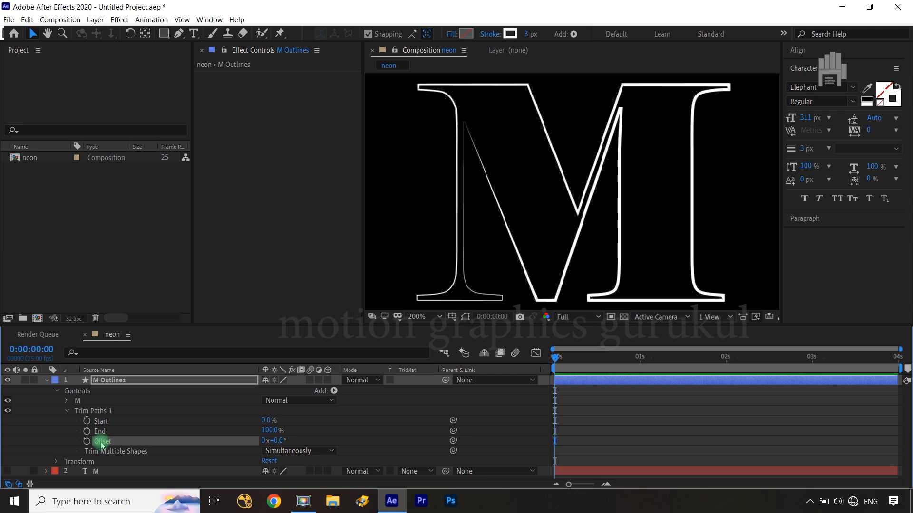
{"action": "left_click", "coordinate": [87, 441]}
{"action": "left_click_drag", "start_coordinate": [554, 363], "coordinate": [895, 363]}
{"action": "left_click", "coordinate": [264, 440]}
{"action": "type", "text": "2"}
{"action": "left_click", "coordinate": [364, 432]}
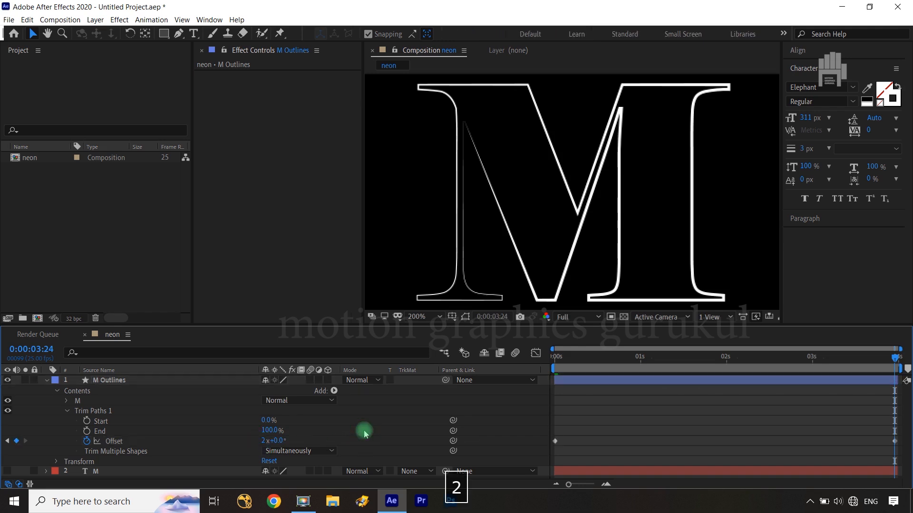
Scrub and play back the Trim Paths offset animation, and return the playhead to the start
{"action": "left_click_drag", "start_coordinate": [895, 358], "coordinate": [692, 360]}
{"action": "left_click_drag", "start_coordinate": [598, 383], "coordinate": [528, 413]}
{"action": "key", "text": "space"}
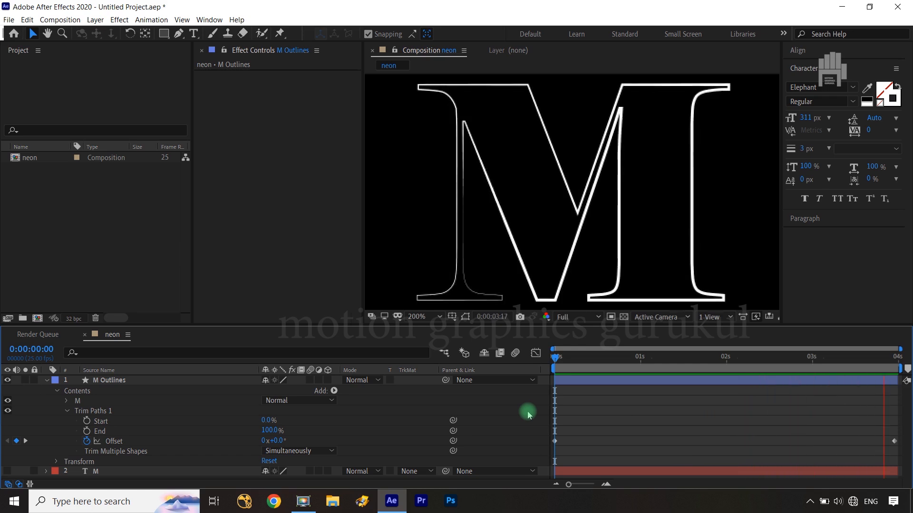
{"action": "key", "text": "space"}
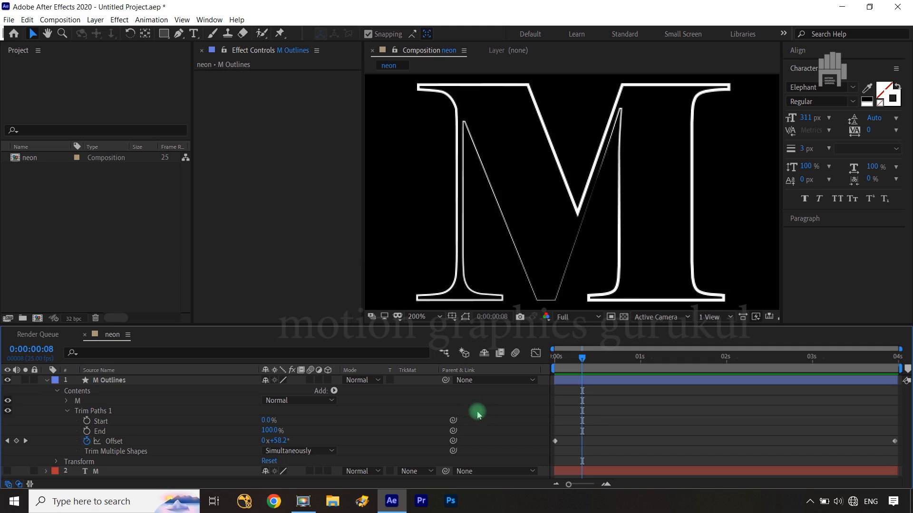
{"action": "left_click_drag", "start_coordinate": [582, 358], "coordinate": [555, 357]}
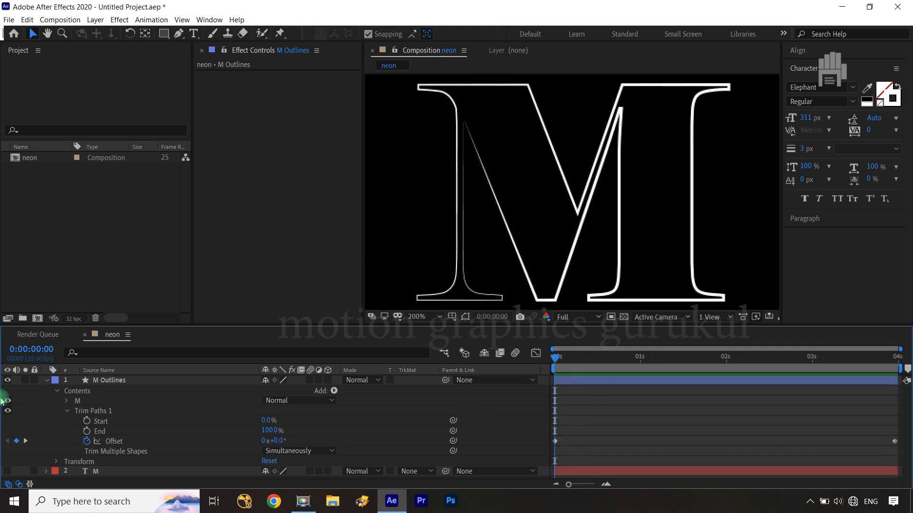
Collapse the M Outlines layer and set its stroke color to red, FF0000
{"action": "left_click", "coordinate": [46, 380]}
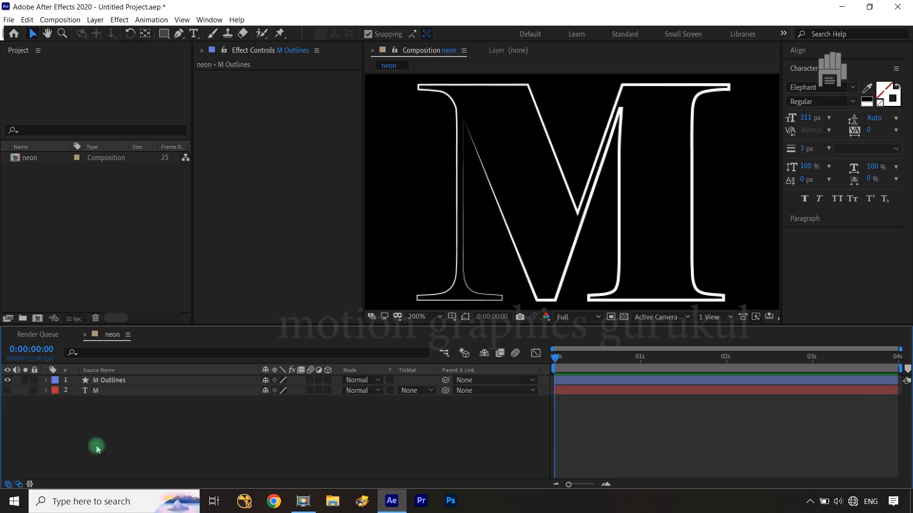
{"action": "key", "text": "shift+slash"}
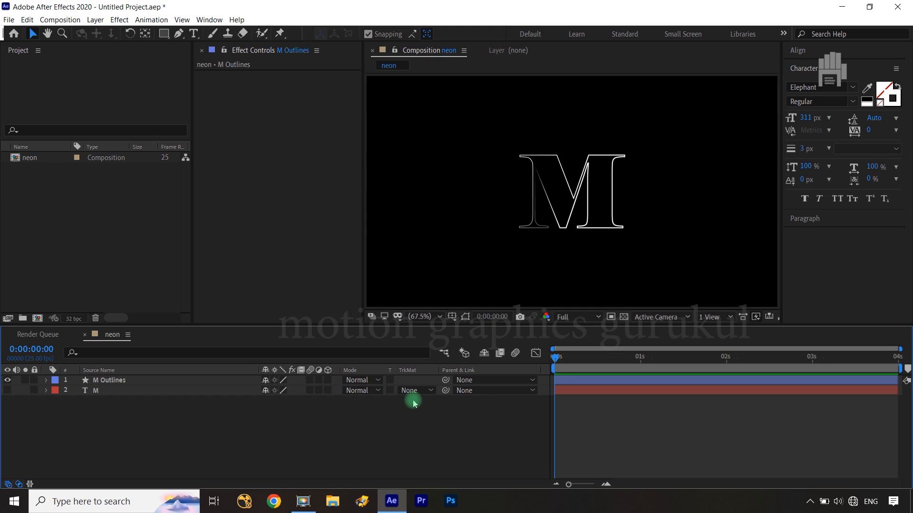
{"action": "left_click", "coordinate": [165, 381]}
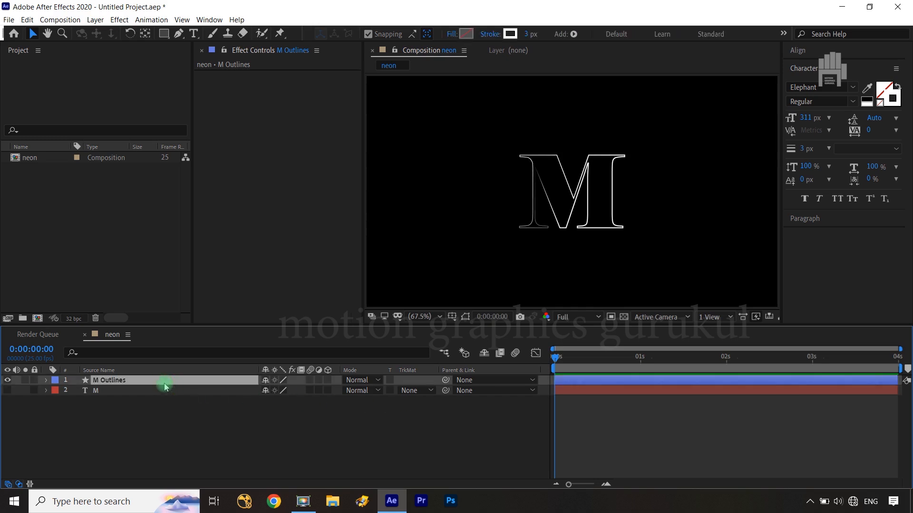
{"action": "left_click", "coordinate": [510, 34]}
{"action": "left_click", "coordinate": [194, 232]}
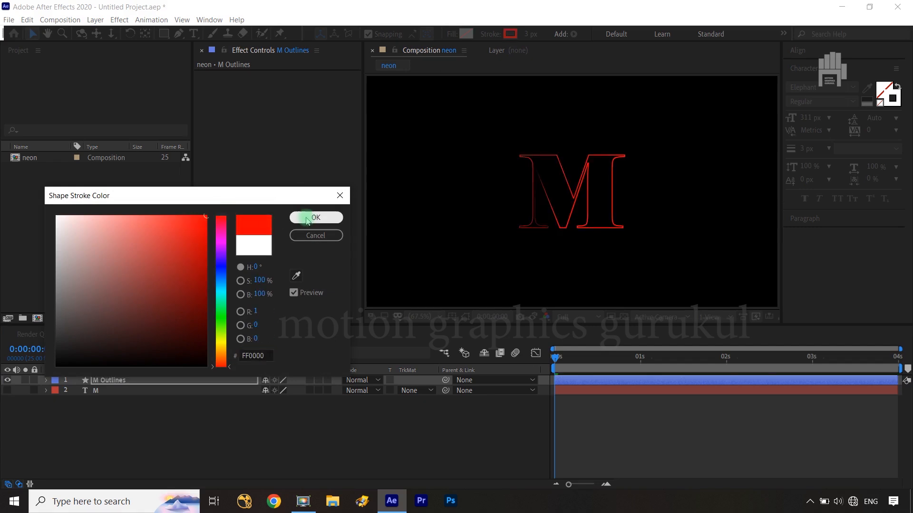
{"action": "left_click", "coordinate": [316, 217]}
{"action": "left_click", "coordinate": [254, 427]}
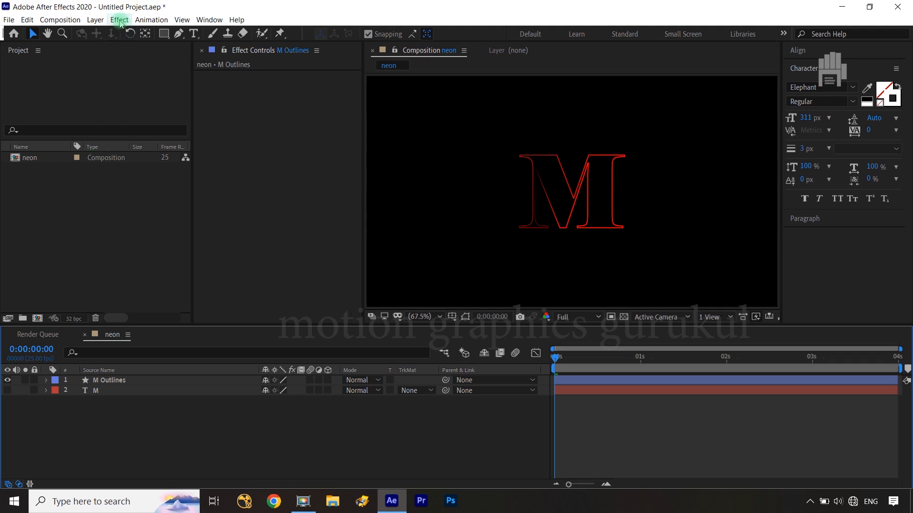
Apply the Stylize Glow effect to the M Outlines layer
{"action": "left_click", "coordinate": [114, 380]}
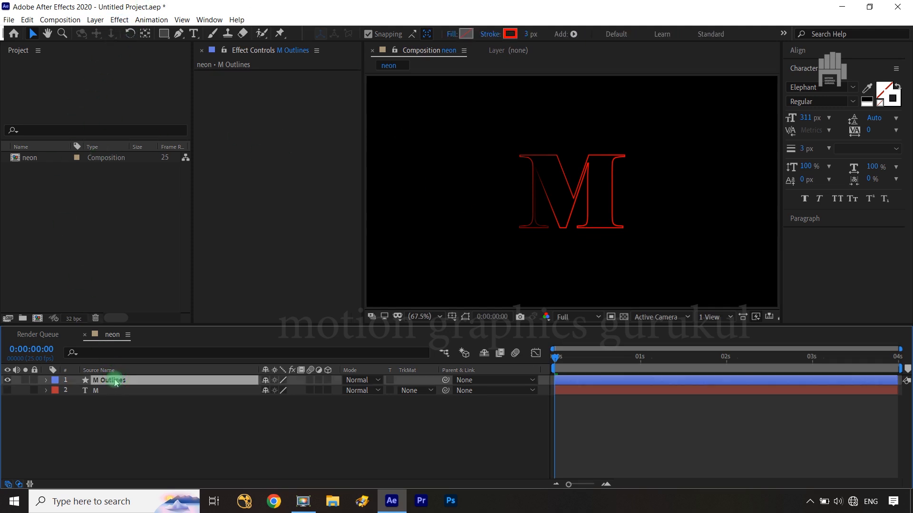
{"action": "left_click", "coordinate": [119, 20]}
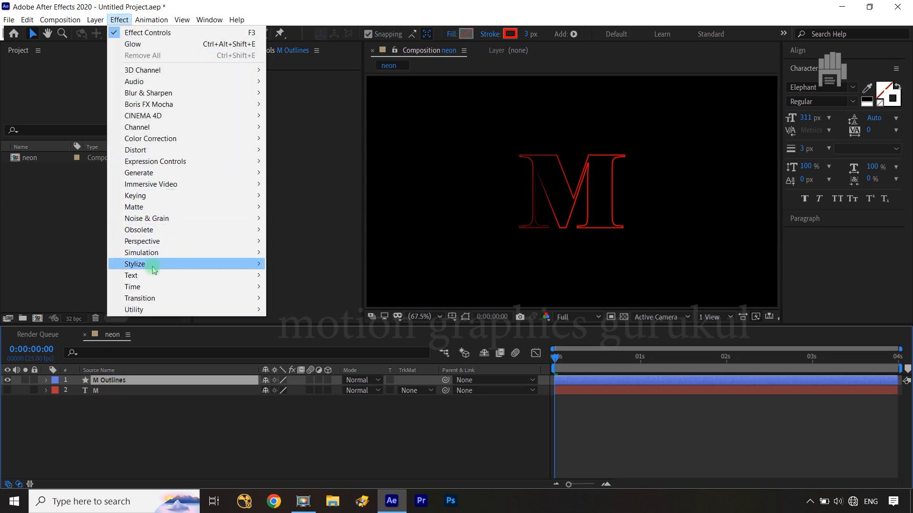
{"action": "mouse_move", "coordinate": [152, 267]}
{"action": "left_click", "coordinate": [300, 416]}
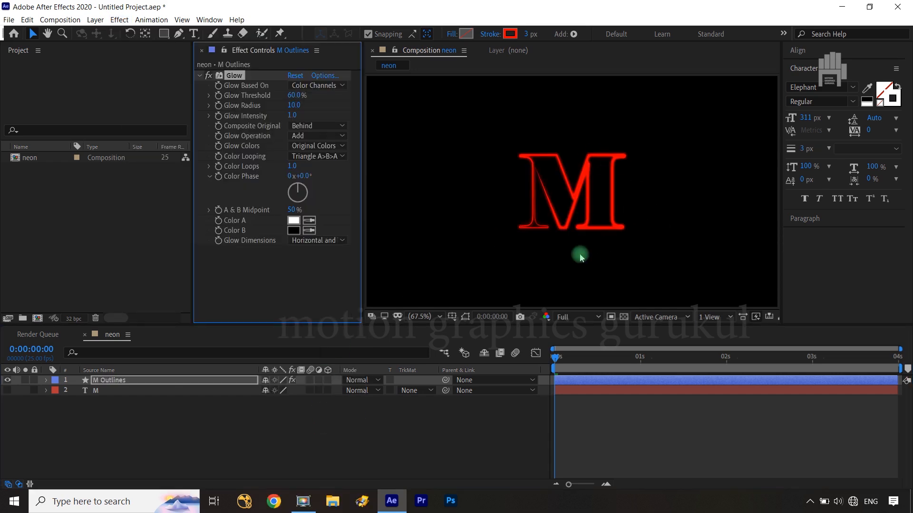
Set the glow effect's Glow Threshold to 20% and its Glow Radius to 50
{"action": "left_click", "coordinate": [295, 96]}
{"action": "type", "text": "20"}
{"action": "left_click", "coordinate": [326, 99]}
{"action": "left_click", "coordinate": [294, 105]}
{"action": "type", "text": "50"}
{"action": "left_click", "coordinate": [322, 107]}
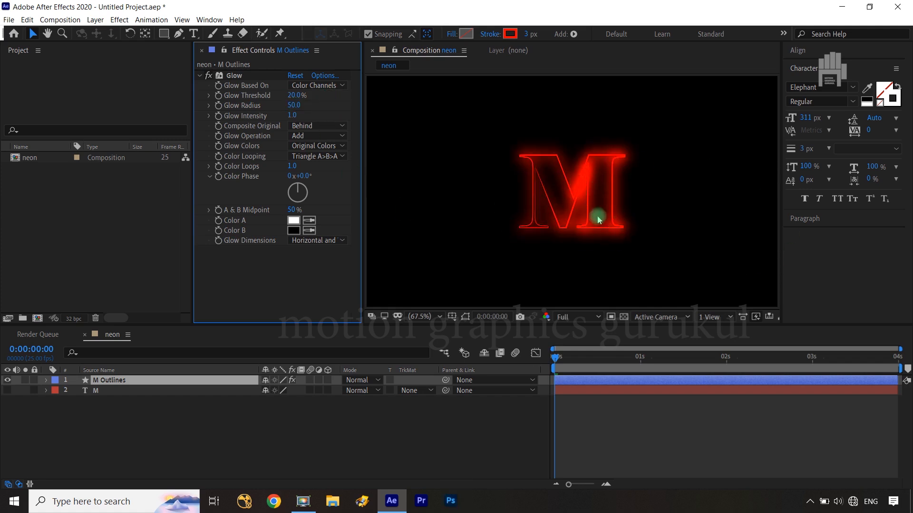
Set the glow effect's Glow Intensity to 0.1
{"action": "scroll", "coordinate": [577, 195], "scroll_direction": "up", "scroll_amount": 3}
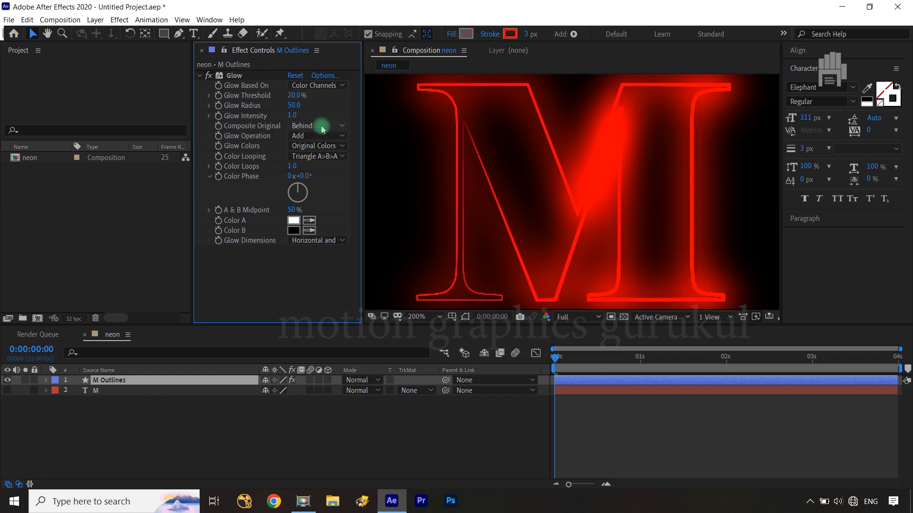
{"action": "left_click", "coordinate": [292, 115]}
{"action": "type", "text": "0.1"}
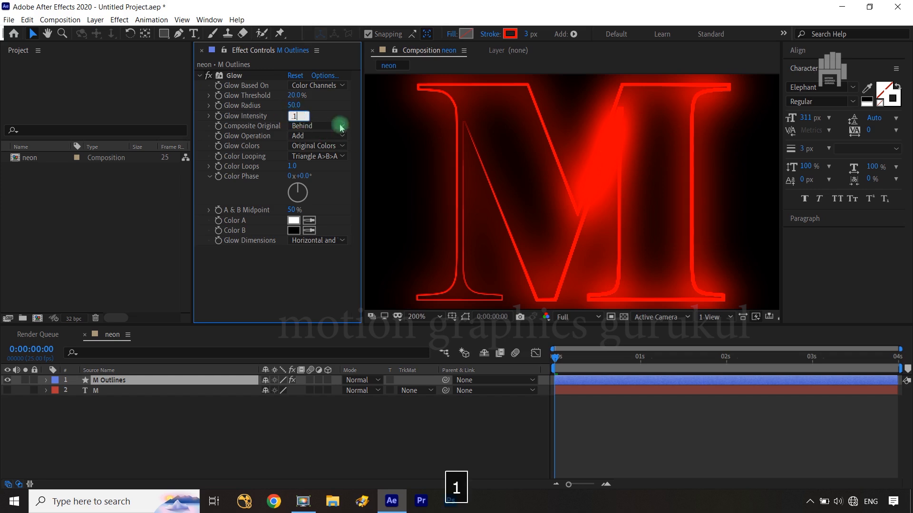
{"action": "left_click", "coordinate": [336, 108]}
{"action": "key", "text": "shift+slash"}
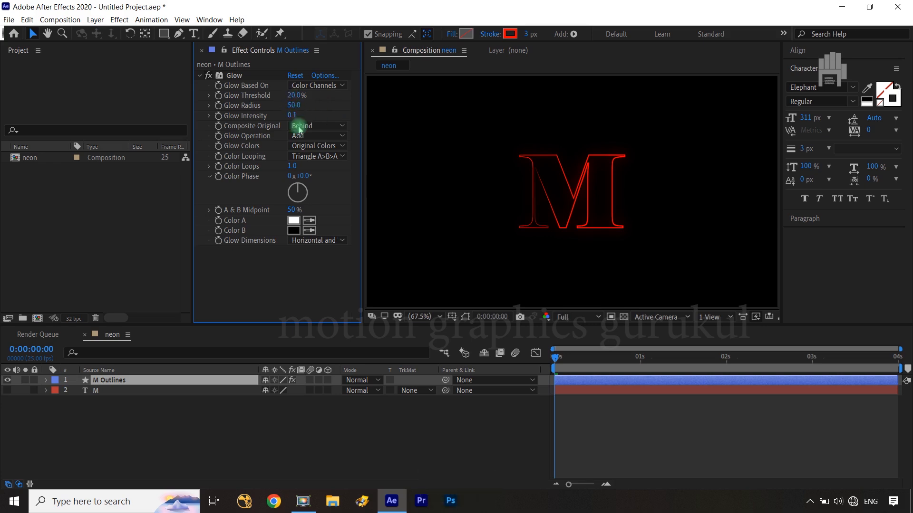
Duplicate the Glow effect and set the copy's Glow Threshold to 0% and Glow Radius to 200
{"action": "left_click", "coordinate": [231, 75]}
{"action": "key", "text": "ctrl+d"}
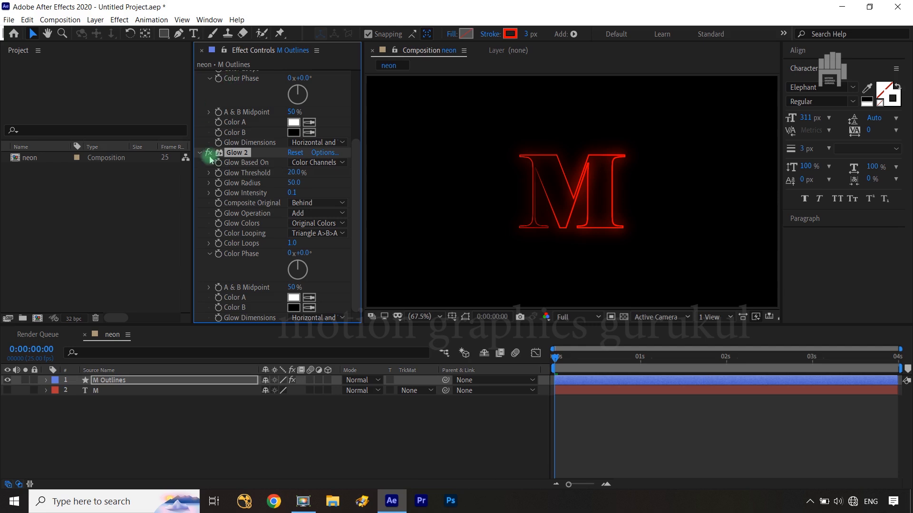
{"action": "left_click", "coordinate": [294, 173]}
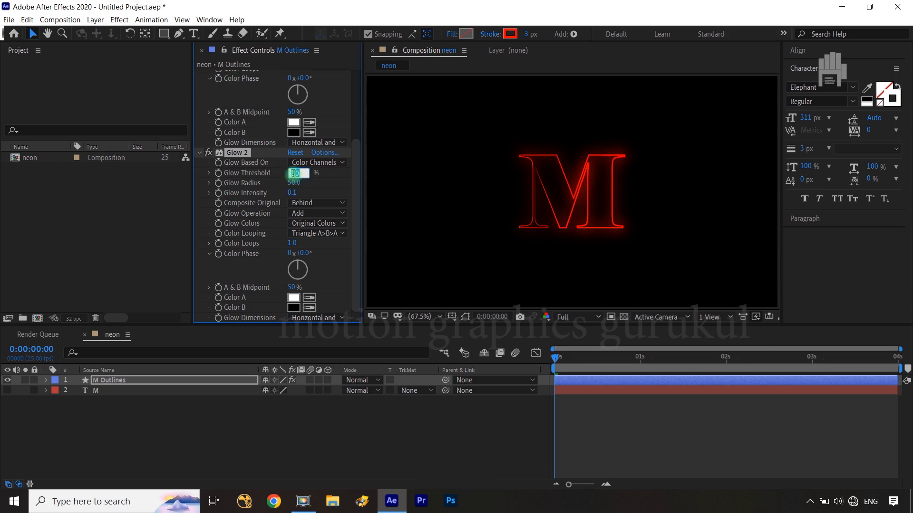
{"action": "type", "text": "0"}
{"action": "left_click", "coordinate": [327, 183]}
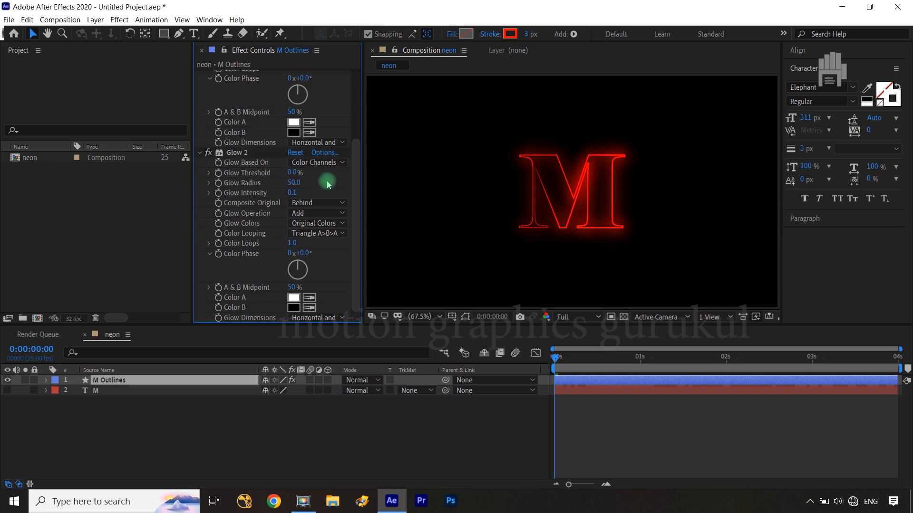
{"action": "left_click", "coordinate": [298, 183]}
{"action": "type", "text": "200"}
{"action": "left_click", "coordinate": [312, 182]}
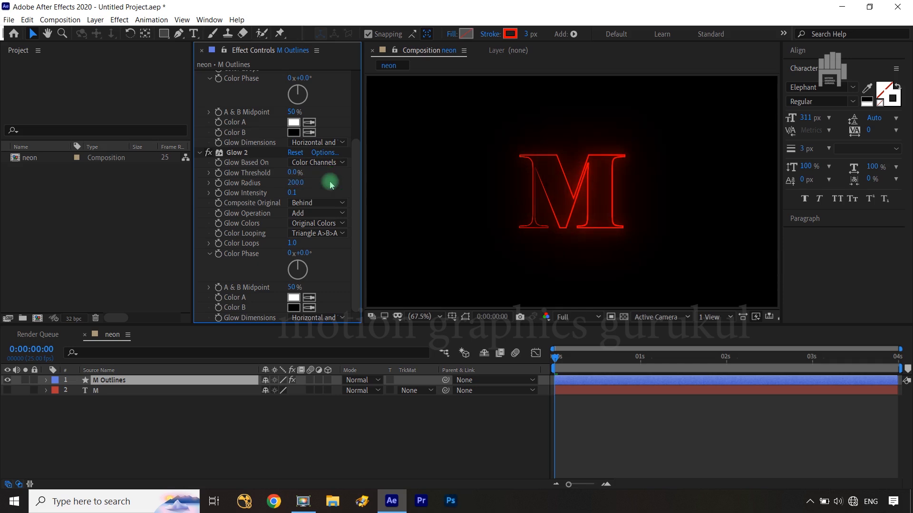
{"action": "left_click", "coordinate": [208, 153]}
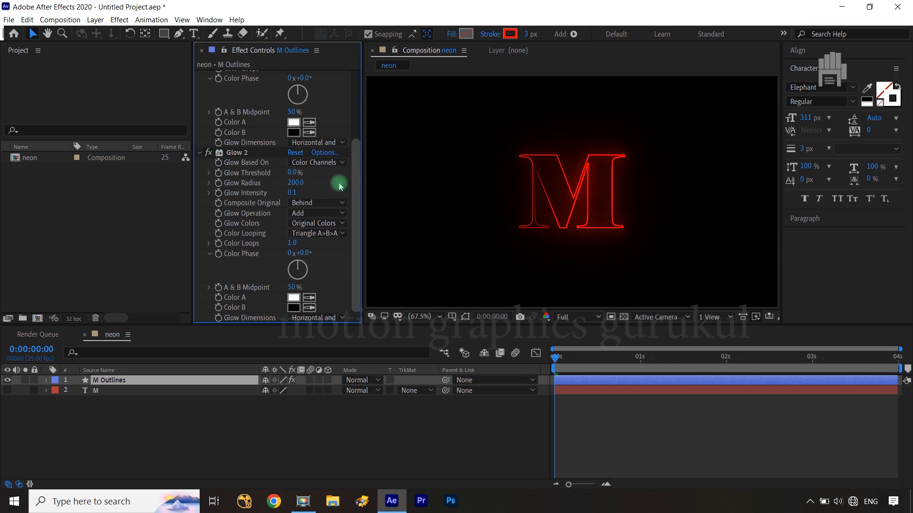
Duplicate the second Glow effect and set the new copy's Glow Radius to 400
{"action": "left_click", "coordinate": [242, 157]}
{"action": "key", "text": "ctrl+d"}
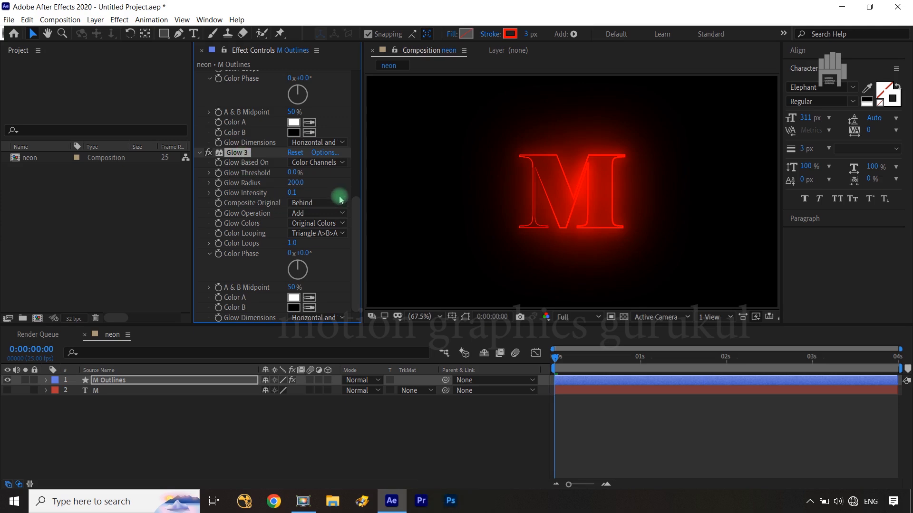
{"action": "left_click", "coordinate": [296, 183]}
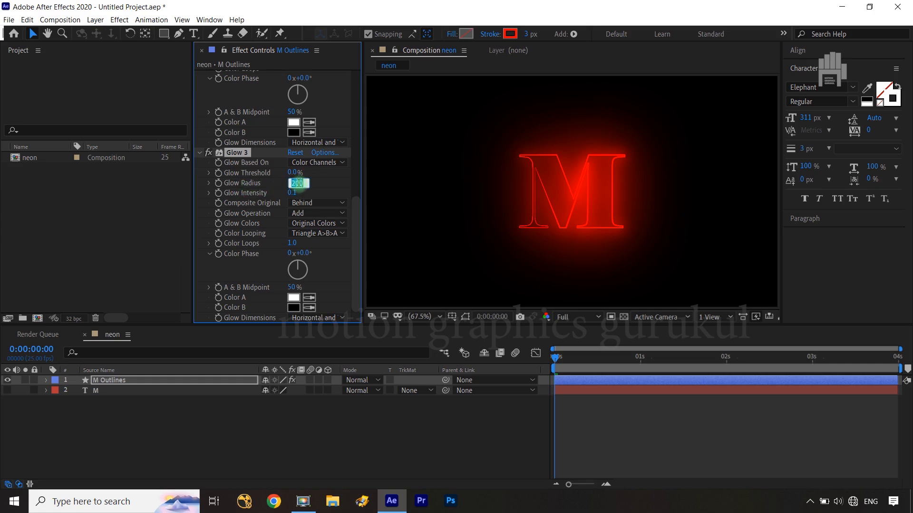
{"action": "type", "text": "400"}
{"action": "left_click", "coordinate": [327, 187]}
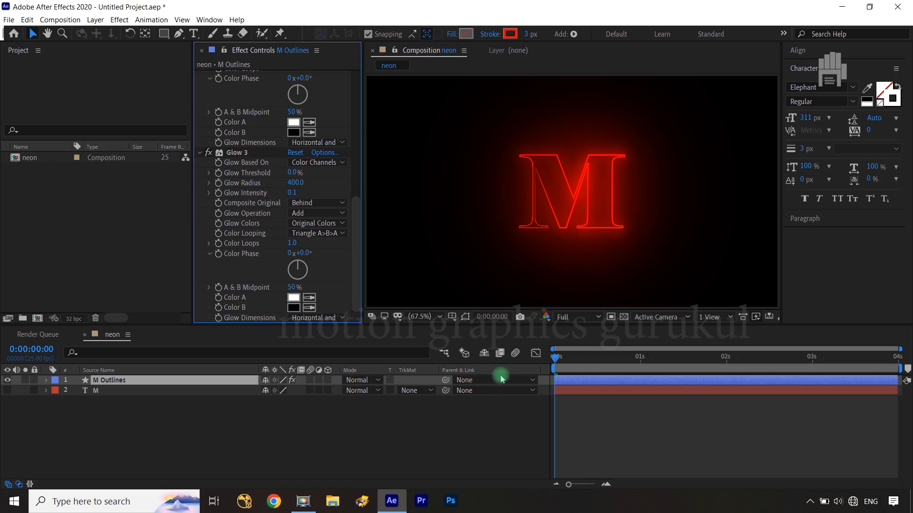
Play back the glowing M animation from the start of the composition
{"action": "key", "text": "shift+slash"}
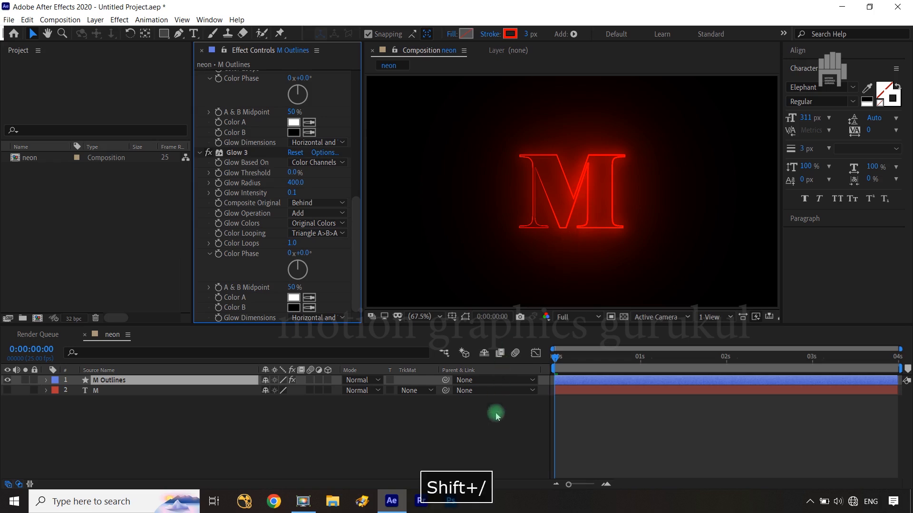
{"action": "left_click", "coordinate": [515, 412]}
{"action": "key", "text": "space"}
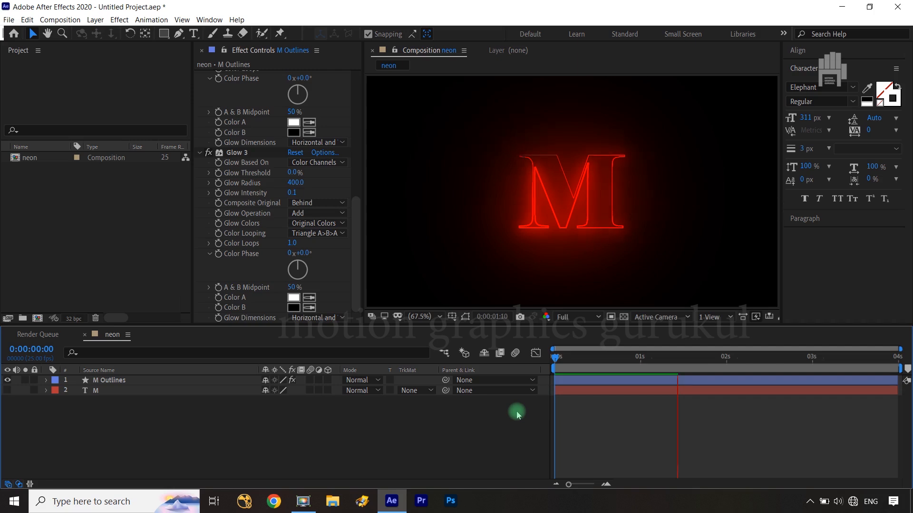
End the work area at 0:00:01:13 and preview the trimmed loop from the start
{"action": "key", "text": "space"}
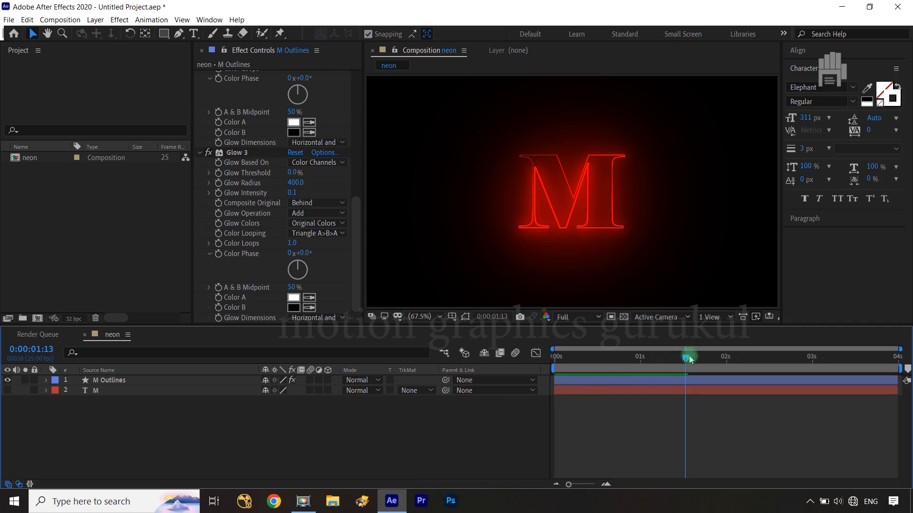
{"action": "key", "text": "n"}
{"action": "left_click_drag", "start_coordinate": [687, 358], "coordinate": [540, 357]}
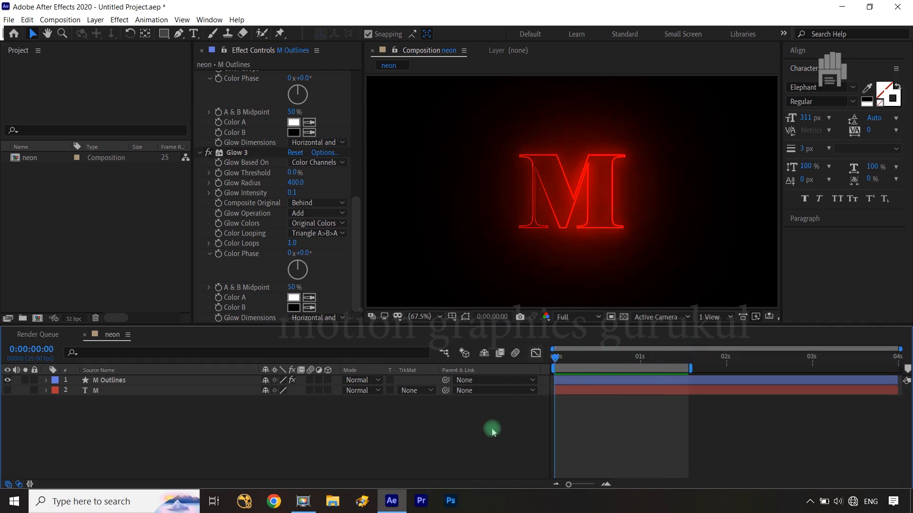
{"action": "key", "text": "space"}
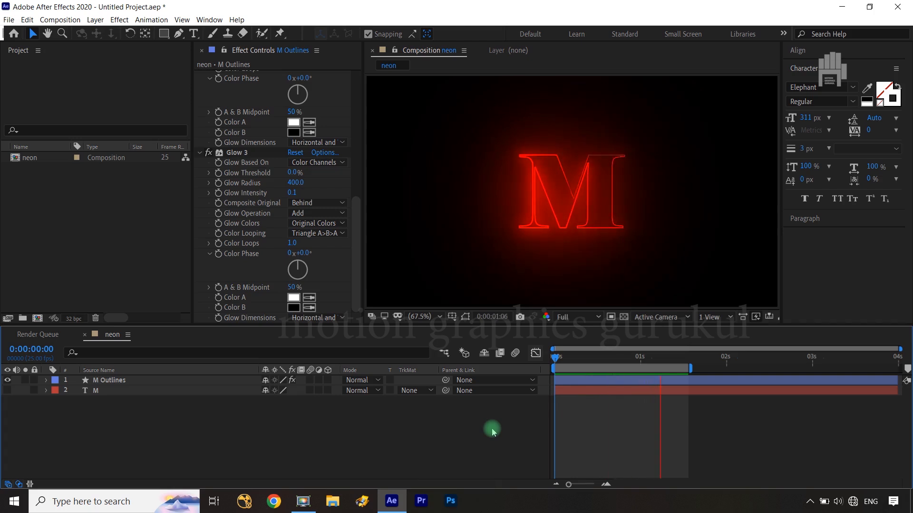
{"action": "key", "text": "space"}
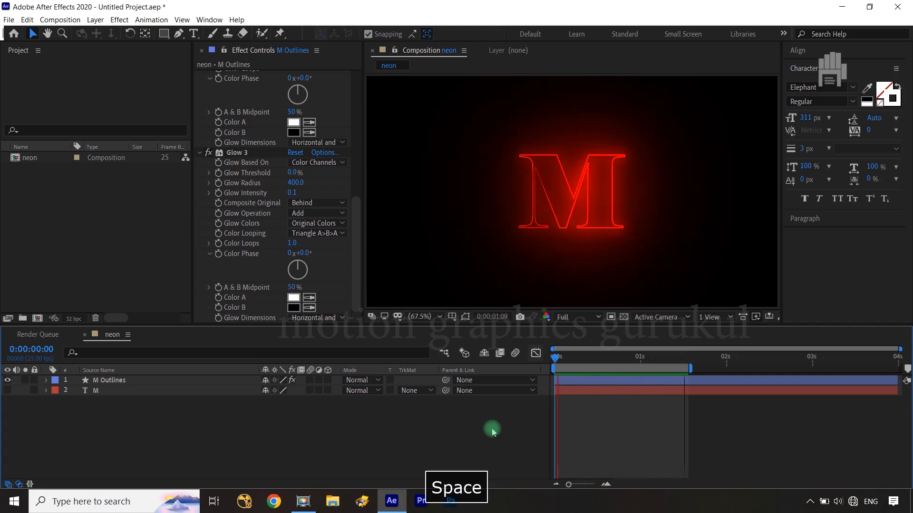
Keyframe the M Outlines layer's Scale from 100% at 0:00:00:01 to 159% at 0:00:01:09
{"action": "left_click", "coordinate": [208, 380]}
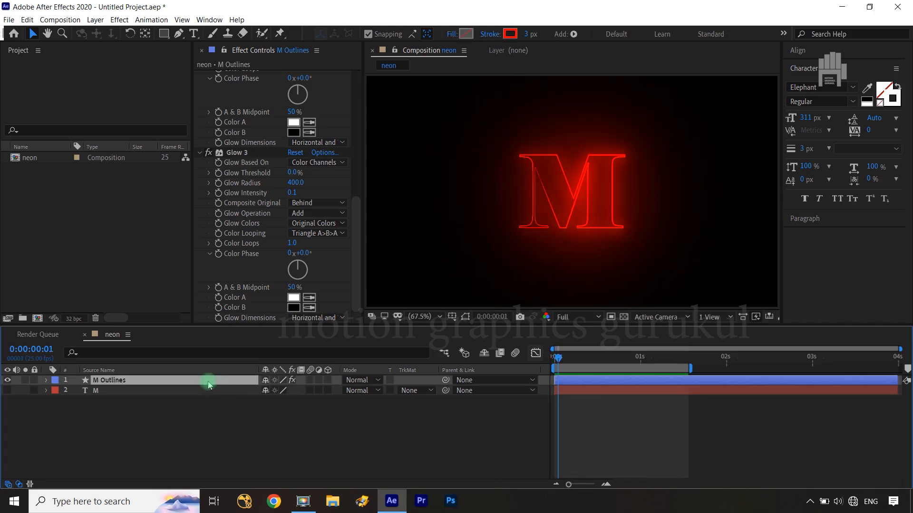
{"action": "key", "text": "s"}
{"action": "left_click", "coordinate": [76, 390]}
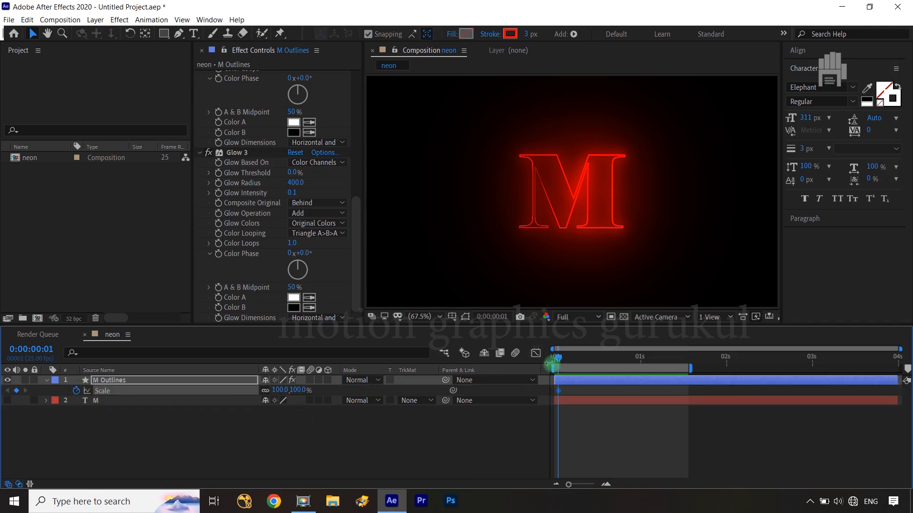
{"action": "left_click_drag", "start_coordinate": [558, 360], "coordinate": [672, 367]}
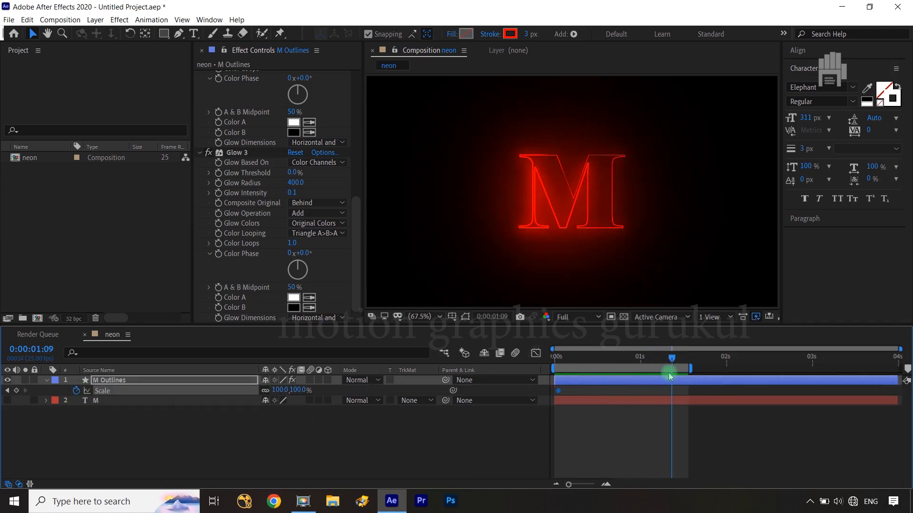
{"action": "left_click_drag", "start_coordinate": [294, 390], "coordinate": [312, 447]}
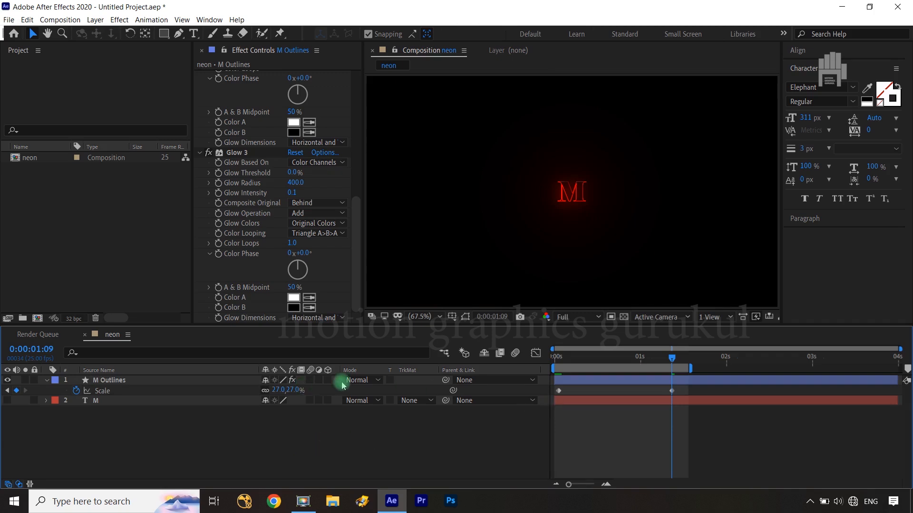
{"action": "left_click_drag", "start_coordinate": [292, 389], "coordinate": [365, 401]}
{"action": "left_click", "coordinate": [356, 452]}
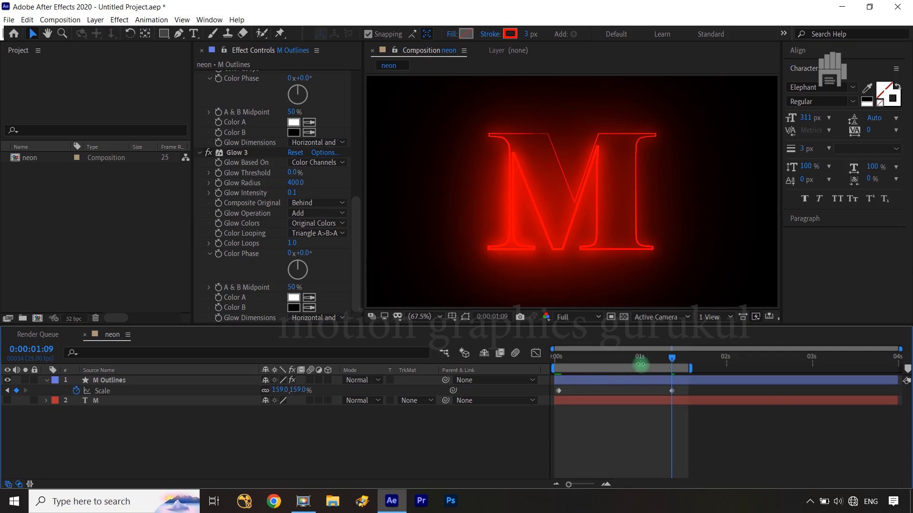
Play back the scaling neon M from the start of the composition
{"action": "left_click_drag", "start_coordinate": [670, 358], "coordinate": [554, 360]}
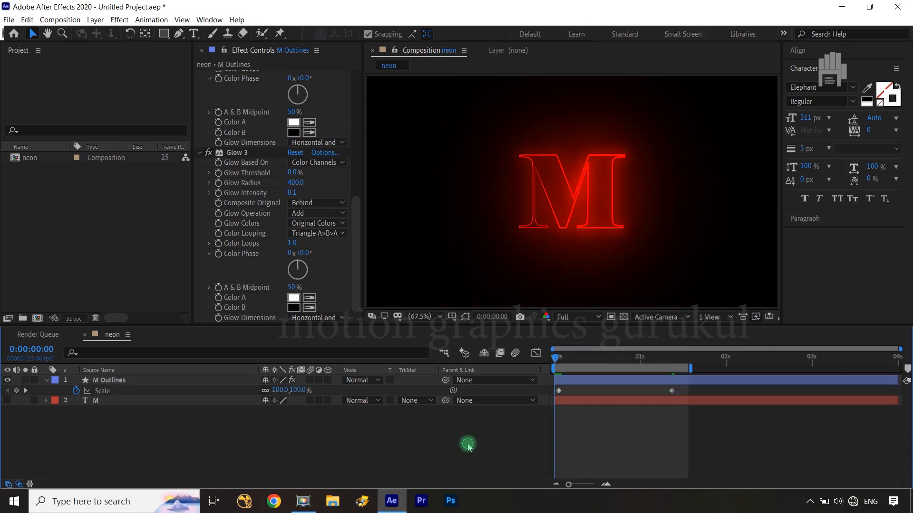
{"action": "key", "text": "space"}
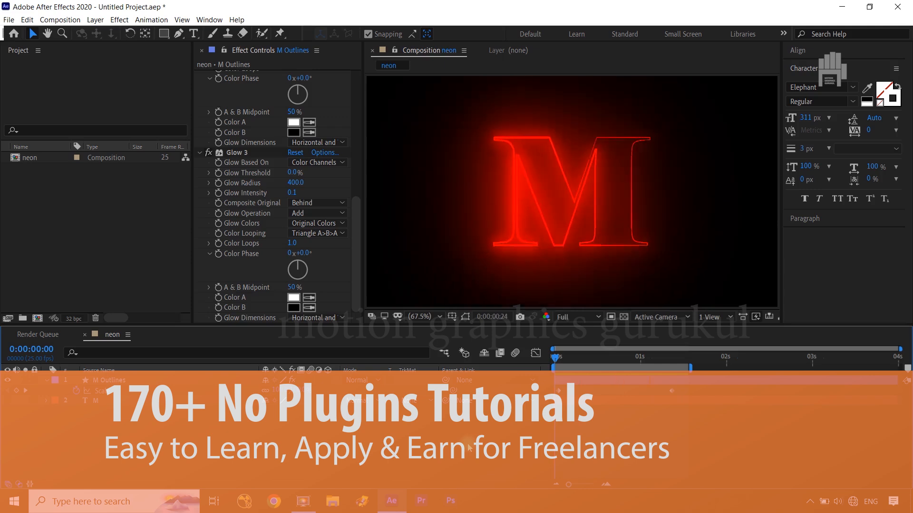
{"action": "key", "text": "space"}
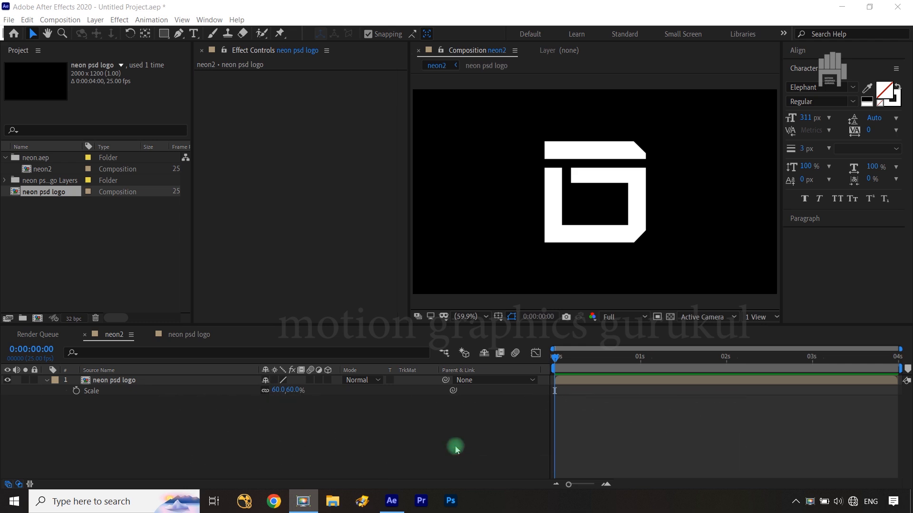
Open the neon psd logo composition and check the Create options available for the Place your design here layer
{"action": "left_click", "coordinate": [455, 447]}
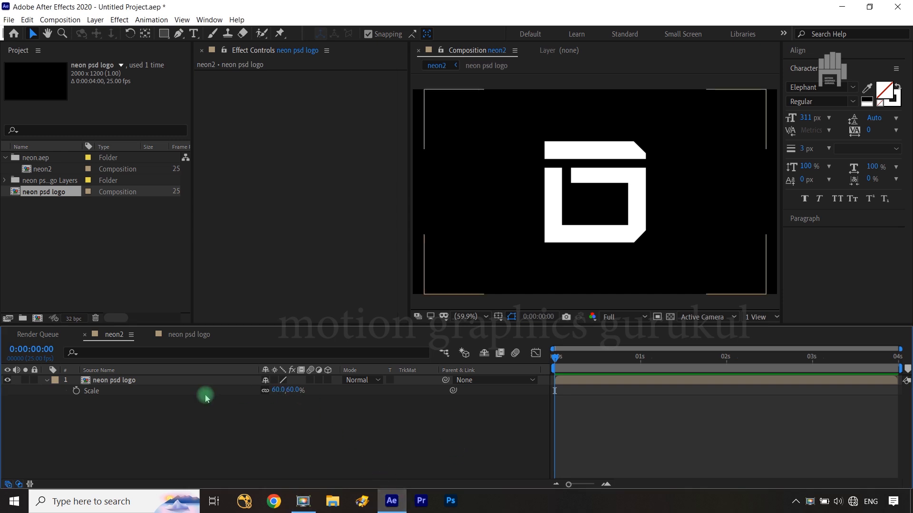
{"action": "left_click", "coordinate": [188, 336]}
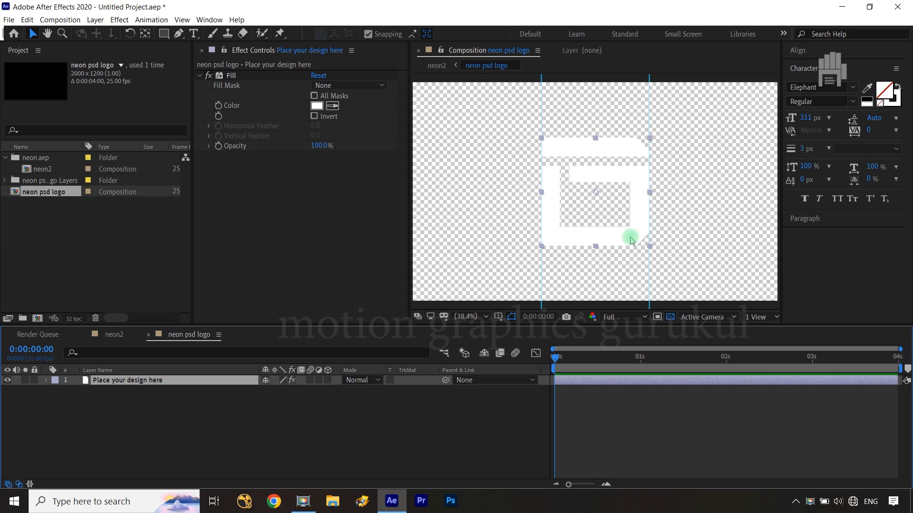
{"action": "right_click", "coordinate": [141, 380]}
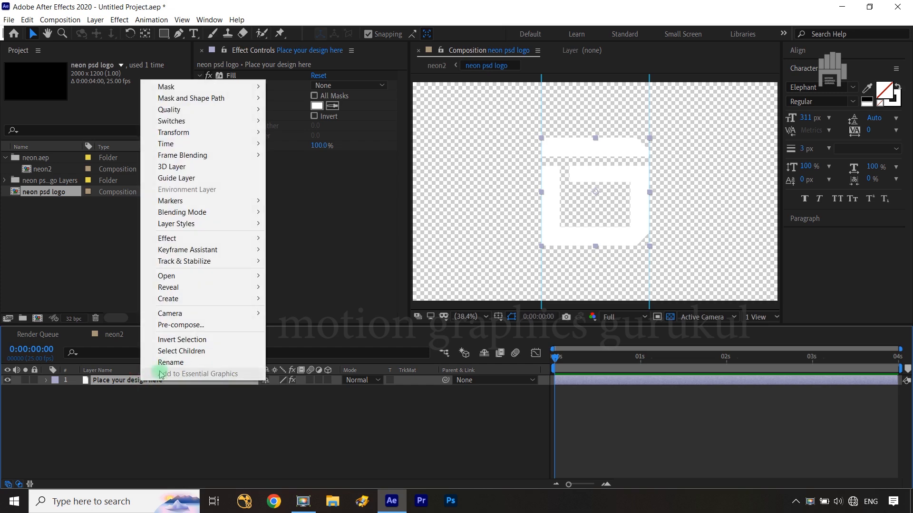
{"action": "mouse_move", "coordinate": [187, 298]}
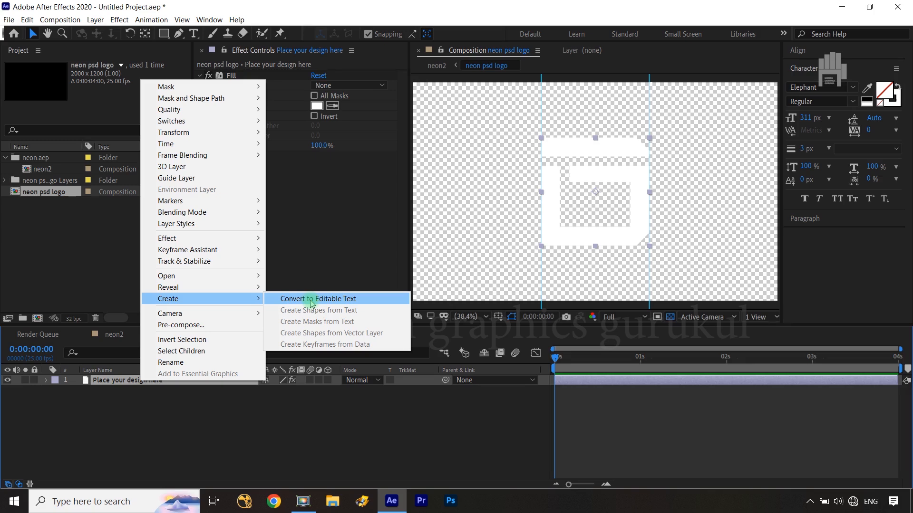
{"action": "left_click", "coordinate": [302, 429]}
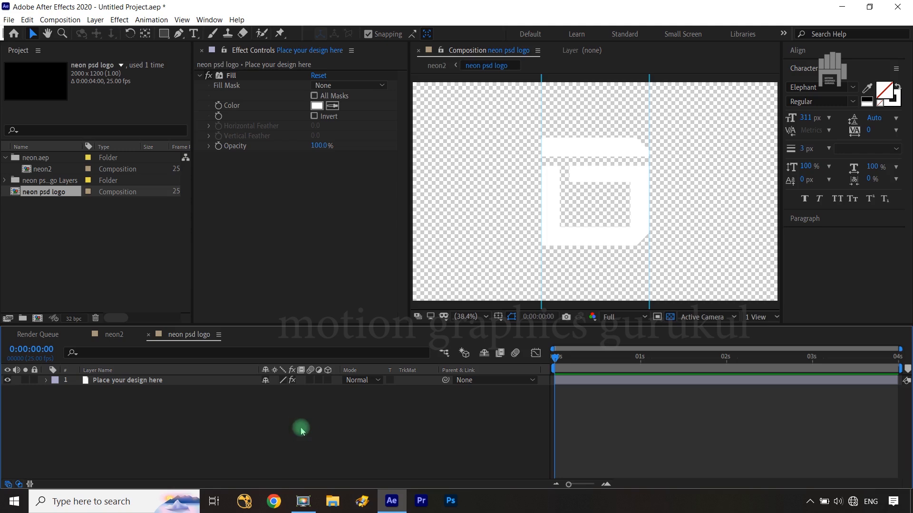
Import the neon png image from the mgg youtube uploads folder into the project
{"action": "double_click", "coordinate": [151, 266]}
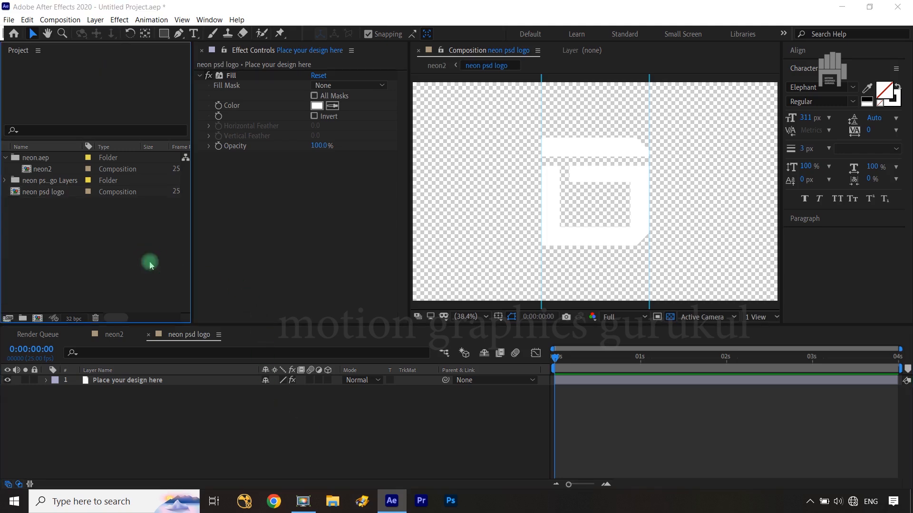
{"action": "scroll", "coordinate": [369, 209], "scroll_direction": "down", "scroll_amount": 5}
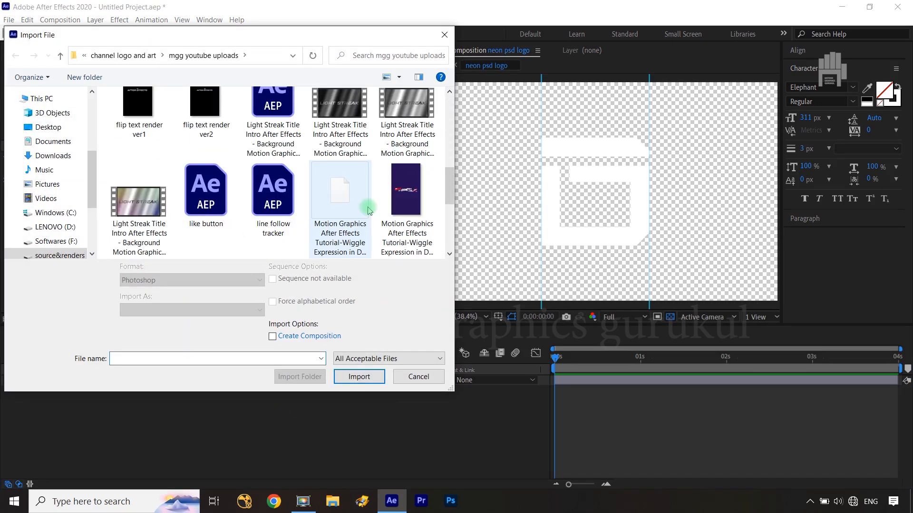
{"action": "scroll", "coordinate": [369, 209], "scroll_direction": "down", "scroll_amount": 3}
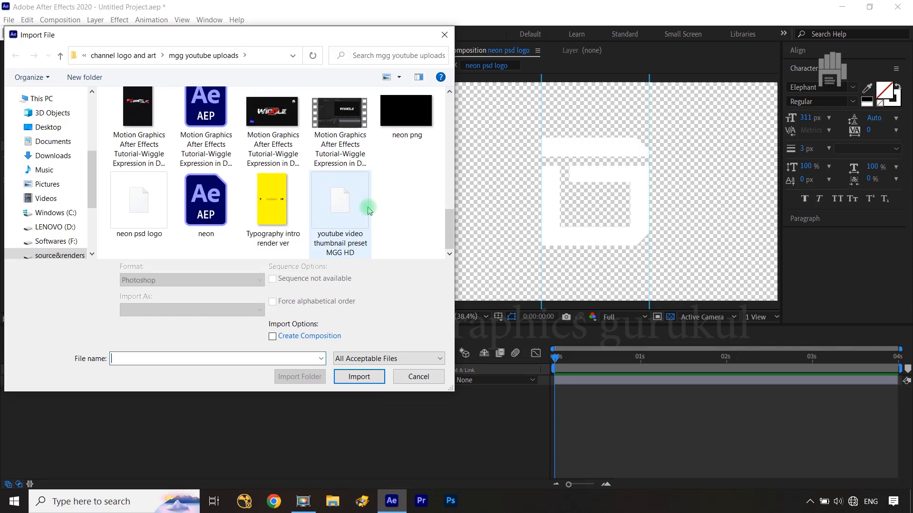
{"action": "scroll", "coordinate": [369, 211], "scroll_direction": "up", "scroll_amount": 1}
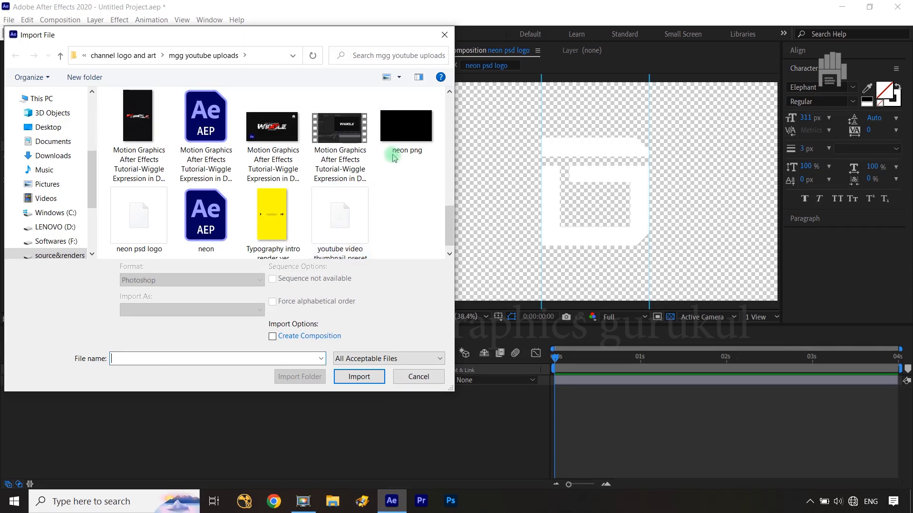
{"action": "left_click", "coordinate": [407, 124]}
{"action": "left_click", "coordinate": [361, 367]}
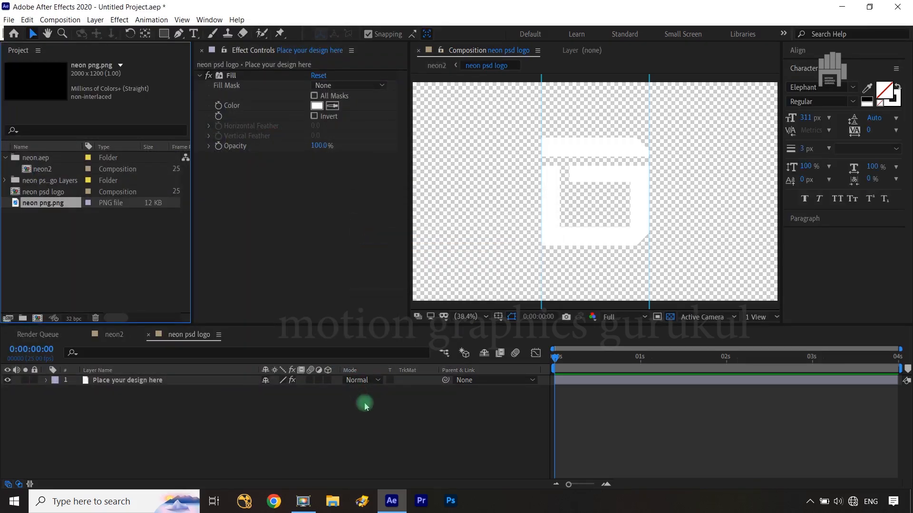
Try neon png.png above the Place your design here layer in the neon psd logo composition and delete it again
{"action": "left_click_drag", "start_coordinate": [71, 203], "coordinate": [116, 381]}
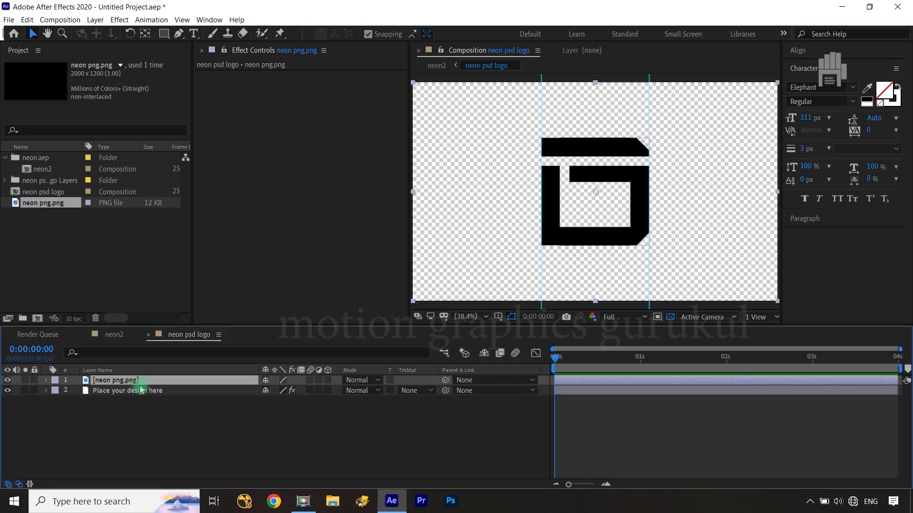
{"action": "key", "text": "Delete"}
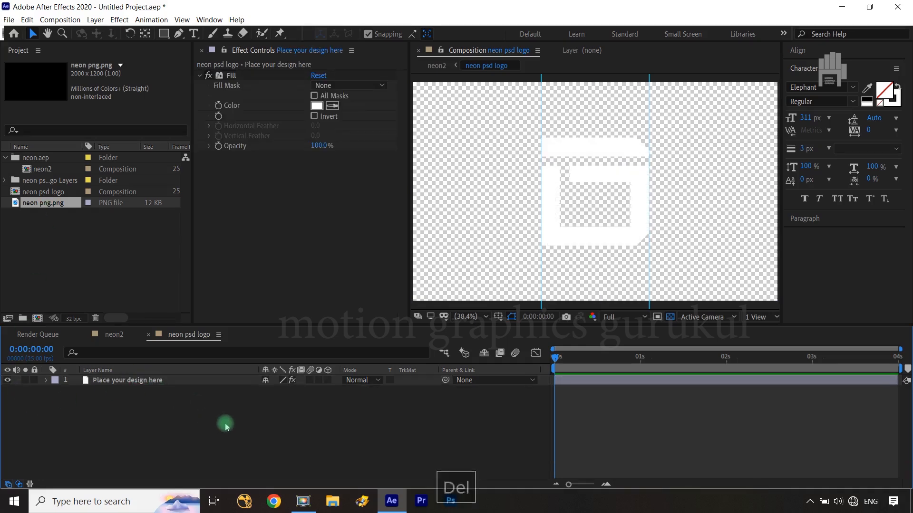
Apply the Vegas effect to the neon psd logo layer in the neon2 composition
{"action": "left_click", "coordinate": [114, 334]}
{"action": "left_click", "coordinate": [145, 380]}
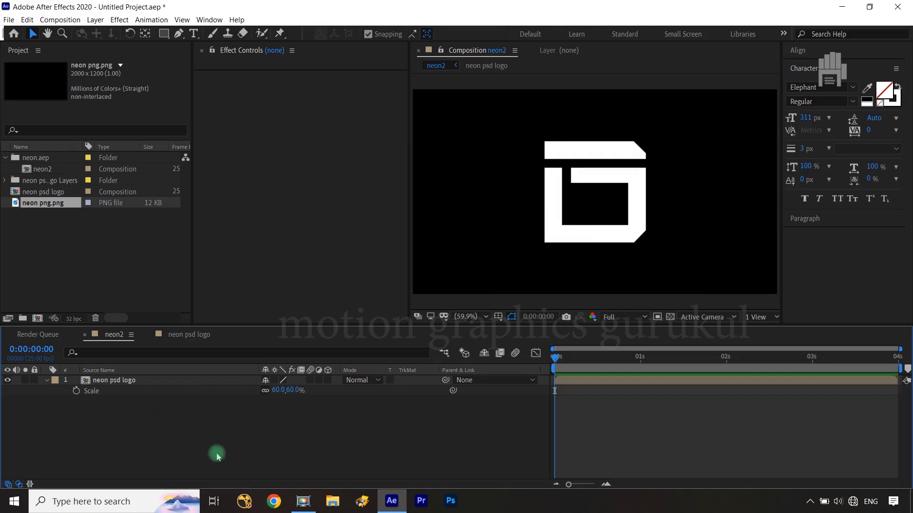
{"action": "left_click", "coordinate": [143, 380]}
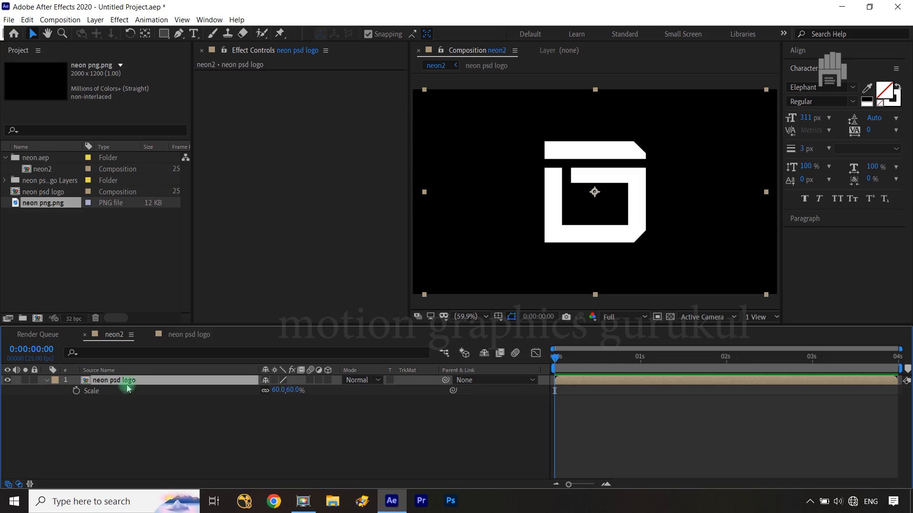
{"action": "left_click", "coordinate": [119, 22]}
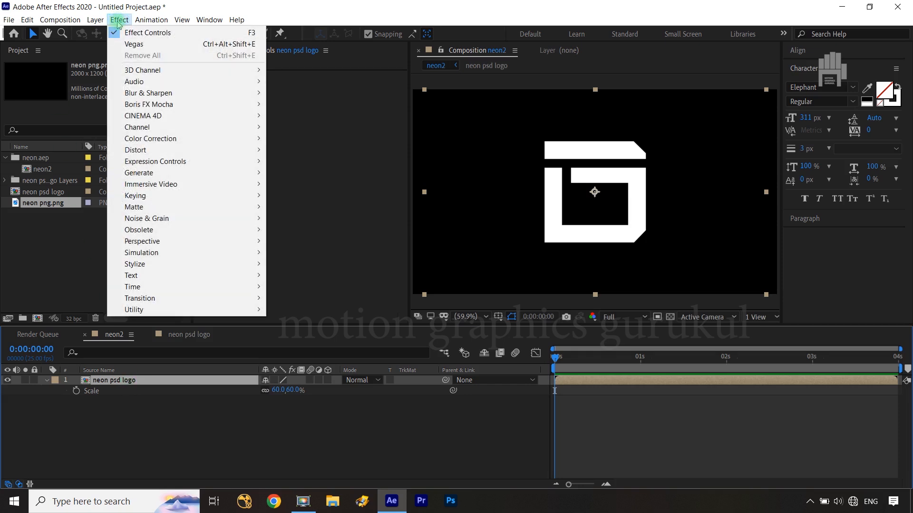
{"action": "mouse_move", "coordinate": [158, 175]}
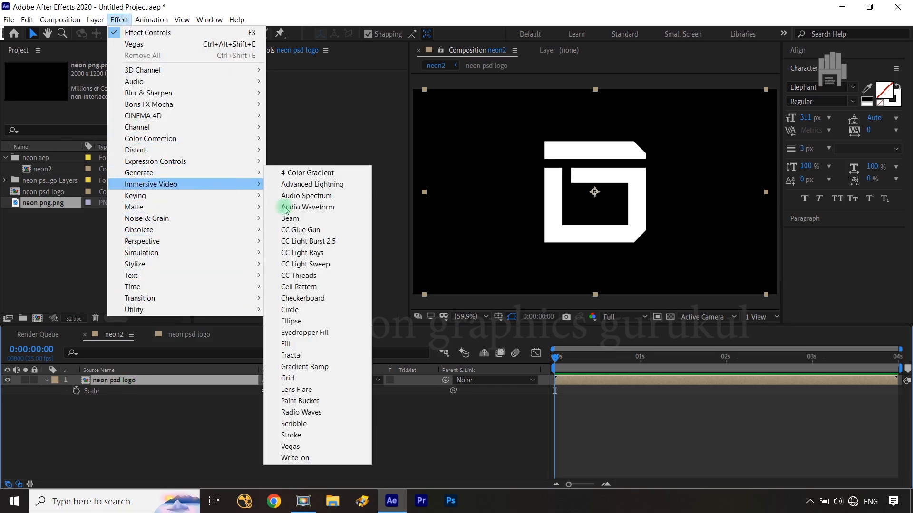
{"action": "left_click", "coordinate": [298, 446]}
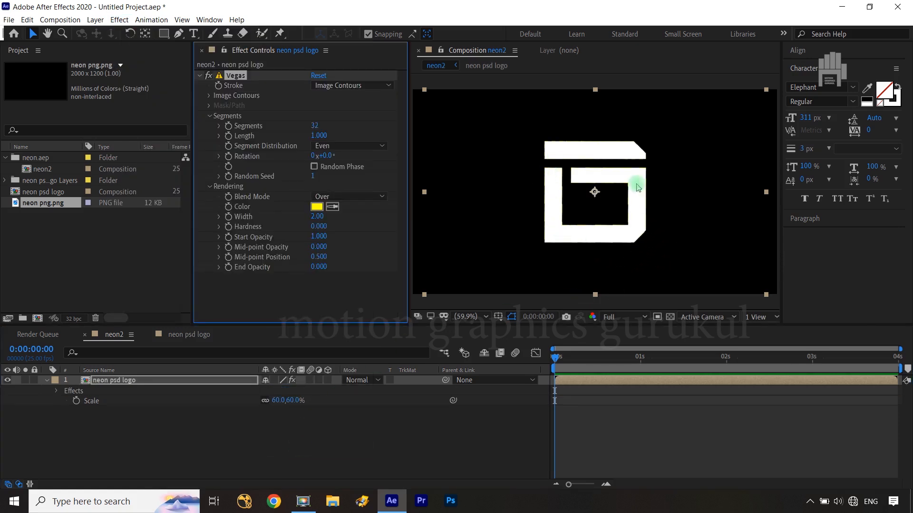
Set the Vegas effect's stroke Width to 14 while checking the logo's outline up close
{"action": "left_click", "coordinate": [670, 317]}
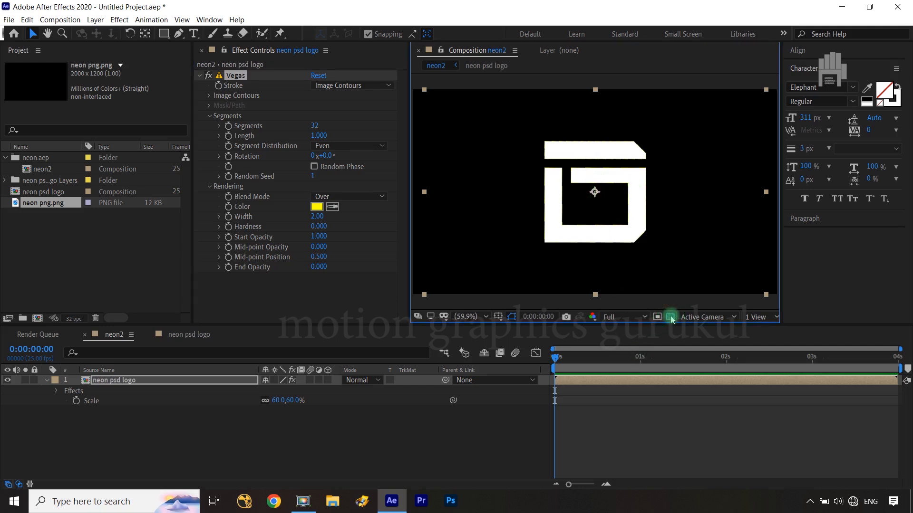
{"action": "left_click", "coordinate": [670, 317]}
{"action": "key", "text": "period"}
{"action": "key", "text": "period"}
{"action": "key", "text": "period"}
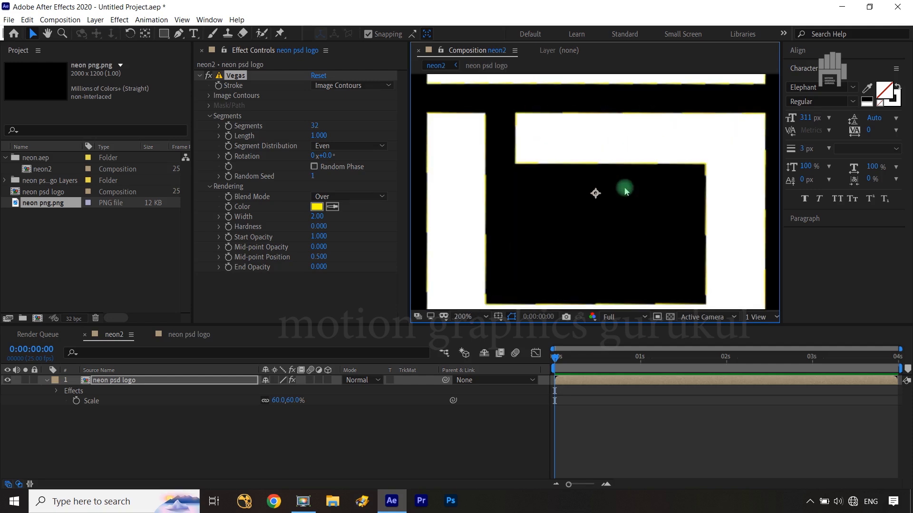
{"action": "key", "text": "space"}
{"action": "mouse_move", "coordinate": [327, 219]}
{"action": "left_mouse_down"}
{"action": "mouse_move", "coordinate": [407, 209]}
{"action": "mouse_move", "coordinate": [388, 213]}
{"action": "left_mouse_up"}
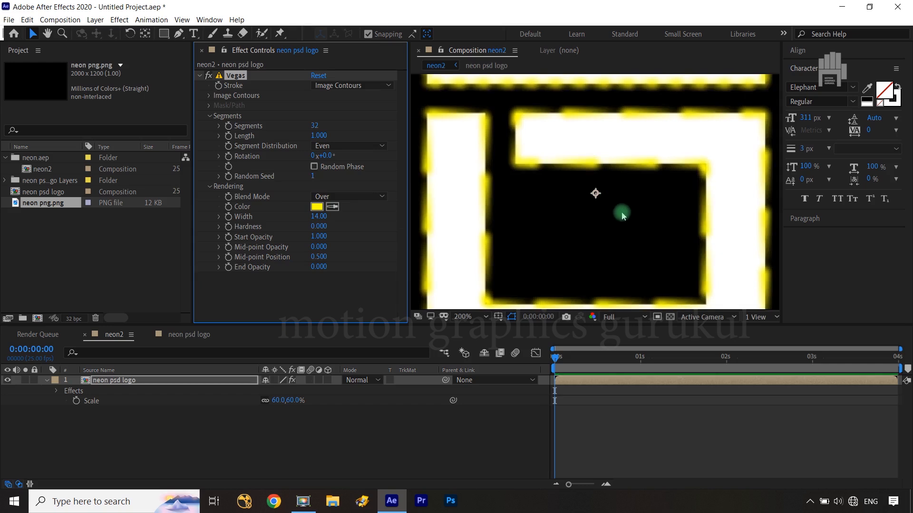
{"action": "key", "text": "shift+slash"}
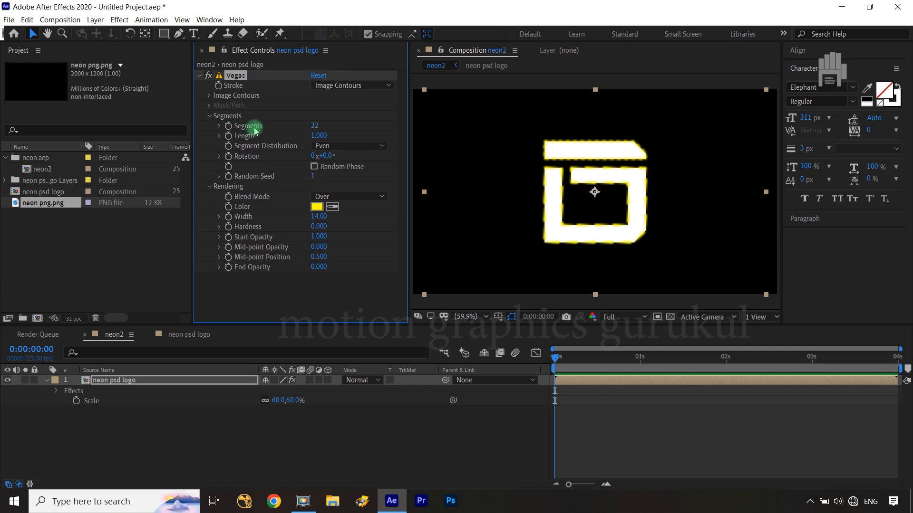
Set the Vegas effect's Segments to 1 and its Blend Mode to Transparent
{"action": "left_click", "coordinate": [314, 127]}
{"action": "type", "text": "1"}
{"action": "left_click", "coordinate": [359, 118]}
{"action": "scroll", "coordinate": [599, 221], "scroll_direction": "up", "scroll_amount": 1}
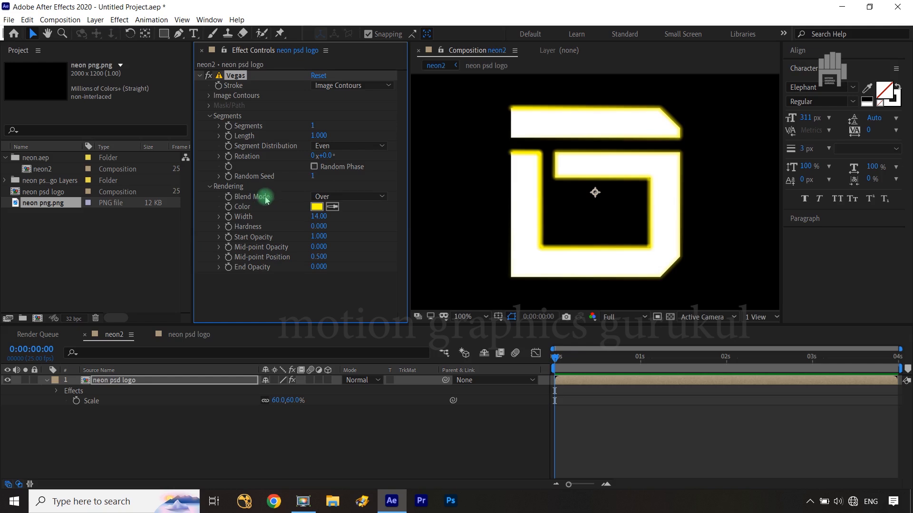
{"action": "left_click", "coordinate": [354, 197]}
{"action": "left_click", "coordinate": [354, 210]}
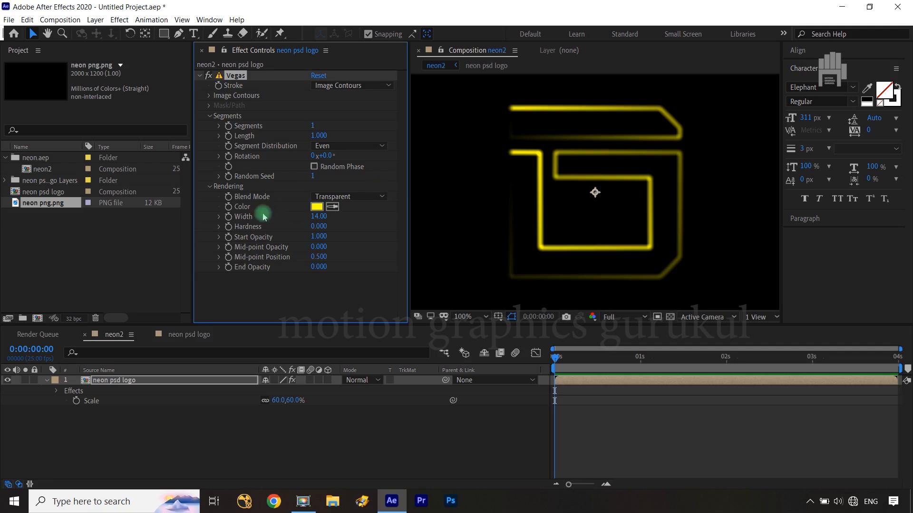
Set the Vegas effect's Width to 4.40 and keyframe its Rotation from 0 at the start to 2 revolutions at 0:00:03:24
{"action": "left_click_drag", "start_coordinate": [316, 217], "coordinate": [269, 224]}
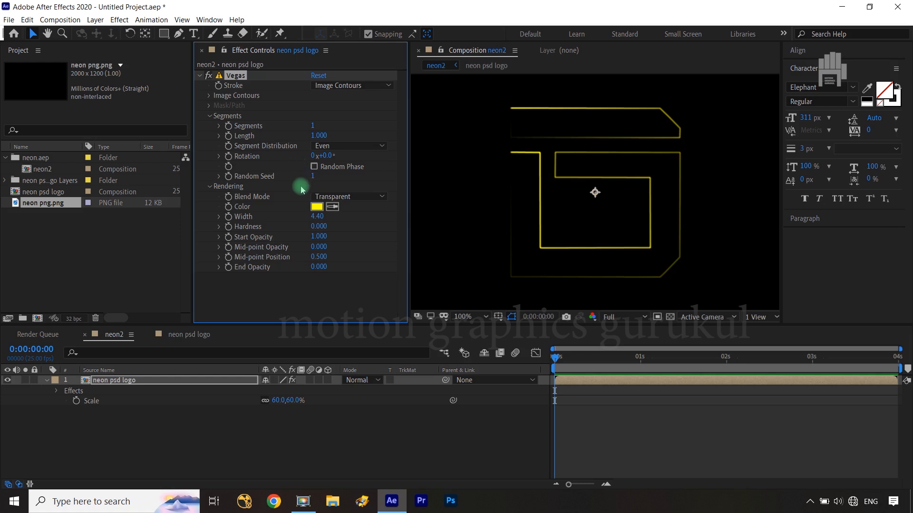
{"action": "left_click", "coordinate": [229, 156]}
{"action": "left_click_drag", "start_coordinate": [556, 356], "coordinate": [895, 357]}
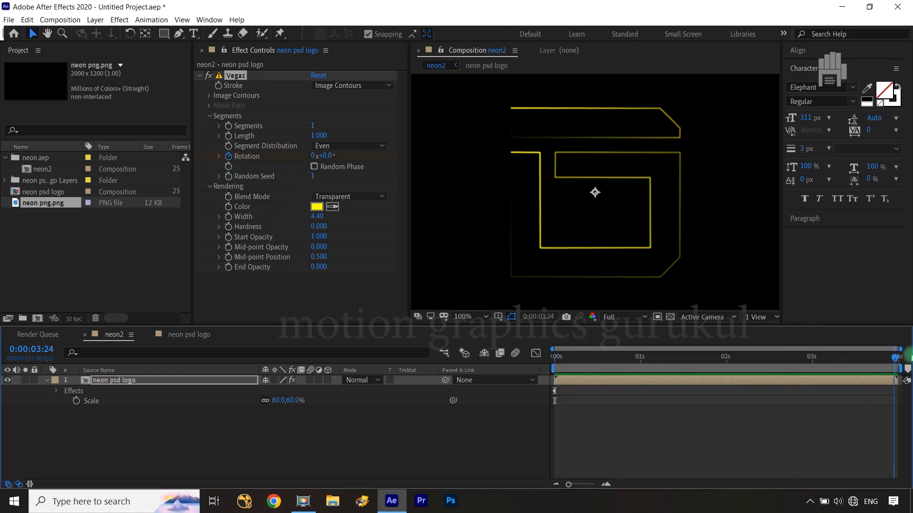
{"action": "left_click", "coordinate": [313, 156]}
{"action": "type", "text": "2"}
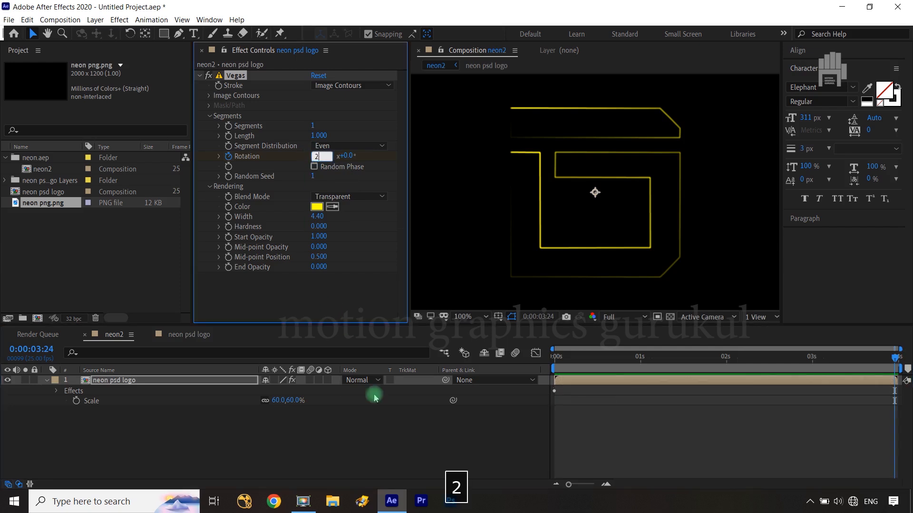
{"action": "left_click", "coordinate": [386, 428]}
Preview the logo's rotating outline and set the Vegas effect's Start Opacity to 0.810
{"action": "key", "text": "space"}
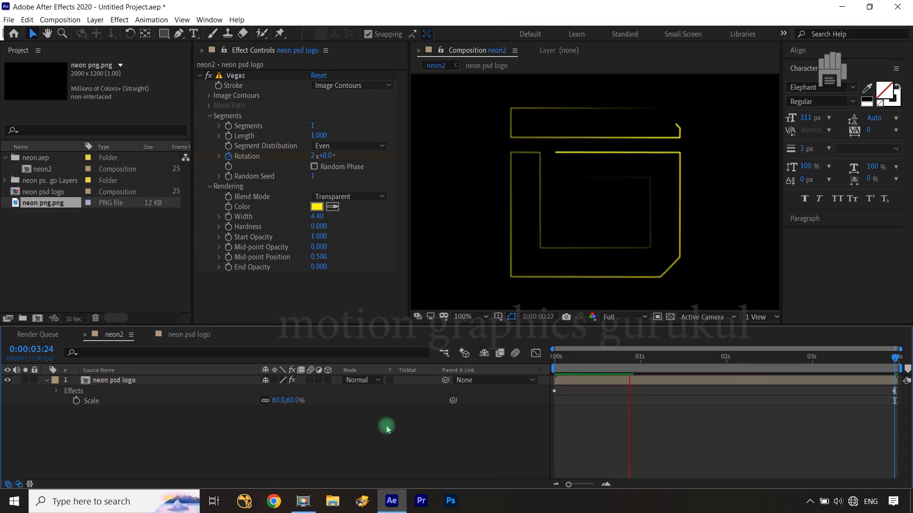
{"action": "key", "text": "space"}
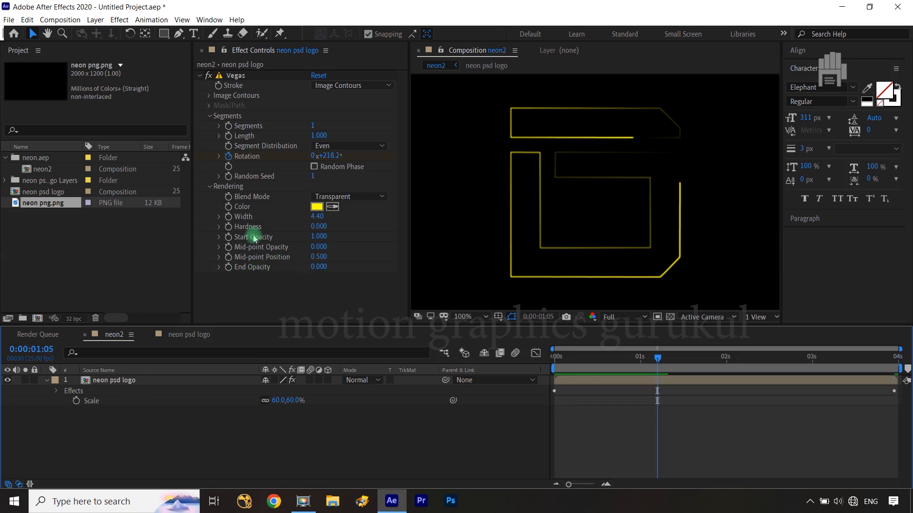
{"action": "mouse_move", "coordinate": [317, 237]}
{"action": "left_mouse_down"}
{"action": "mouse_move", "coordinate": [290, 239]}
{"action": "mouse_move", "coordinate": [308, 235]}
{"action": "mouse_move", "coordinate": [309, 245]}
{"action": "left_mouse_up"}
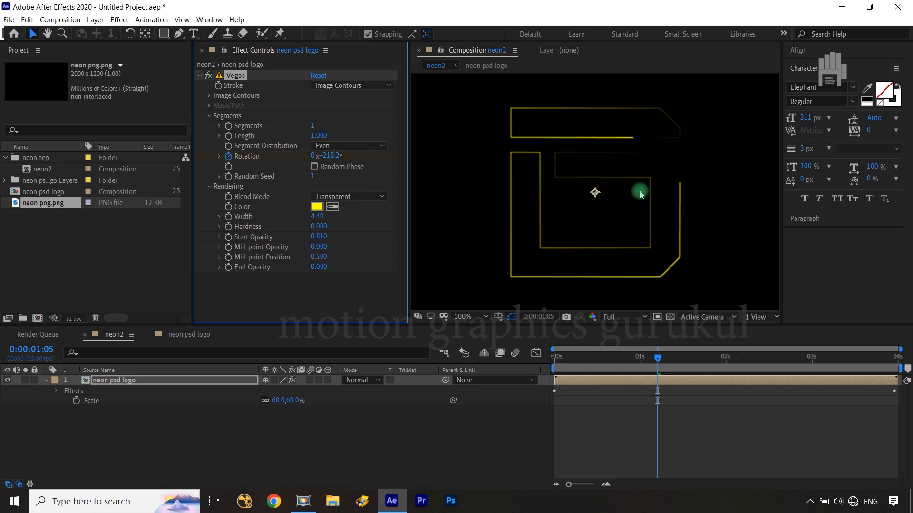
Try Mask/Path as the Vegas effect's Stroke source, restore Image Contours, and check the logo's outline at 0:00:00:07
{"action": "left_click", "coordinate": [377, 90]}
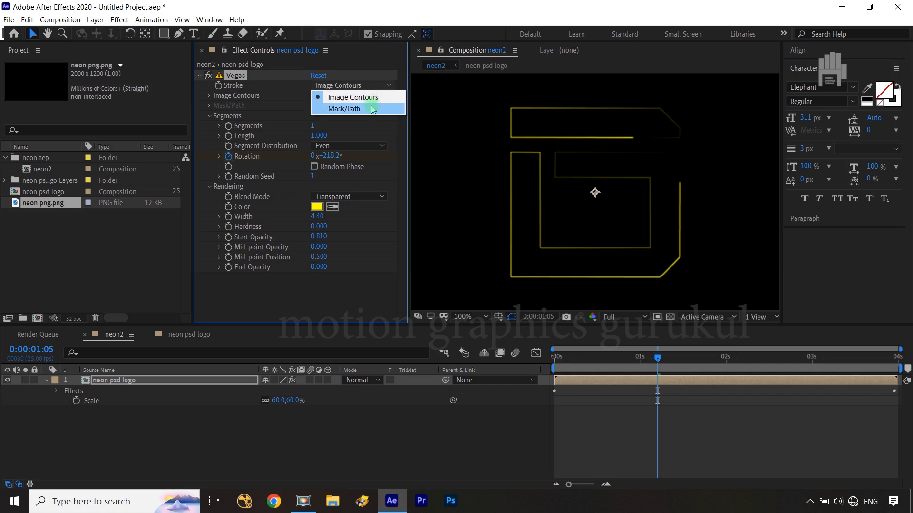
{"action": "left_click", "coordinate": [371, 108]}
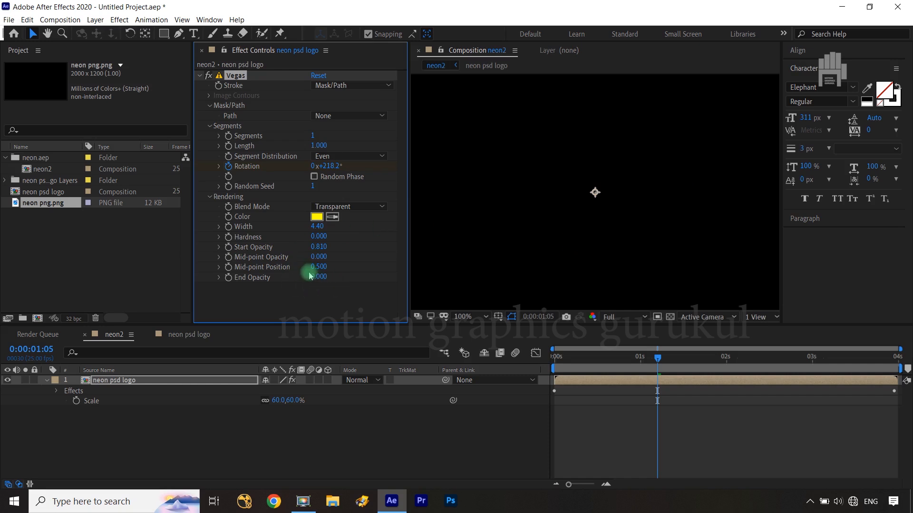
{"action": "left_click", "coordinate": [397, 445]}
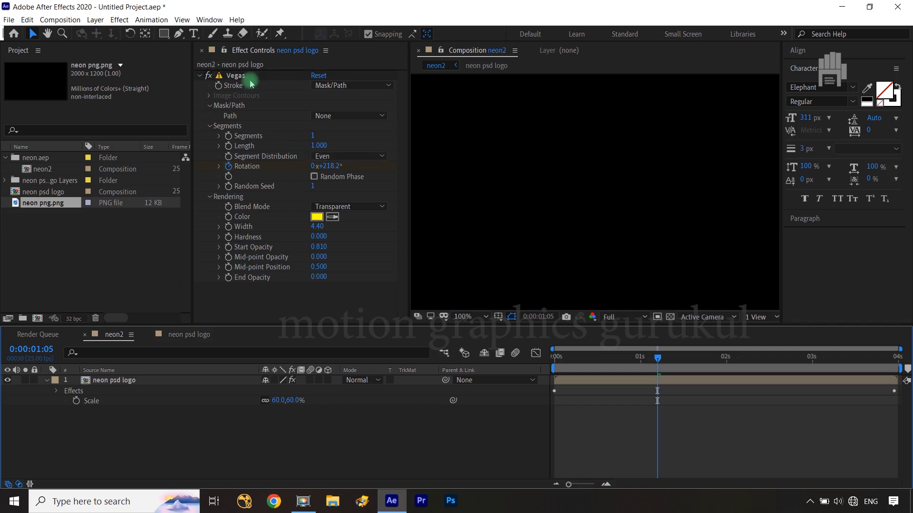
{"action": "left_click_drag", "start_coordinate": [660, 360], "coordinate": [575, 361]}
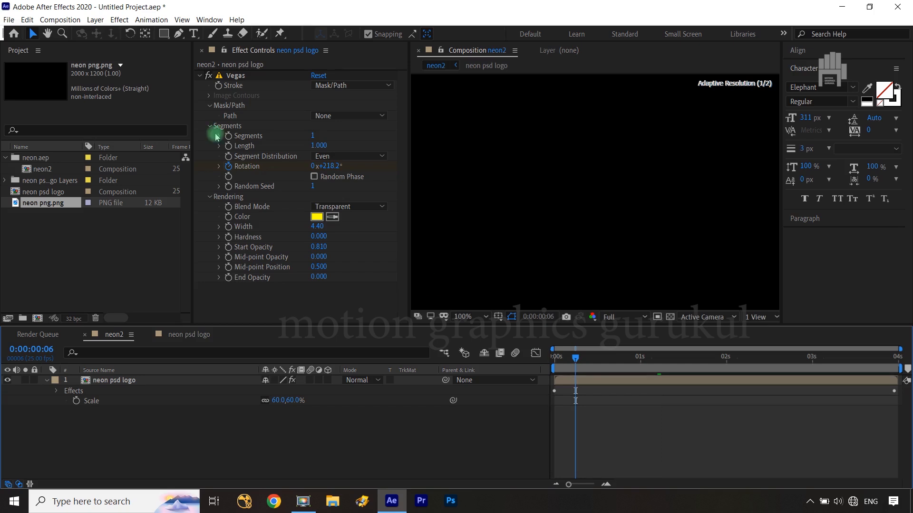
{"action": "left_click", "coordinate": [362, 85]}
{"action": "left_click", "coordinate": [359, 97]}
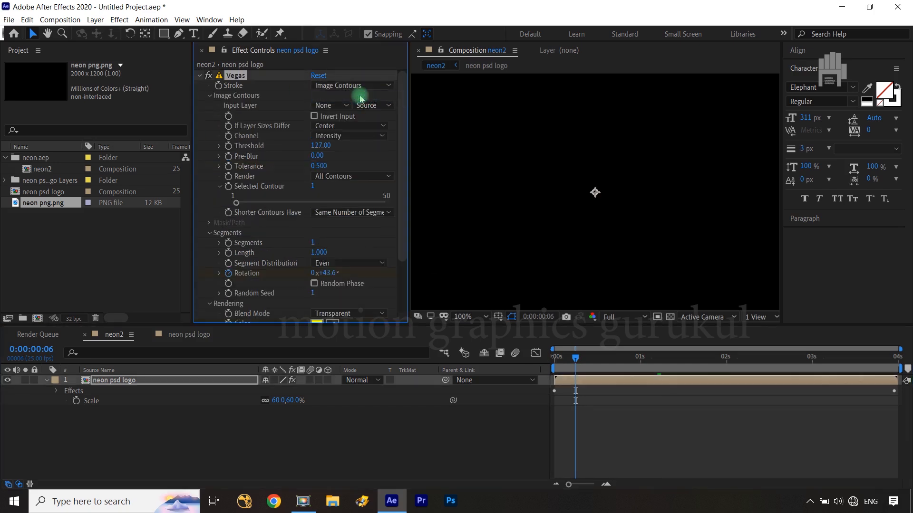
{"action": "left_click", "coordinate": [575, 360]}
{"action": "mouse_move", "coordinate": [574, 360]}
{"action": "left_mouse_down"}
{"action": "mouse_move", "coordinate": [746, 365]}
{"action": "mouse_move", "coordinate": [579, 366]}
{"action": "left_mouse_up"}
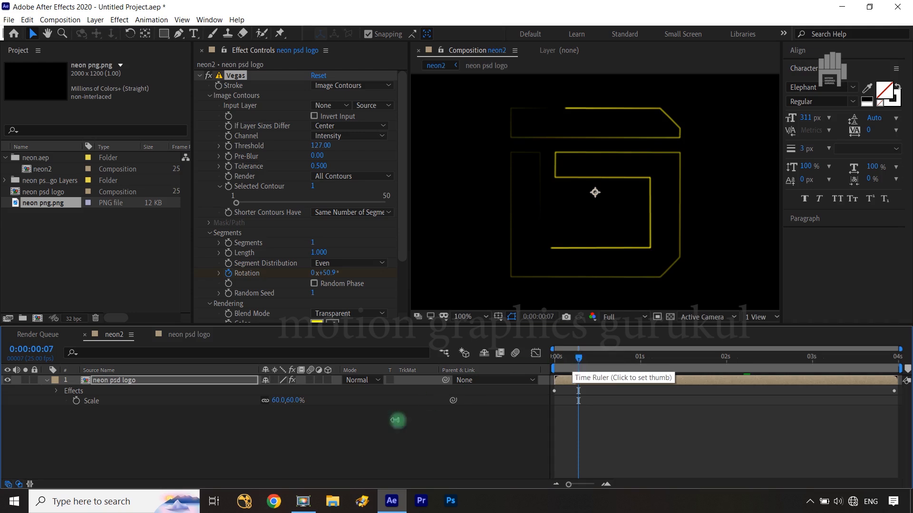
{"action": "left_click", "coordinate": [348, 449]}
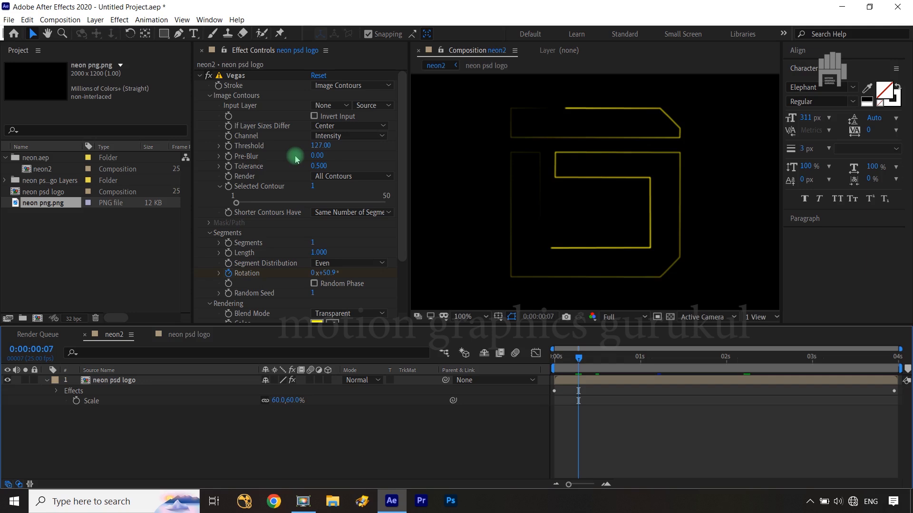
Delete the Vegas effect and the neon psd logo layer from the neon2 composition
{"action": "left_click", "coordinate": [237, 76]}
{"action": "key", "text": "Delete"}
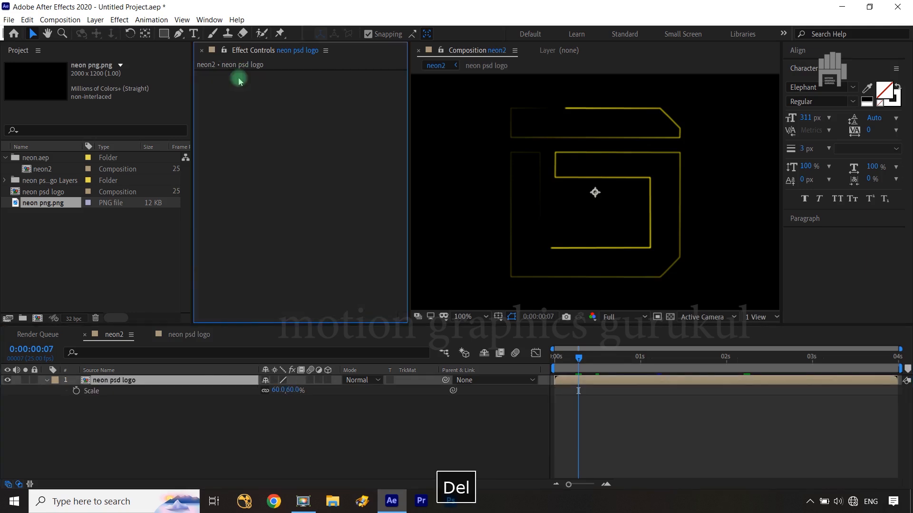
{"action": "left_click", "coordinate": [147, 384]}
{"action": "key", "text": "Delete"}
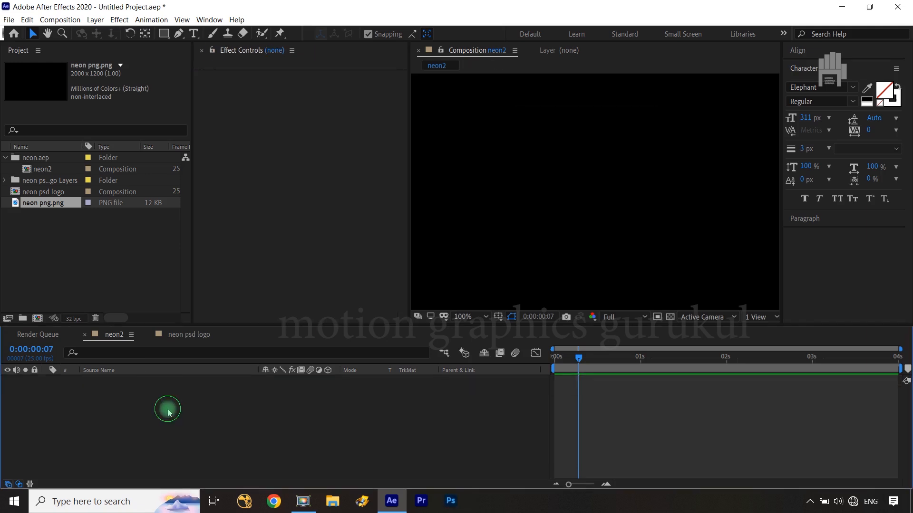
Purge all memory and the disk cache
{"action": "left_click", "coordinate": [24, 21]}
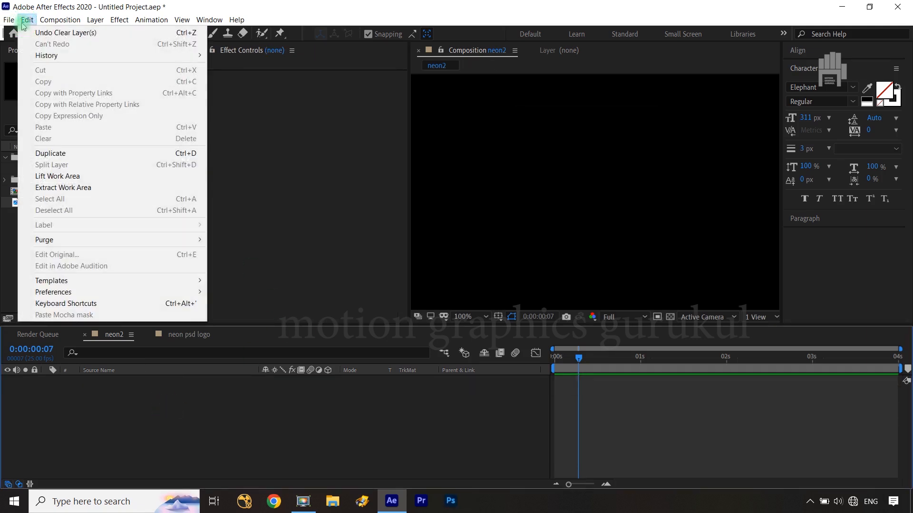
{"action": "left_click", "coordinate": [274, 242]}
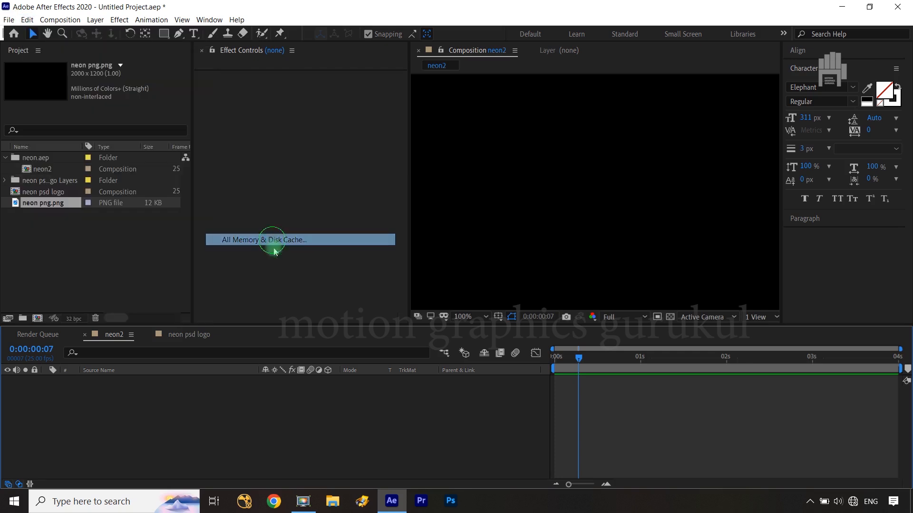
{"action": "left_click", "coordinate": [485, 277]}
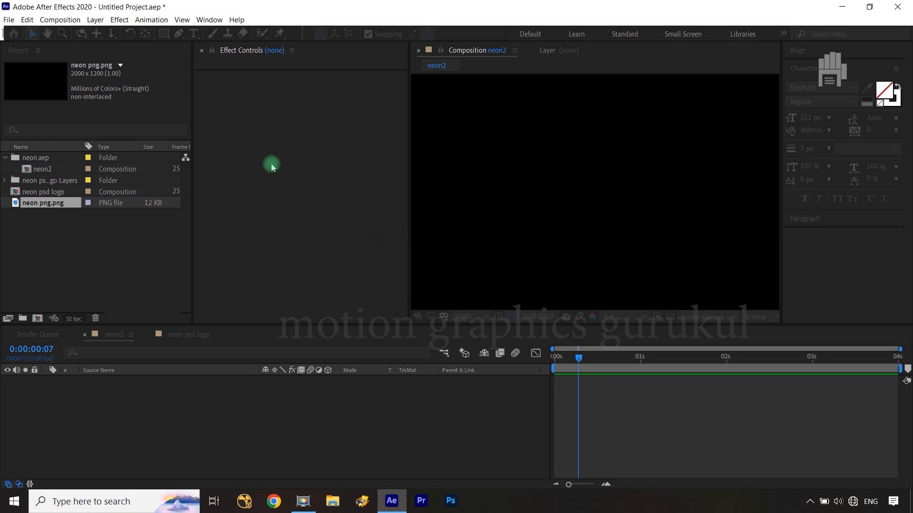
{"action": "left_click", "coordinate": [299, 405]}
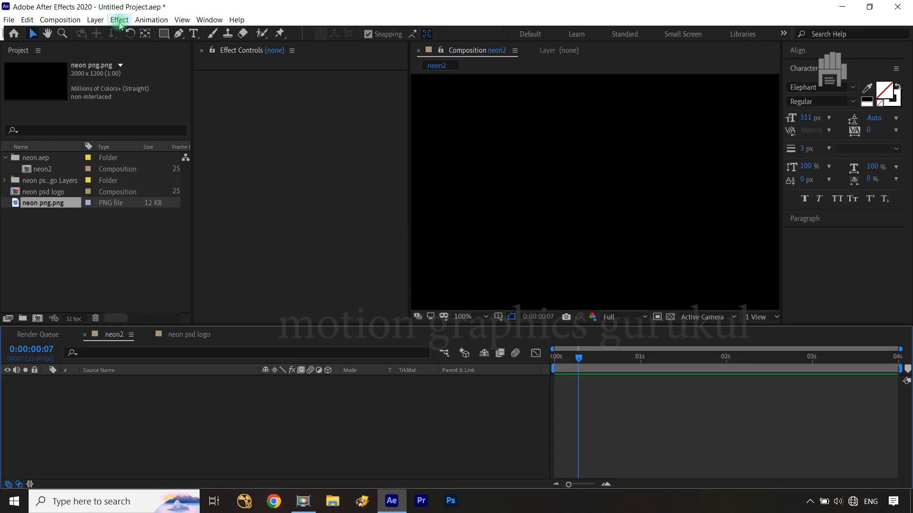
Add a text layer reading M to the neon2 composition
{"action": "left_click", "coordinate": [194, 35]}
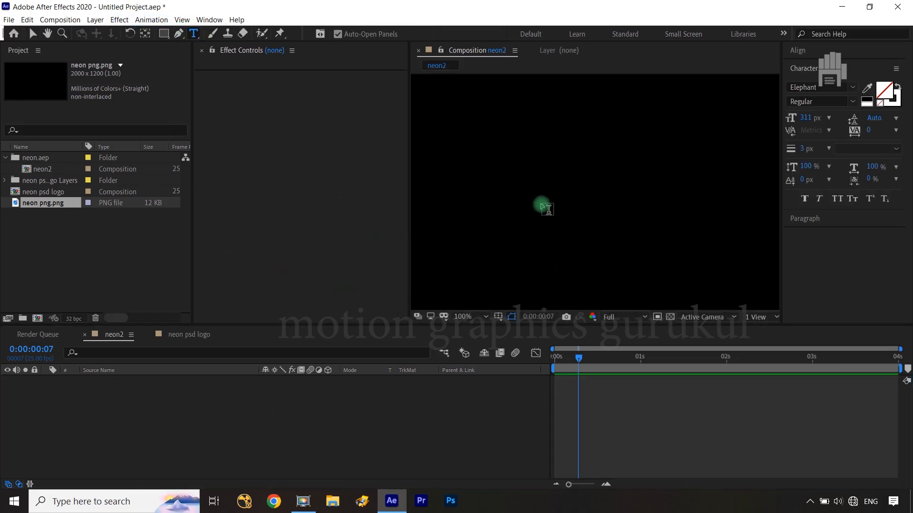
{"action": "left_click", "coordinate": [576, 232]}
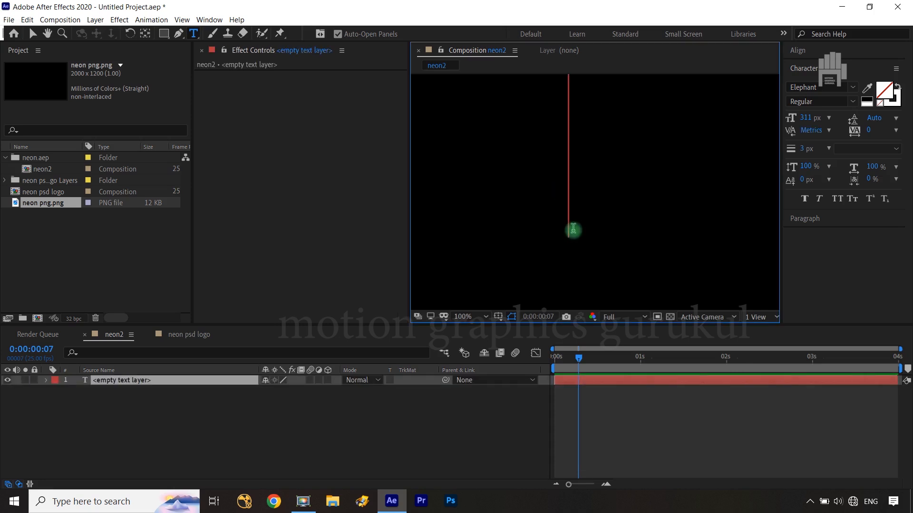
{"action": "type", "text": "M"}
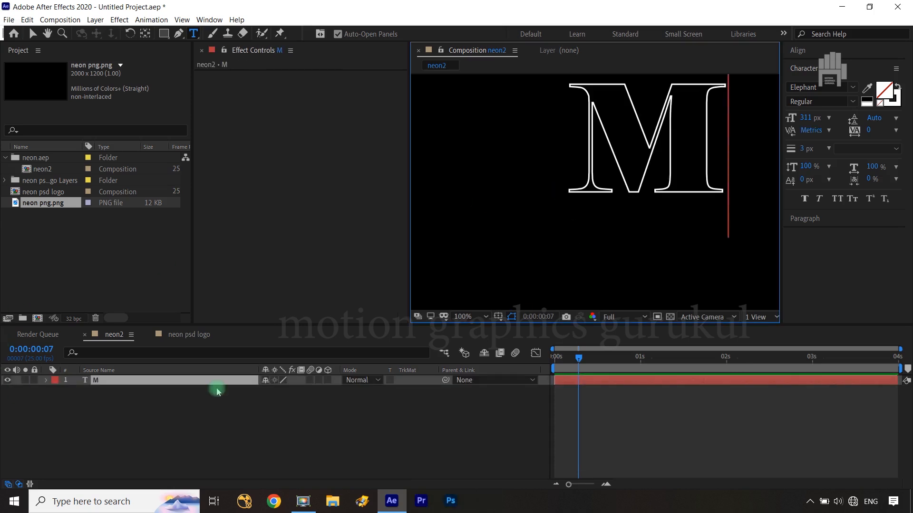
Center the M layer's anchor point and align the letter horizontally and vertically to the middle of the composition
{"action": "left_click", "coordinate": [145, 34]}
{"action": "left_click", "coordinate": [803, 50]}
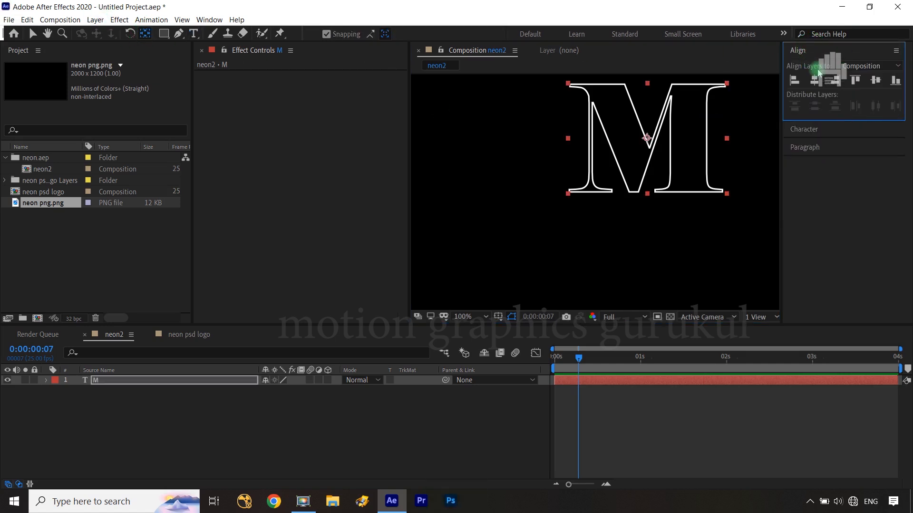
{"action": "left_click", "coordinate": [814, 80]}
{"action": "left_click", "coordinate": [879, 86]}
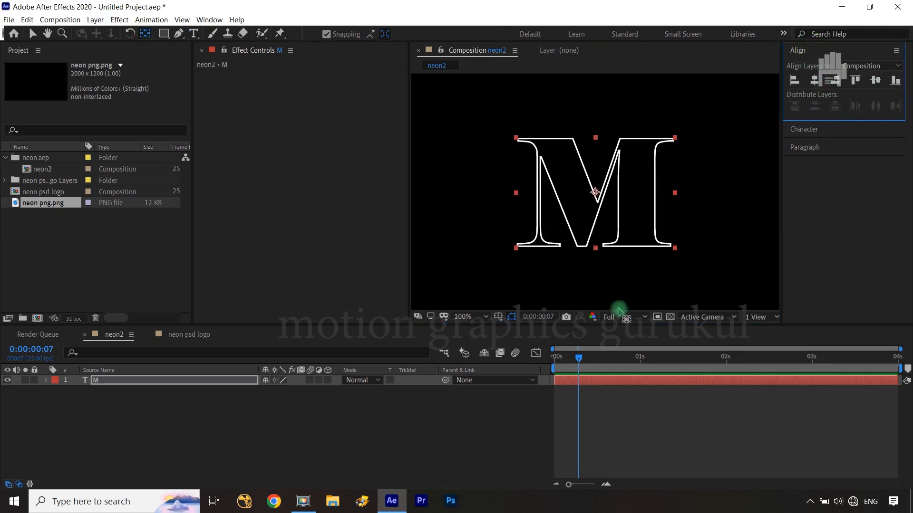
{"action": "left_click", "coordinate": [457, 407]}
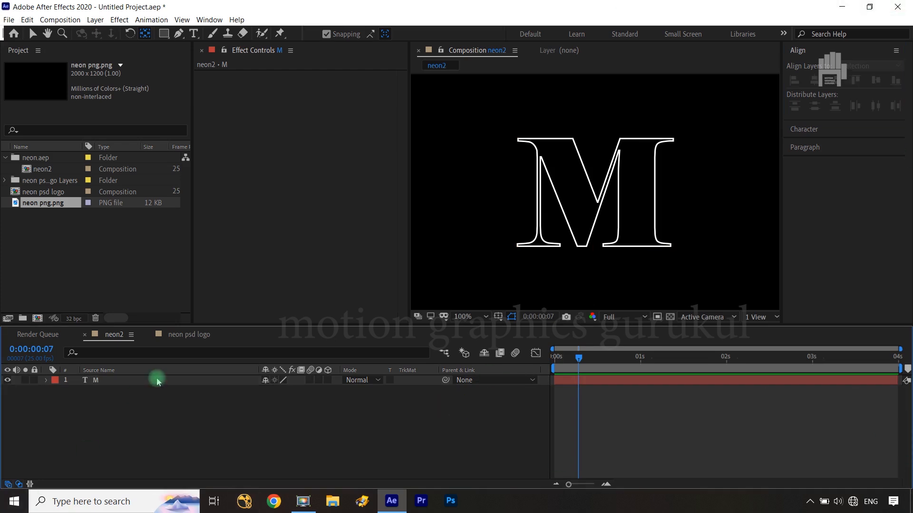
Create a white solid layer of 1280 x 720 px in the neon2 composition
{"action": "key", "text": "ctrl+y"}
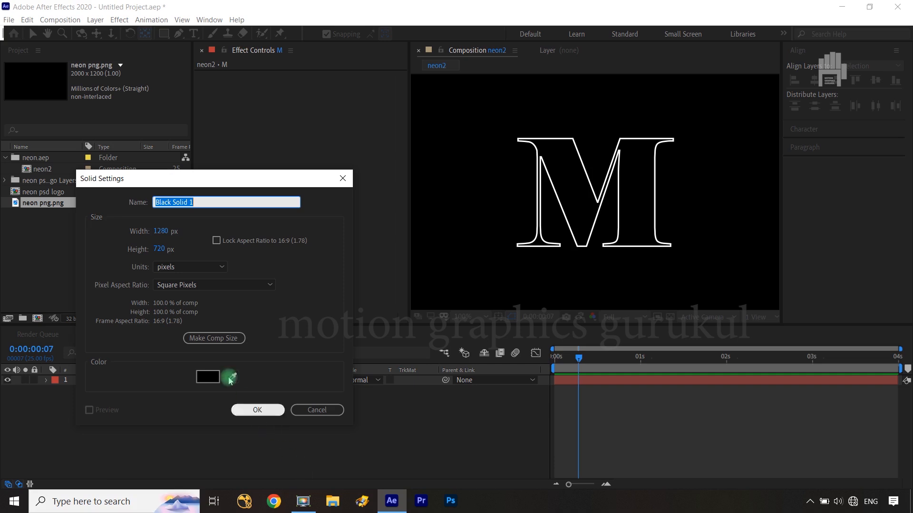
{"action": "left_click", "coordinate": [211, 378]}
{"action": "left_click_drag", "start_coordinate": [117, 285], "coordinate": [37, 209]}
{"action": "left_click", "coordinate": [313, 225]}
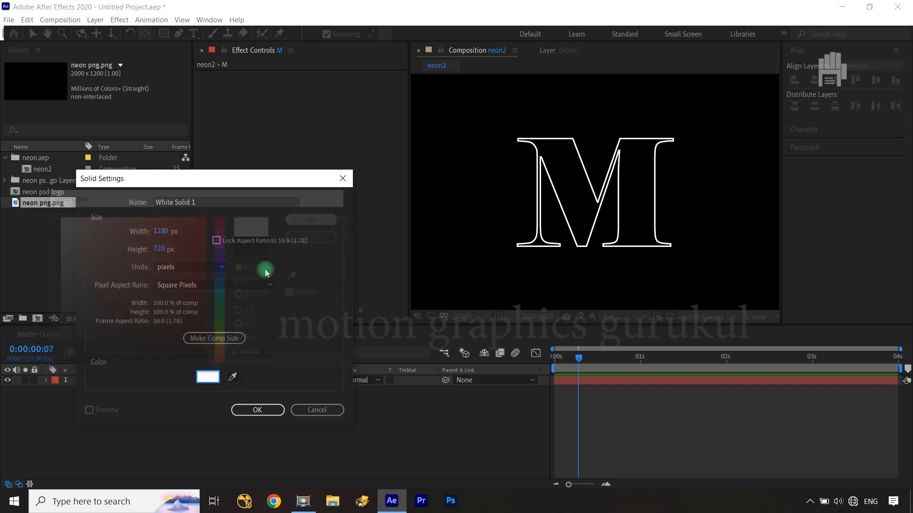
{"action": "left_click", "coordinate": [255, 409]}
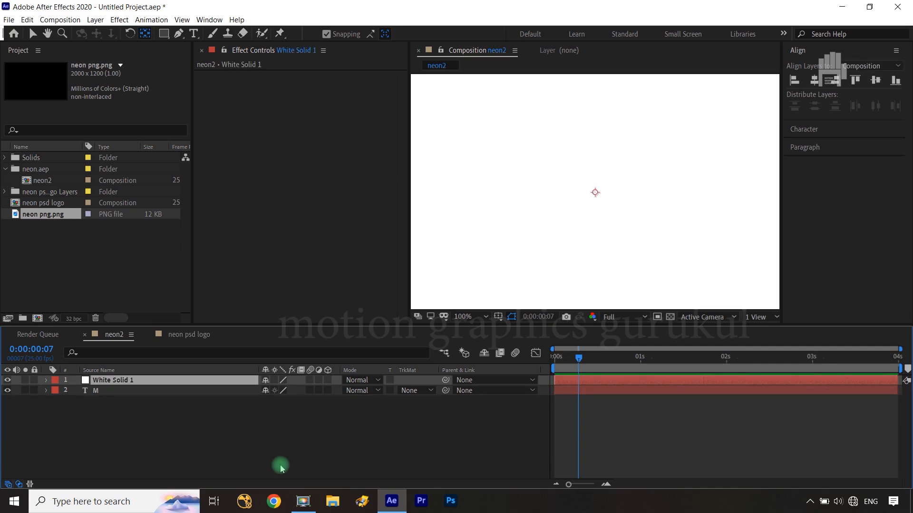
Create shapes from the M text layer
{"action": "left_click", "coordinate": [138, 390]}
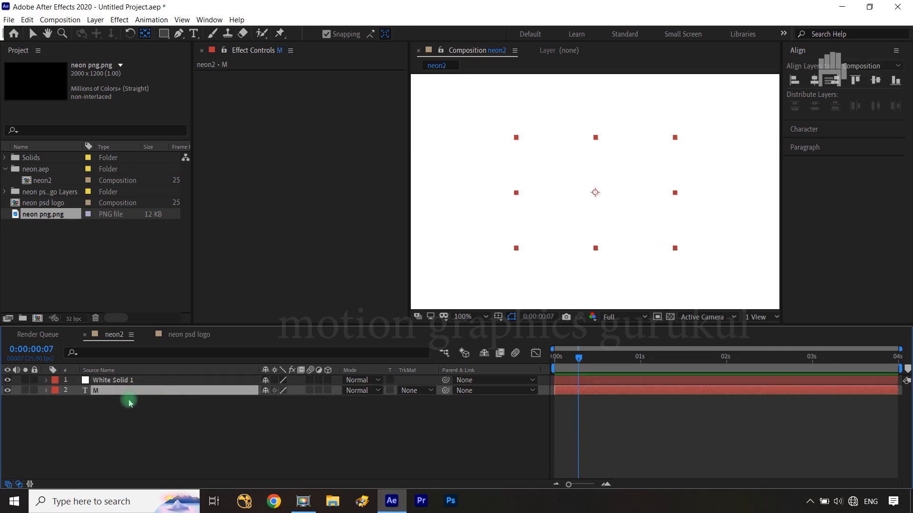
{"action": "right_click", "coordinate": [129, 393]}
{"action": "mouse_move", "coordinate": [173, 301]}
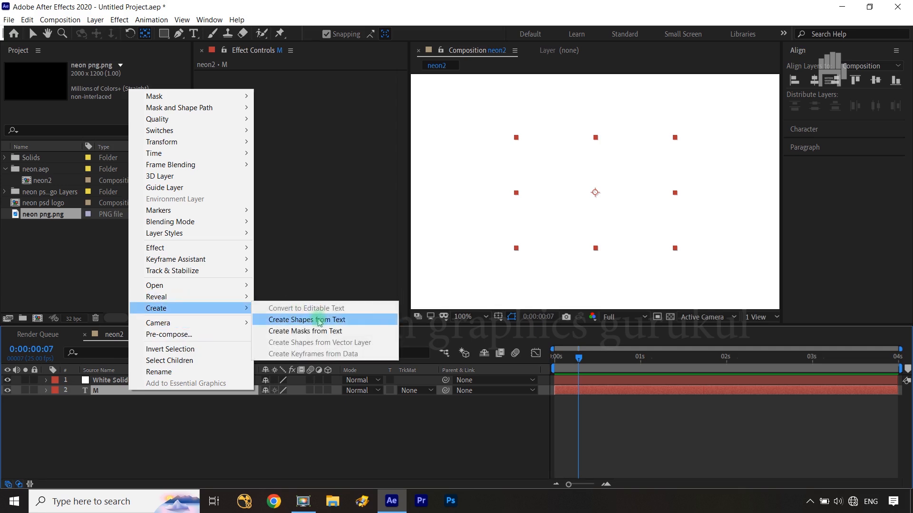
{"action": "left_click", "coordinate": [320, 322]}
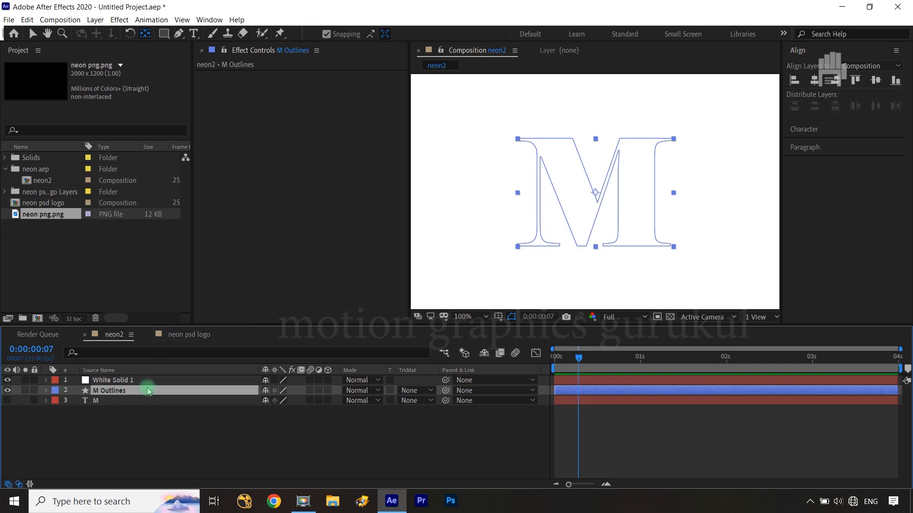
Copy the Path property of the letter shape inside the M Outlines layer's contents
{"action": "left_click", "coordinate": [46, 390]}
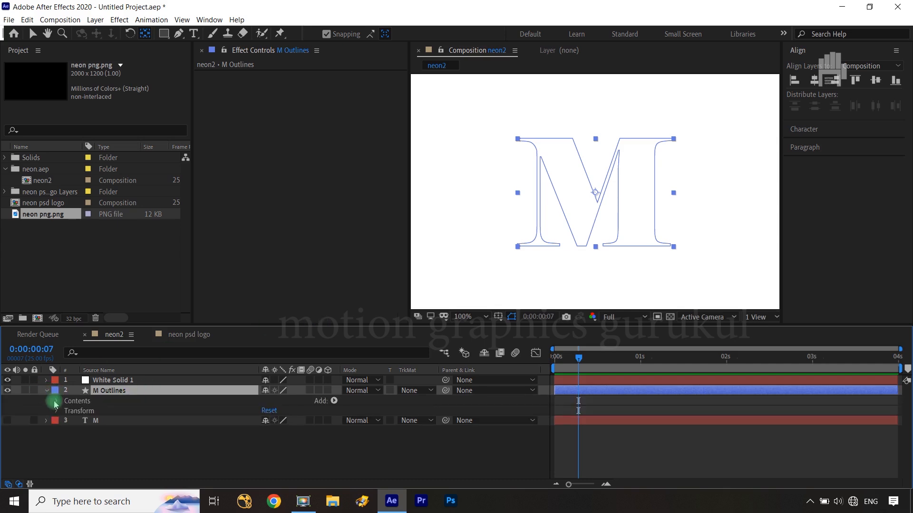
{"action": "left_click", "coordinate": [57, 401]}
{"action": "left_click", "coordinate": [67, 410]}
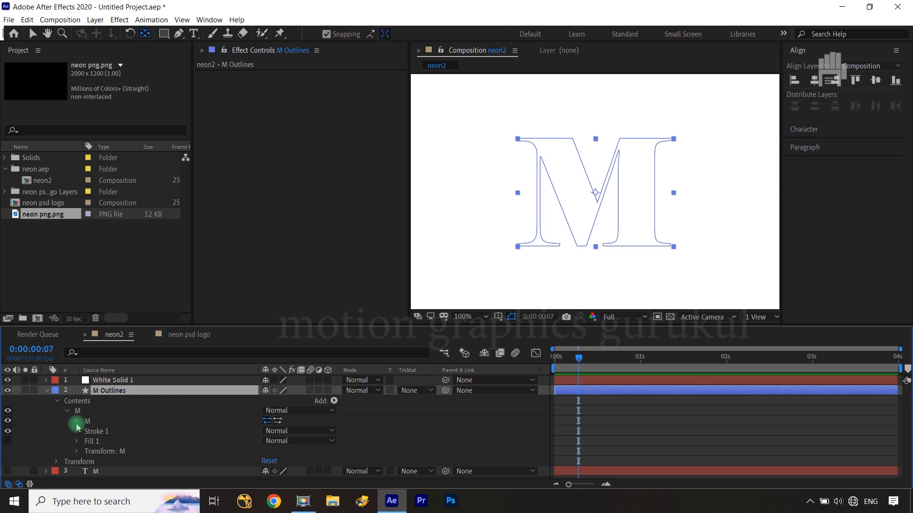
{"action": "left_click", "coordinate": [77, 421]}
{"action": "left_click", "coordinate": [109, 432]}
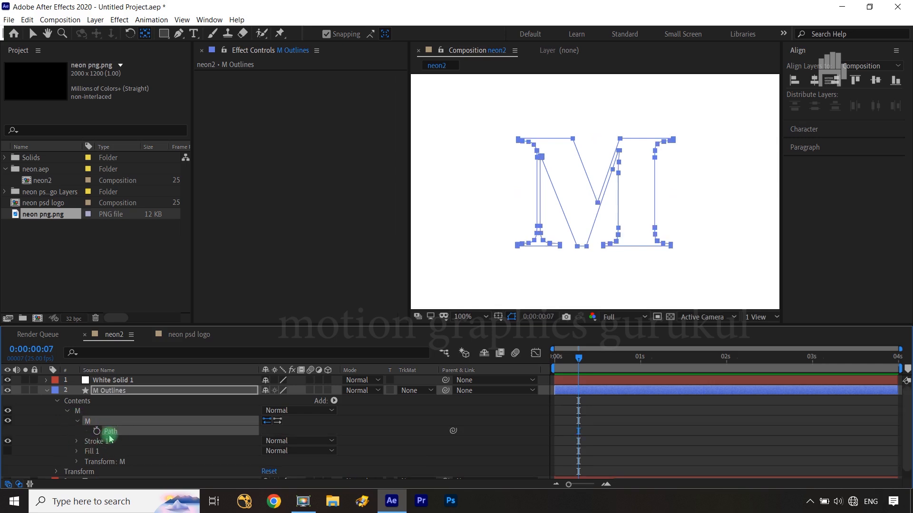
{"action": "key", "text": "ctrl+c"}
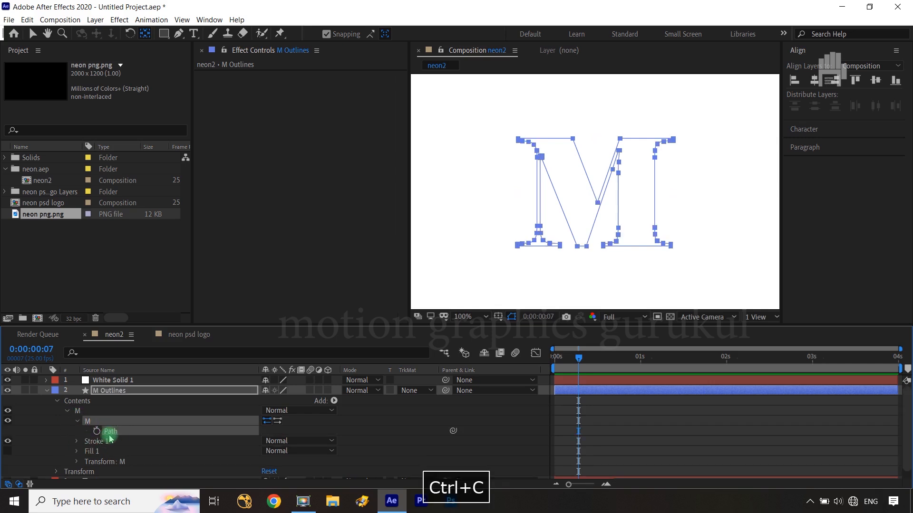
Draw a rectangular mask on White Solid 1 around the area of the letter M
{"action": "left_click", "coordinate": [508, 436]}
{"action": "left_click", "coordinate": [46, 392]}
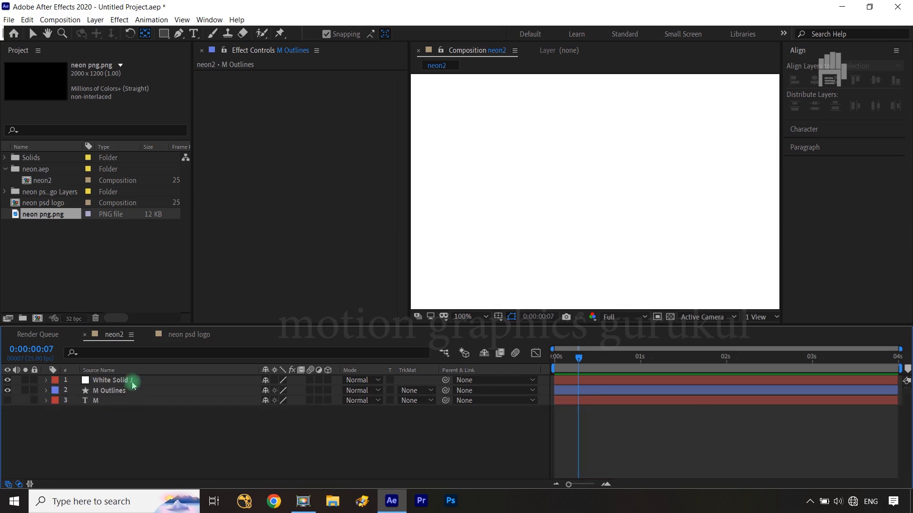
{"action": "left_click", "coordinate": [131, 381]}
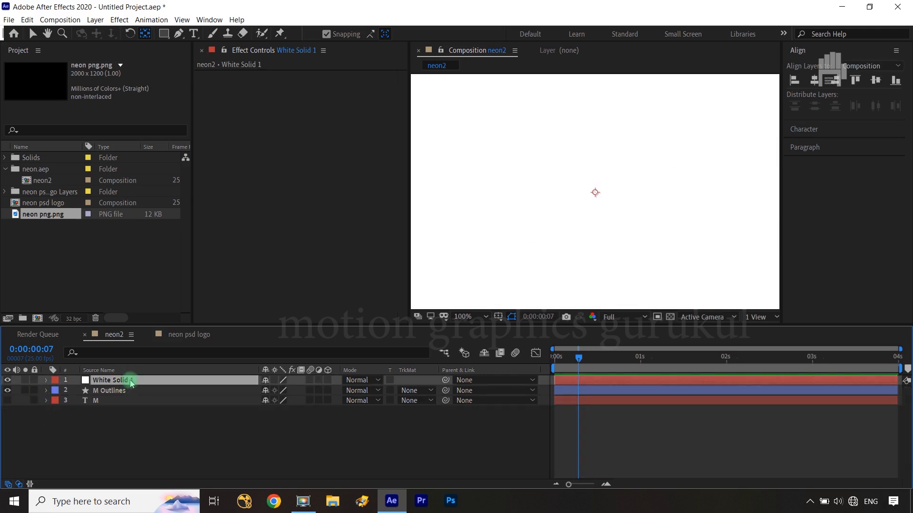
{"action": "left_click", "coordinate": [163, 34]}
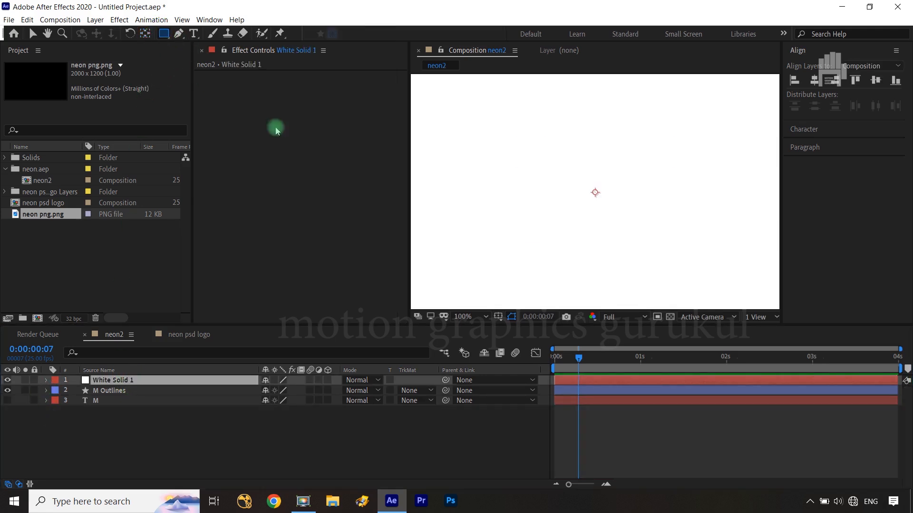
{"action": "mouse_move", "coordinate": [515, 142]}
{"action": "left_mouse_down"}
{"action": "mouse_move", "coordinate": [591, 214]}
{"action": "mouse_move", "coordinate": [674, 248]}
{"action": "left_mouse_up"}
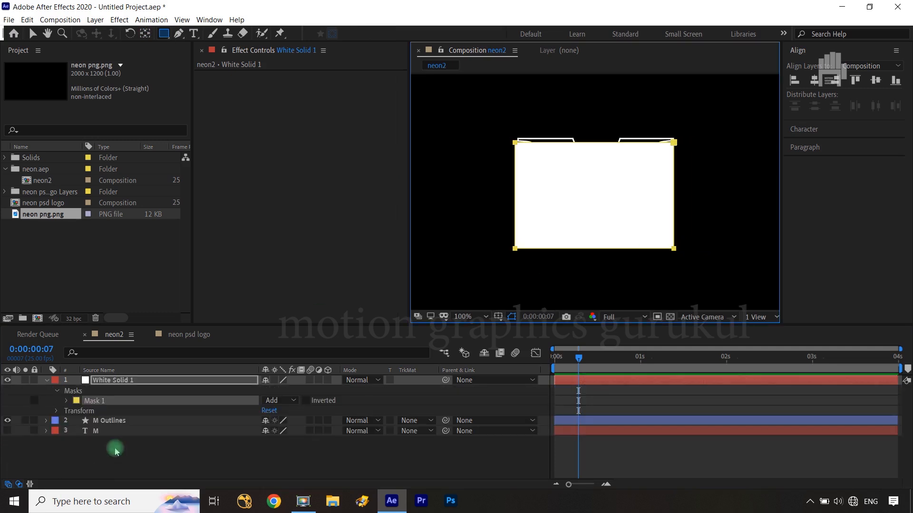
Paste the copied letter path into Mask 1's Mask Path on White Solid 1 at the first frame
{"action": "left_click", "coordinate": [67, 404]}
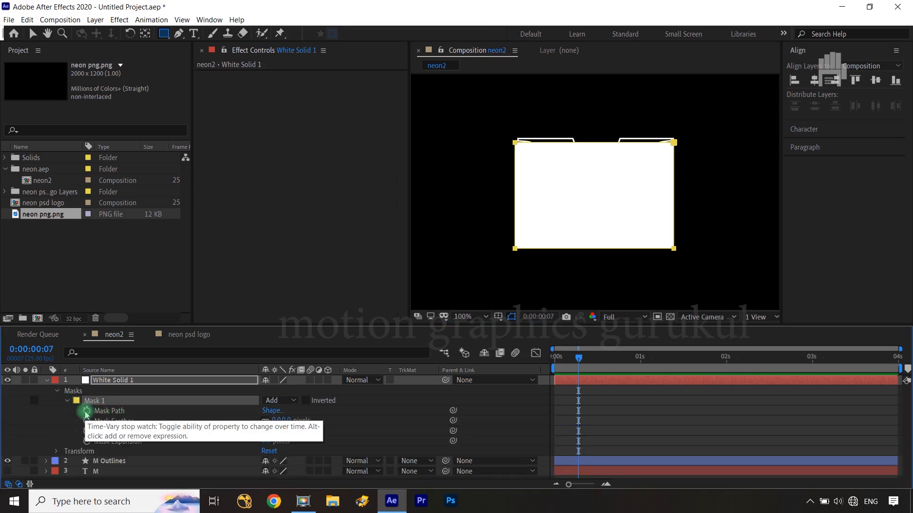
{"action": "left_click", "coordinate": [117, 412]}
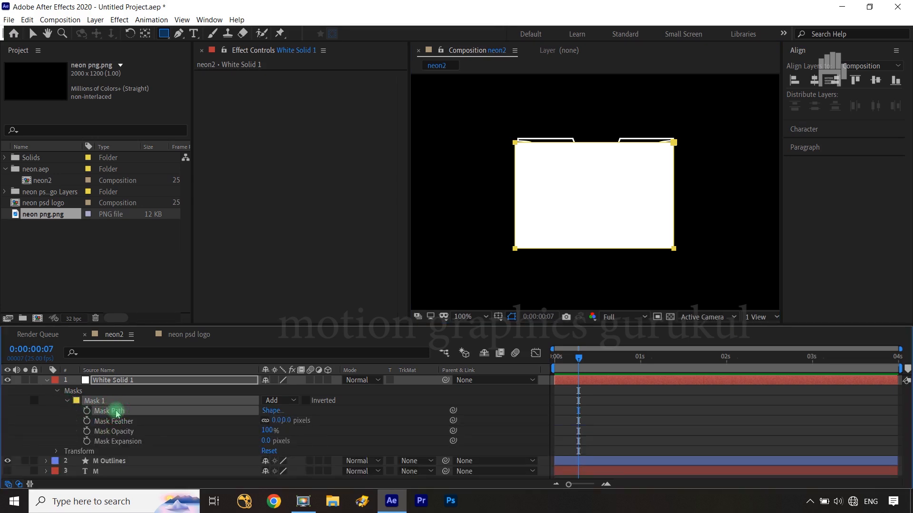
{"action": "left_click", "coordinate": [576, 357]}
{"action": "left_click_drag", "start_coordinate": [576, 358], "coordinate": [551, 357]}
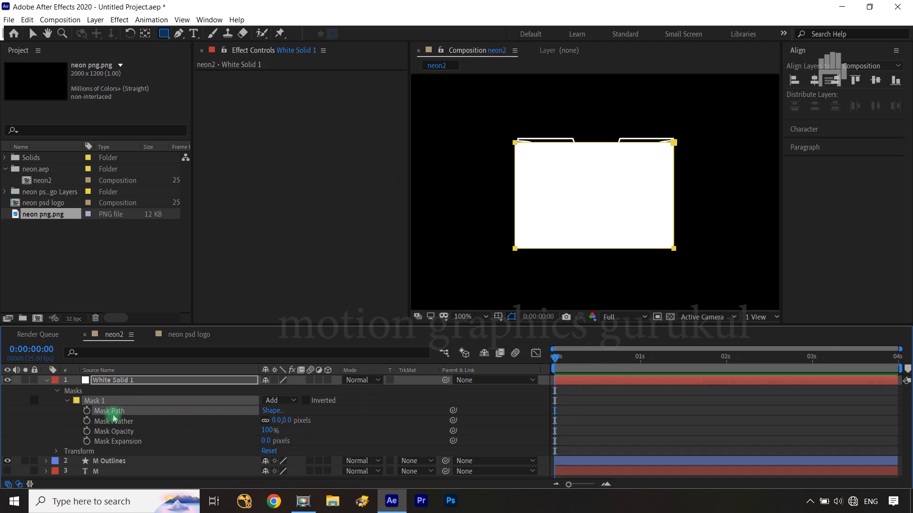
{"action": "key", "text": "ctrl+v"}
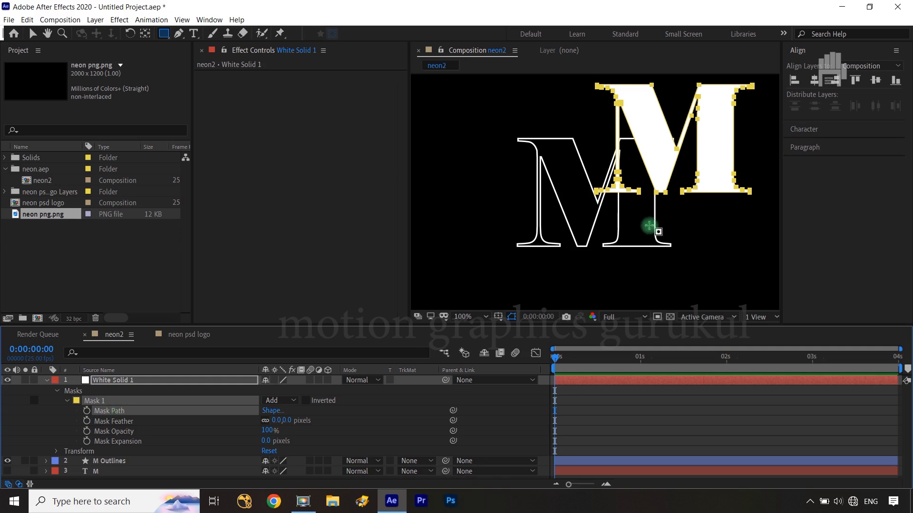
Move the whole M-shaped mask onto the outlined letter in the middle of the composition
{"action": "key", "text": "v"}
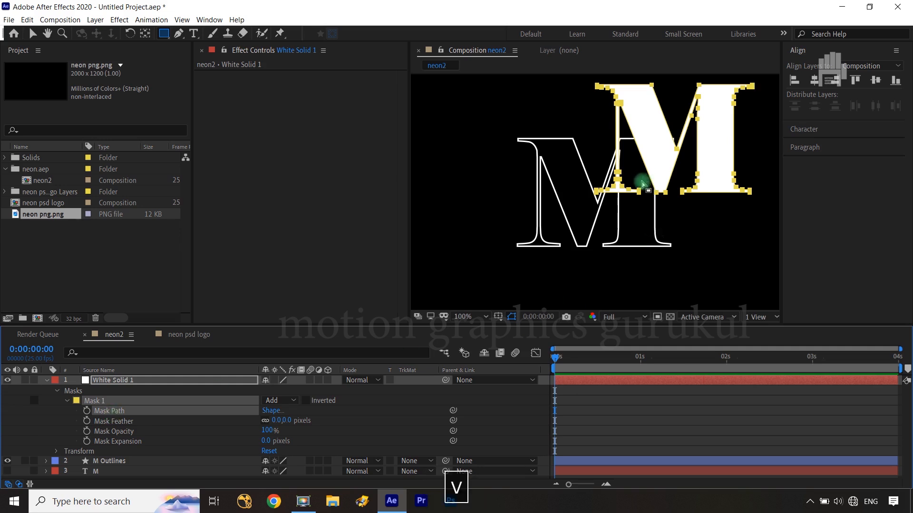
{"action": "double_click", "coordinate": [620, 105]}
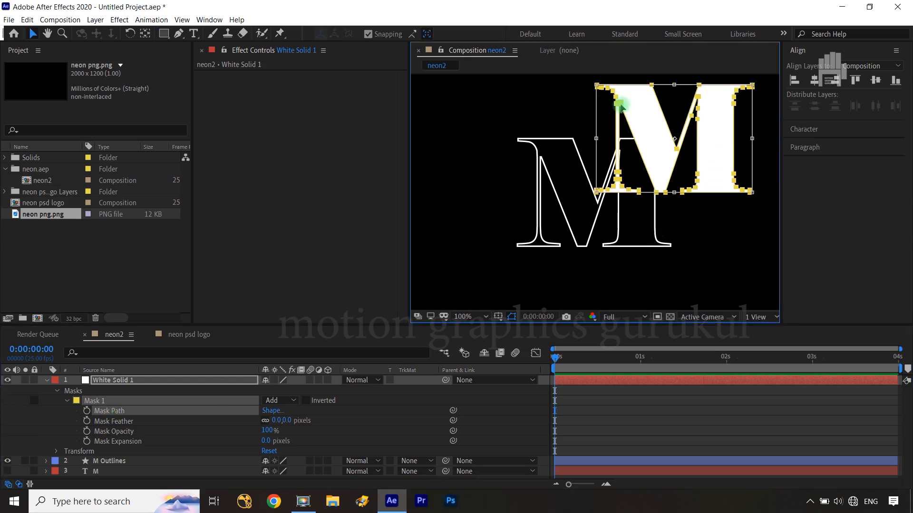
{"action": "left_click_drag", "start_coordinate": [653, 136], "coordinate": [582, 185]}
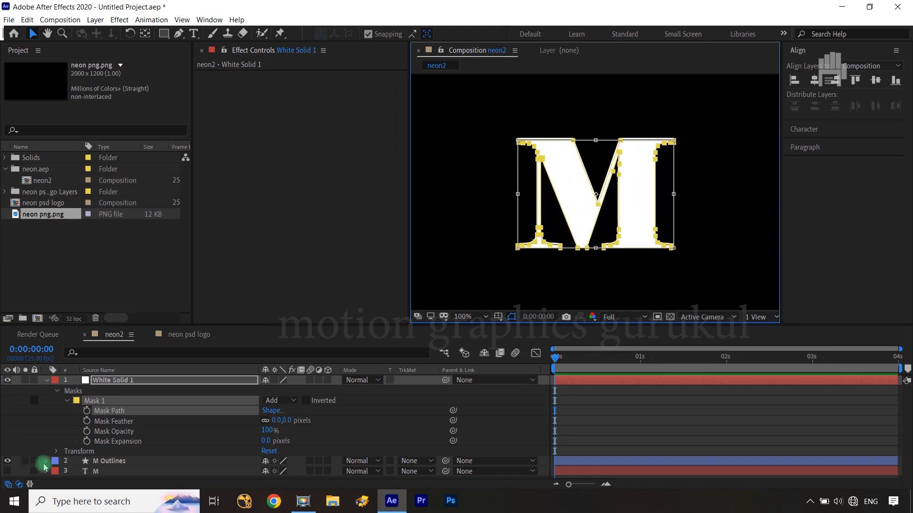
Hide the M Outlines layer and collapse White Solid 1's properties
{"action": "left_click", "coordinate": [7, 461]}
{"action": "left_click", "coordinate": [46, 380]}
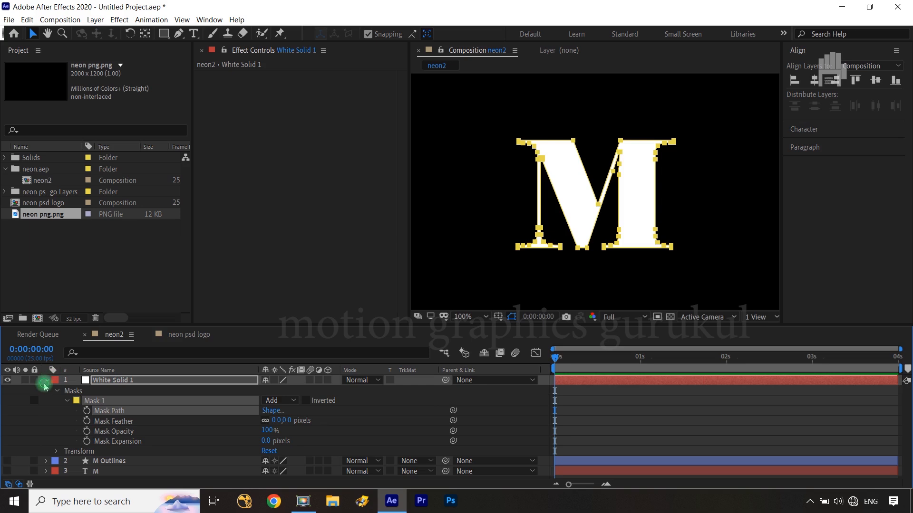
{"action": "left_click", "coordinate": [45, 382]}
{"action": "left_click", "coordinate": [170, 470]}
{"action": "left_click", "coordinate": [366, 456]}
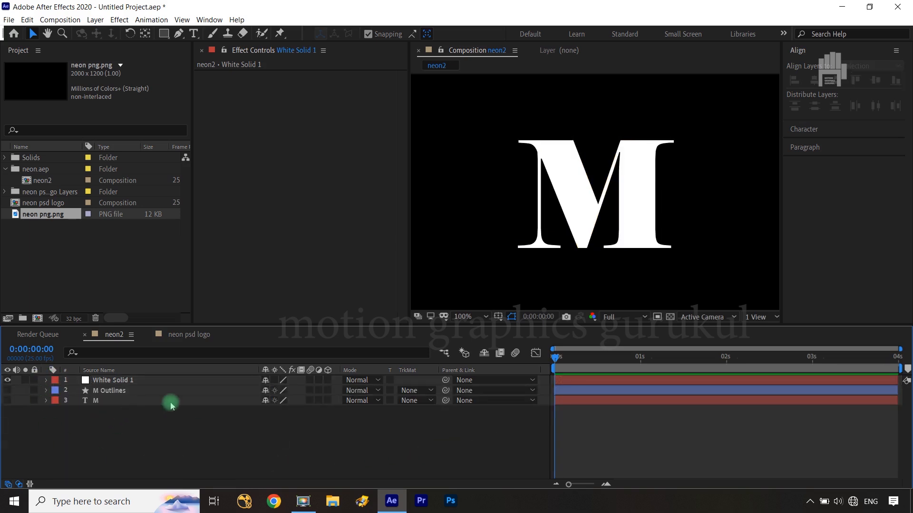
Apply the Vegas effect to White Solid 1 and inspect its strokes on the letter up close
{"action": "left_click", "coordinate": [137, 380]}
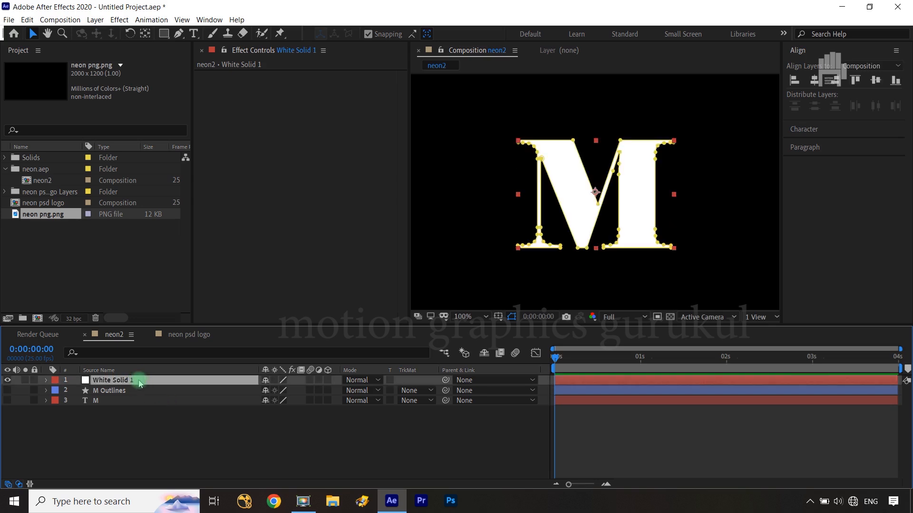
{"action": "left_click", "coordinate": [119, 19]}
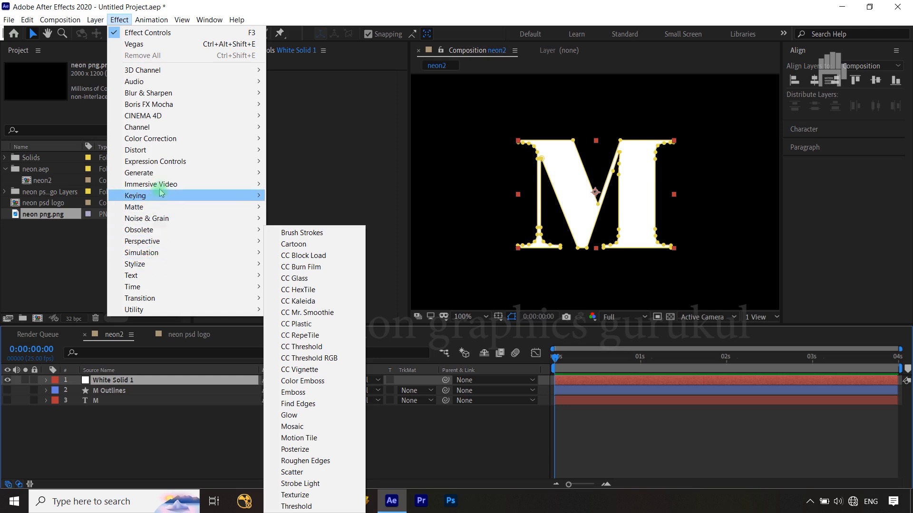
{"action": "mouse_move", "coordinate": [202, 173]}
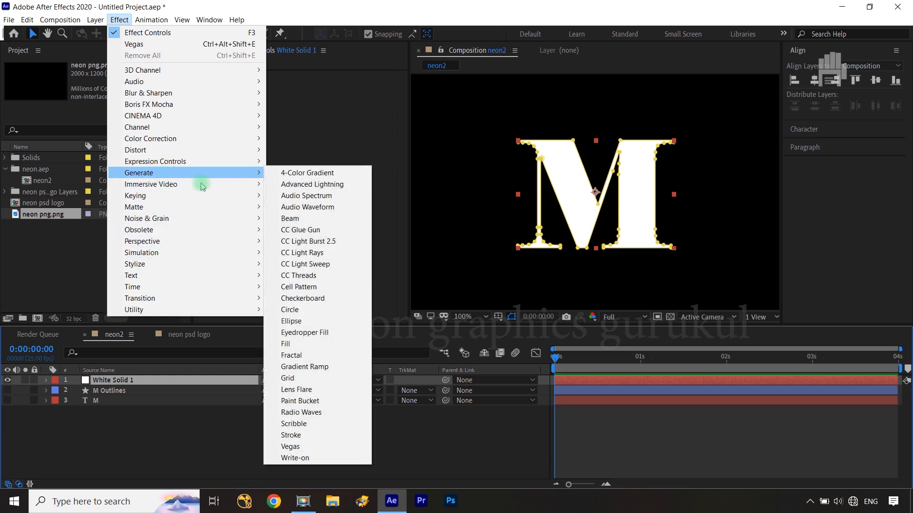
{"action": "left_click", "coordinate": [290, 447]}
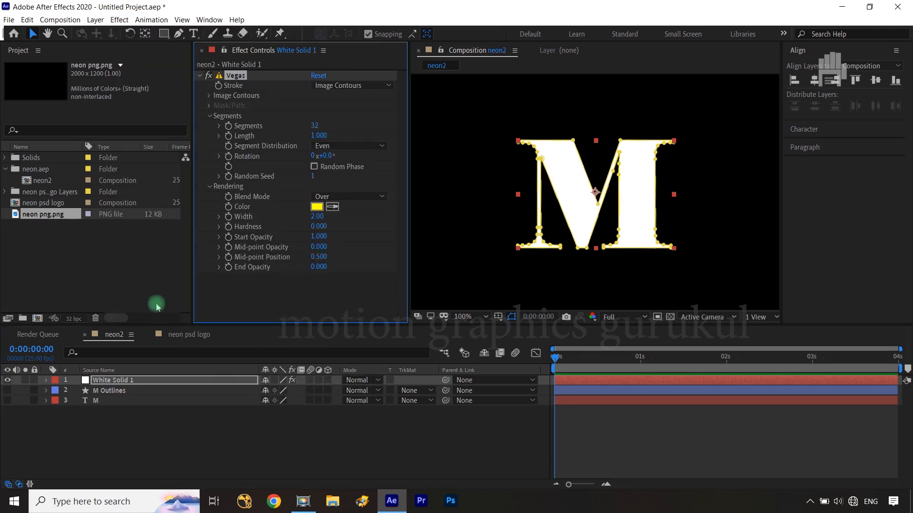
{"action": "key", "text": "period"}
{"action": "key", "text": "period"}
{"action": "key", "text": "period"}
{"action": "key", "text": "period"}
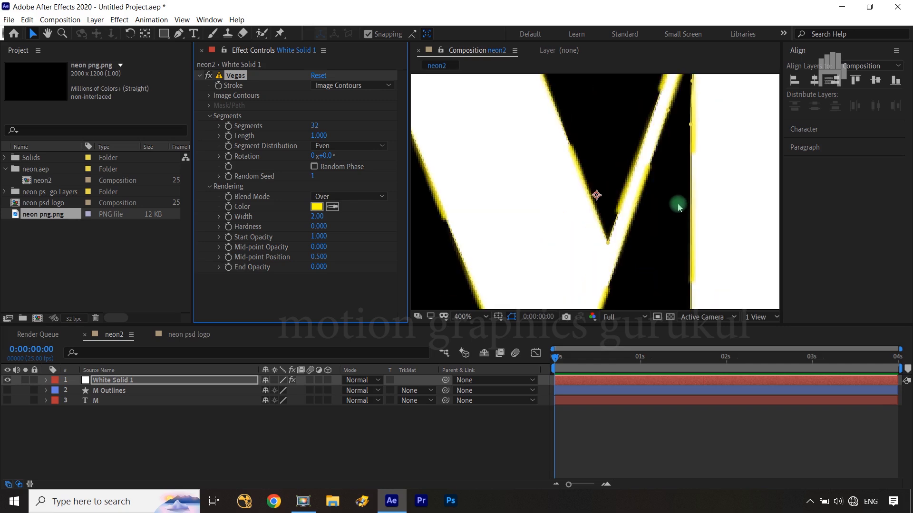
{"action": "key", "text": "comma"}
{"action": "key", "text": "comma"}
{"action": "key", "text": "comma"}
{"action": "key", "text": "comma"}
Set the Vegas effect's Stroke to Mask/Path, using Mask 1 as the path
{"action": "left_click", "coordinate": [378, 86]}
{"action": "left_click", "coordinate": [368, 109]}
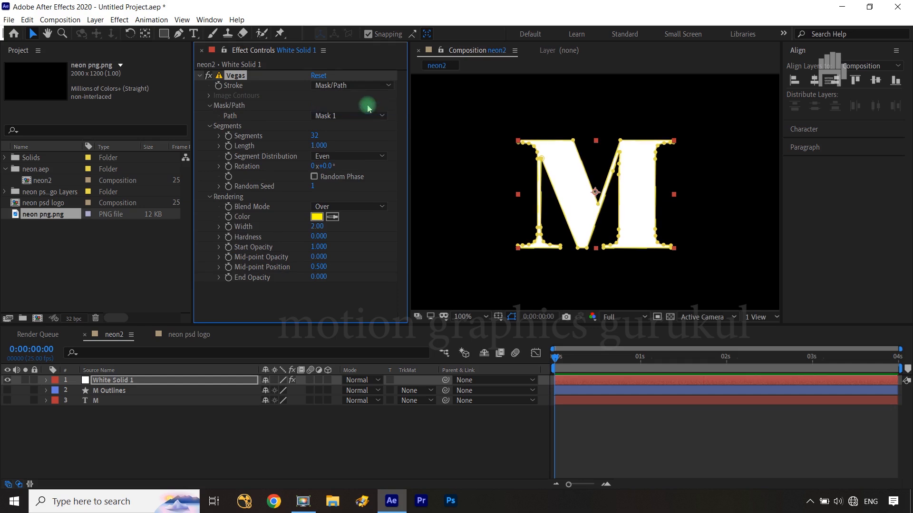
{"action": "key", "text": "period"}
{"action": "key", "text": "period"}
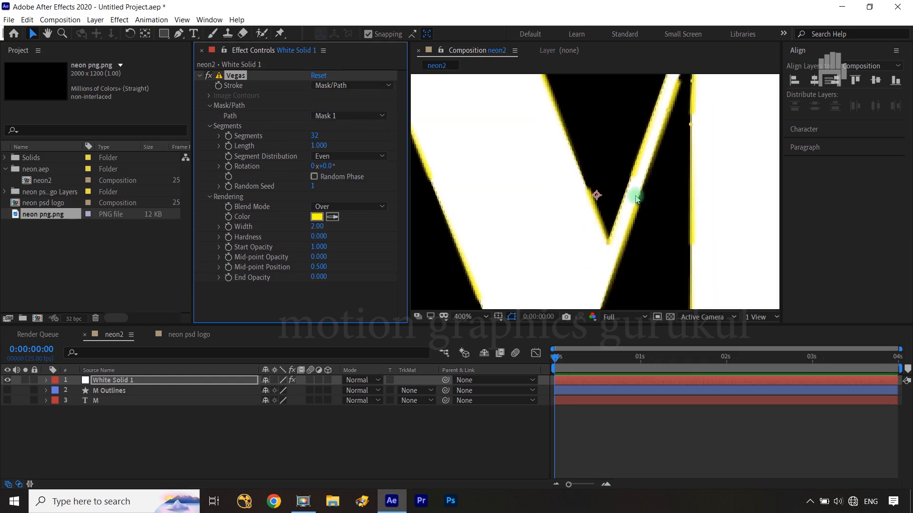
{"action": "key", "text": "comma"}
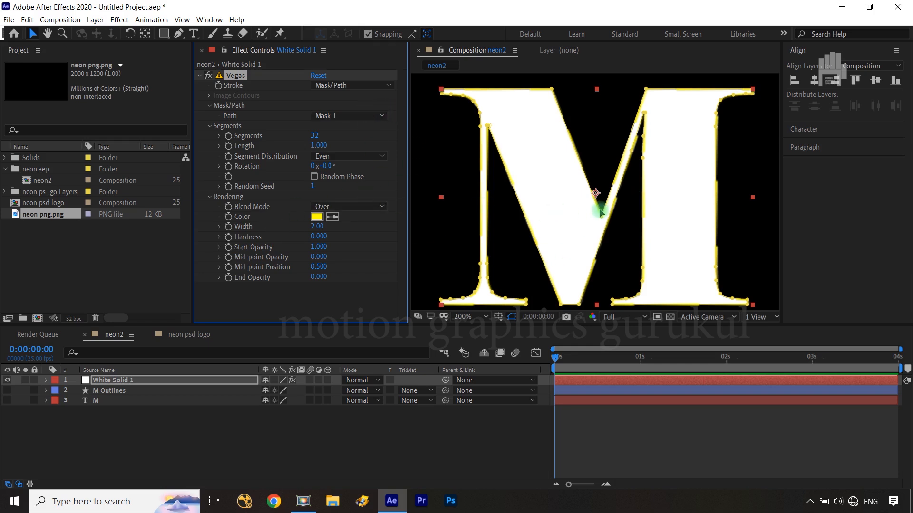
{"action": "key", "text": "comma"}
{"action": "key", "text": "comma"}
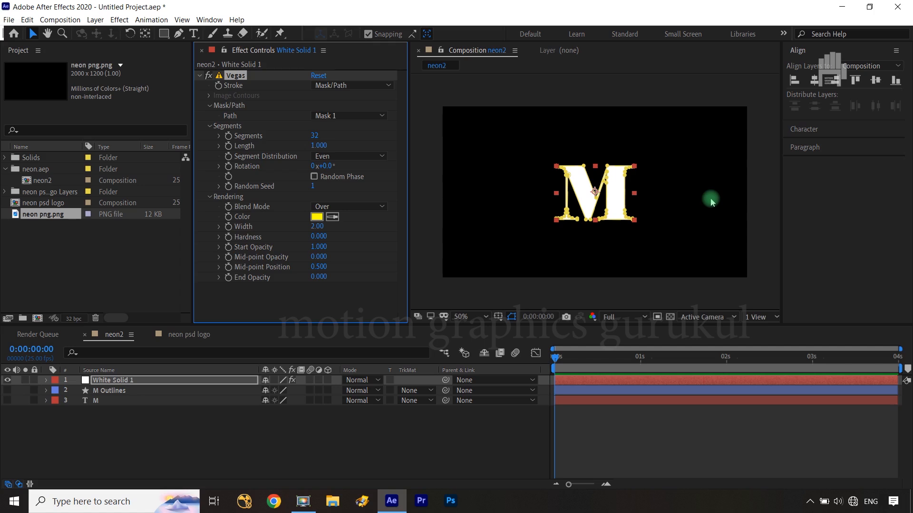
{"action": "left_click", "coordinate": [333, 116]}
{"action": "left_click", "coordinate": [344, 143]}
{"action": "left_click", "coordinate": [288, 122]}
Set the number of Vegas segments to 1
{"action": "left_click", "coordinate": [314, 135]}
{"action": "type", "text": "1"}
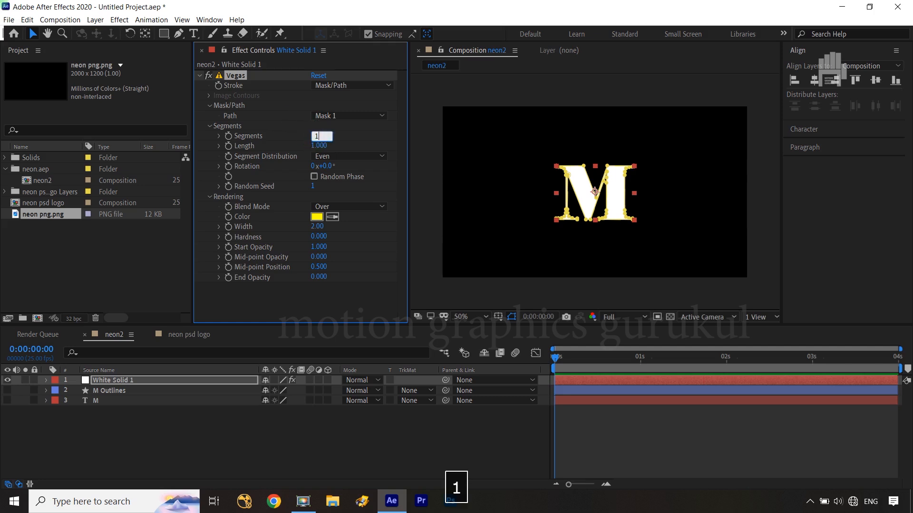
{"action": "left_click", "coordinate": [357, 129]}
{"action": "scroll", "coordinate": [606, 209], "scroll_direction": "up", "scroll_amount": 2}
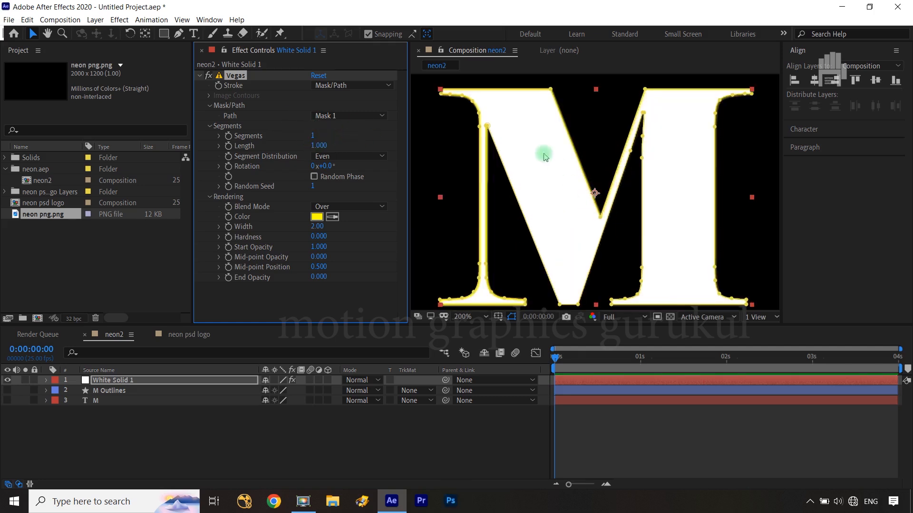
Set the Vegas blend mode to Transparent and view the outline without any layer selected
{"action": "left_click", "coordinate": [345, 206]}
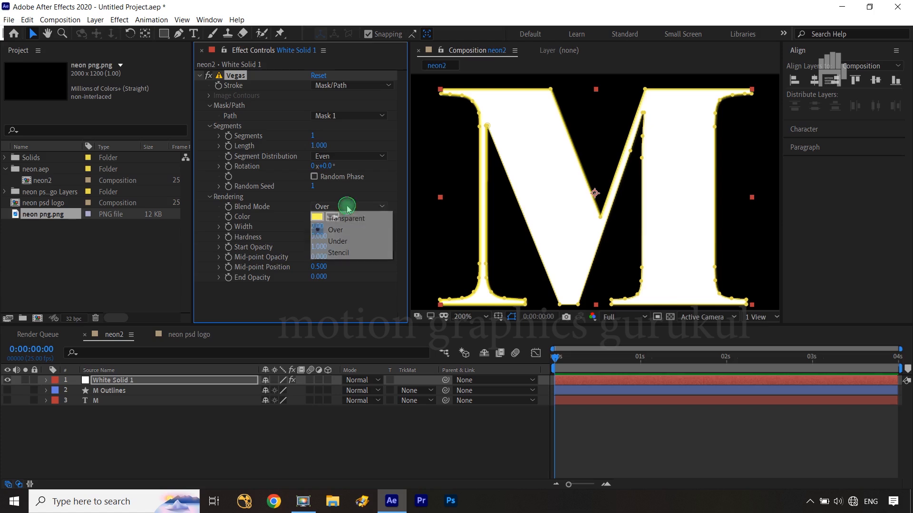
{"action": "left_click", "coordinate": [337, 218]}
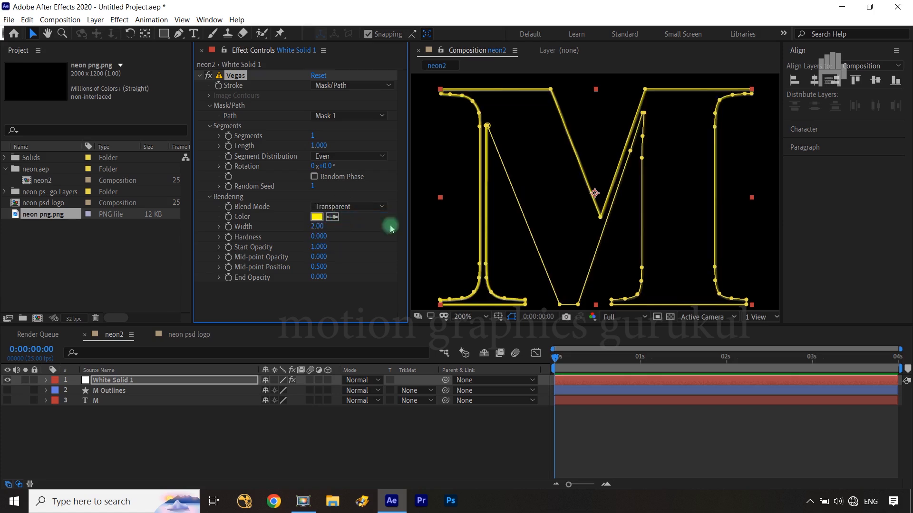
{"action": "scroll", "coordinate": [585, 209], "scroll_direction": "down", "scroll_amount": 2}
{"action": "left_click", "coordinate": [435, 472]}
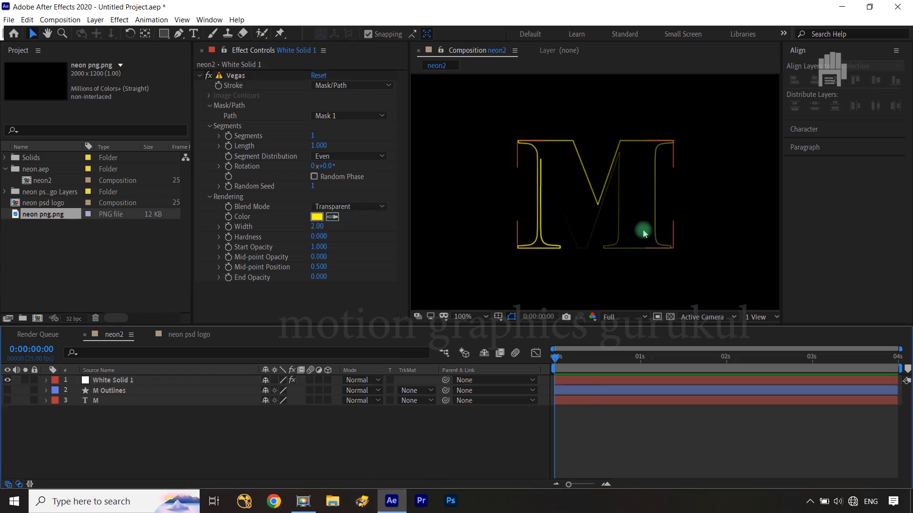
{"action": "left_click", "coordinate": [629, 251]}
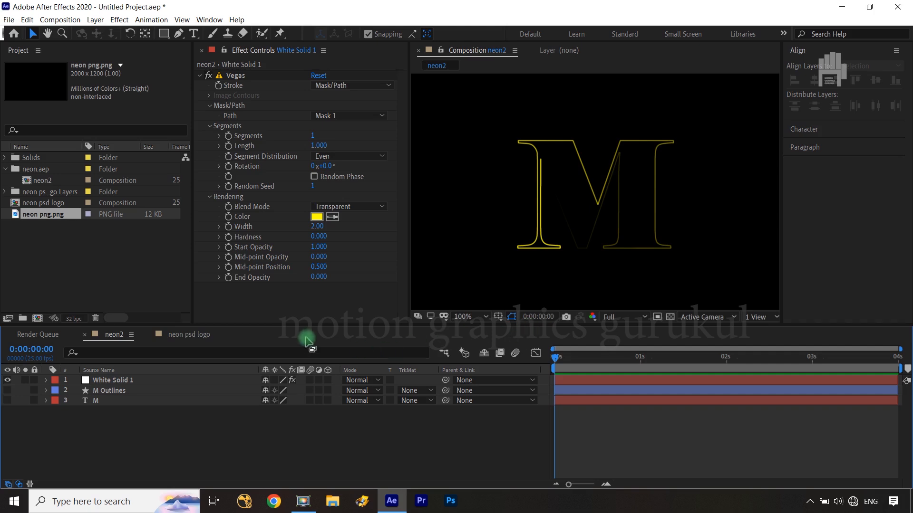
Remove the Vegas effect, and delete the White Solid 1 and M Outlines layers
{"action": "left_click", "coordinate": [211, 76]}
{"action": "key", "text": "Delete"}
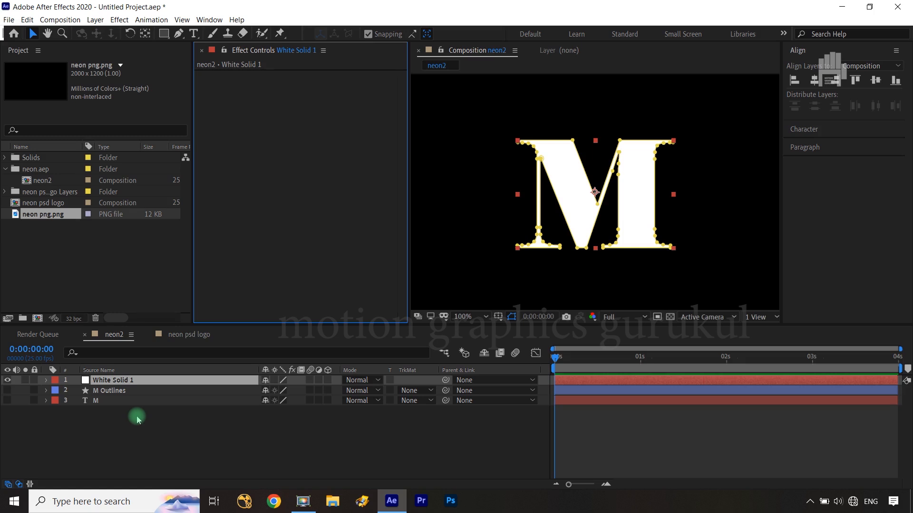
{"action": "left_click", "coordinate": [128, 397], "text": "ctrl"}
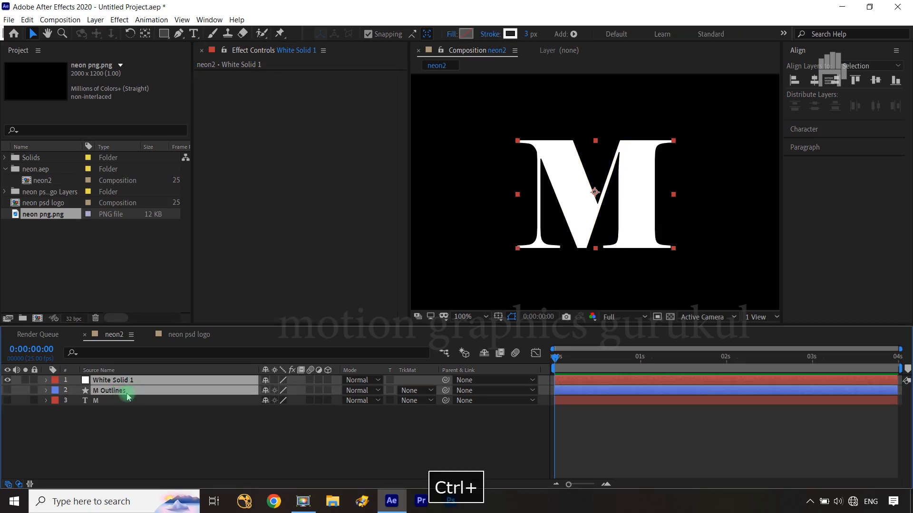
{"action": "key", "text": "Delete"}
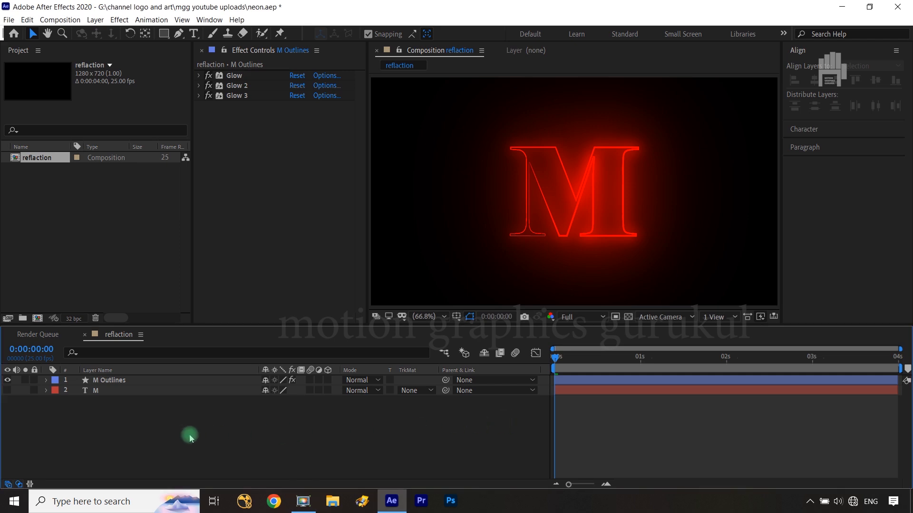
Pre-compose the glowing M Outlines layer in the reflaction composition as "main logo", moving all attributes into the new composition
{"action": "mouse_move", "coordinate": [555, 357]}
{"action": "left_mouse_down"}
{"action": "mouse_move", "coordinate": [771, 356]}
{"action": "mouse_move", "coordinate": [546, 356]}
{"action": "left_mouse_up"}
{"action": "left_click", "coordinate": [122, 382]}
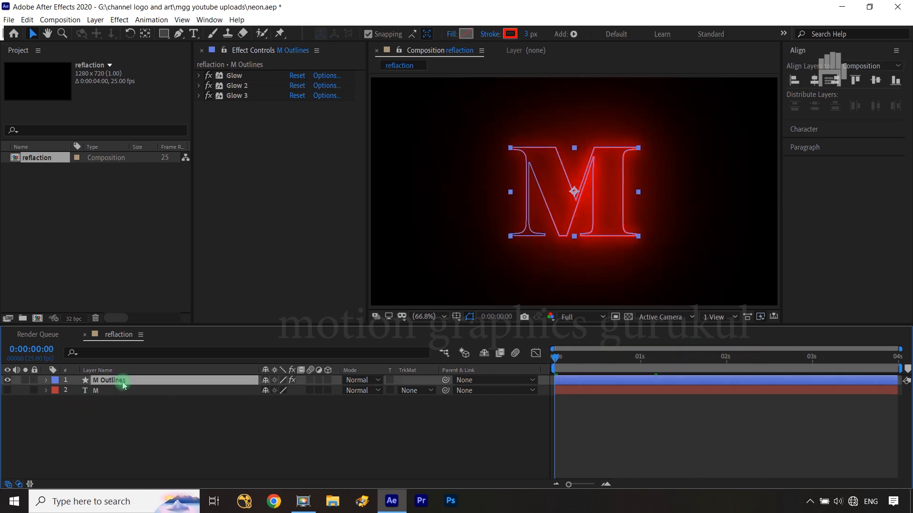
{"action": "key", "text": "ctrl+shift+c"}
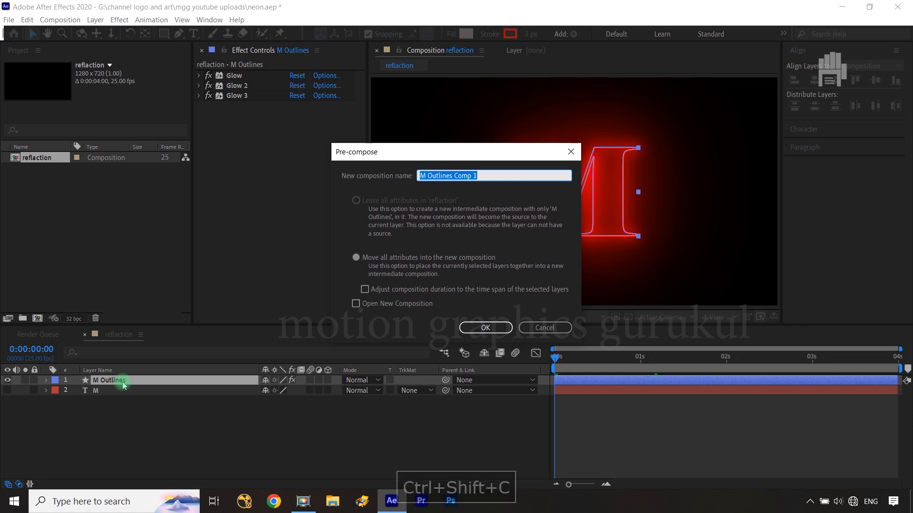
{"action": "type", "text": "main"}
{"action": "left_click", "coordinate": [485, 328]}
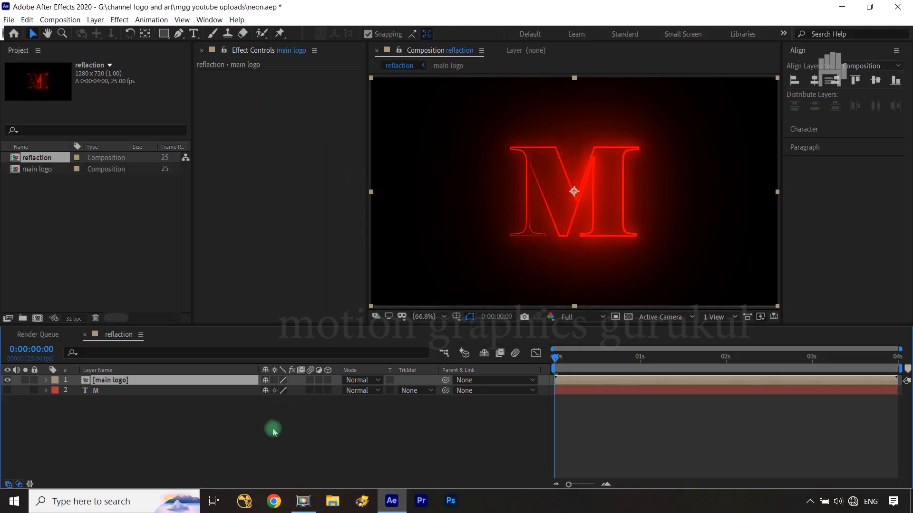
Duplicate the main logo layer in the reflaction composition
{"action": "left_click", "coordinate": [274, 430]}
{"action": "left_click", "coordinate": [153, 381]}
{"action": "key", "text": "ctrl+d"}
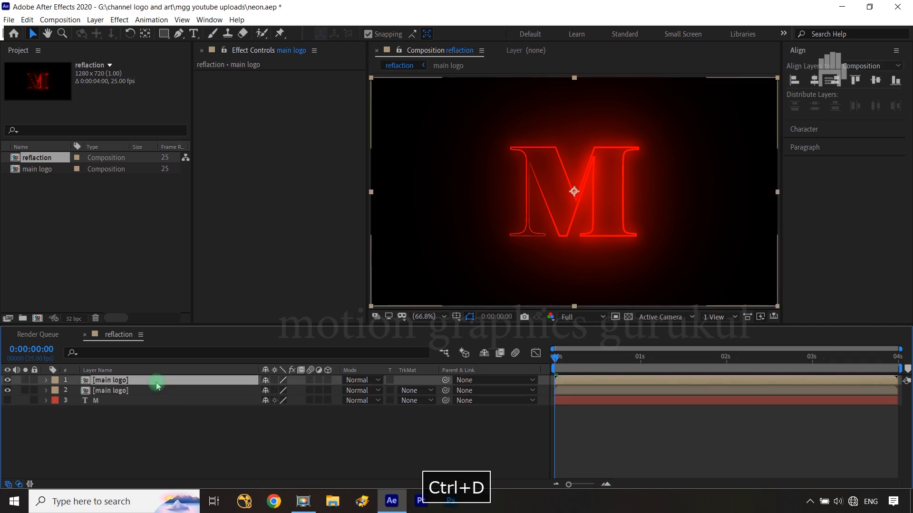
Rename the lower of the two main logo layers as "main logo reflction"
{"action": "left_click", "coordinate": [153, 394]}
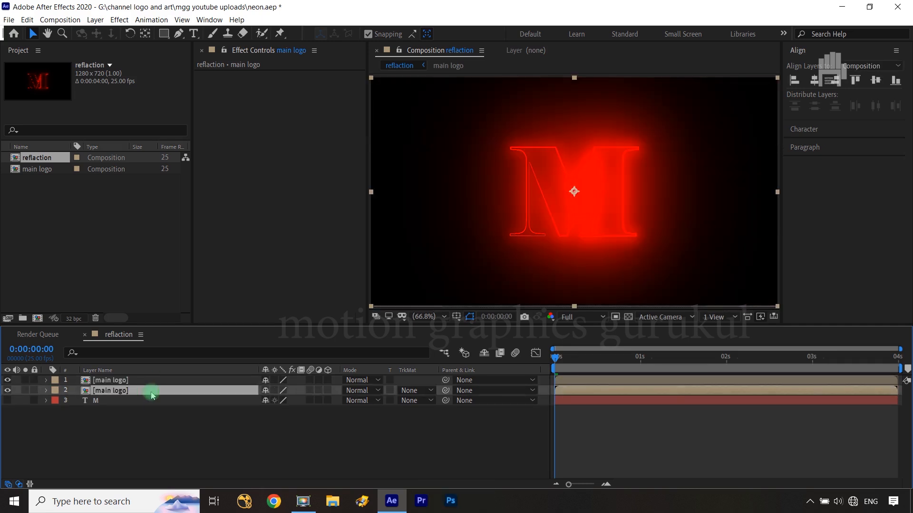
{"action": "key", "text": "Return"}
{"action": "key", "text": "Right"}
{"action": "type", "text": "r"}
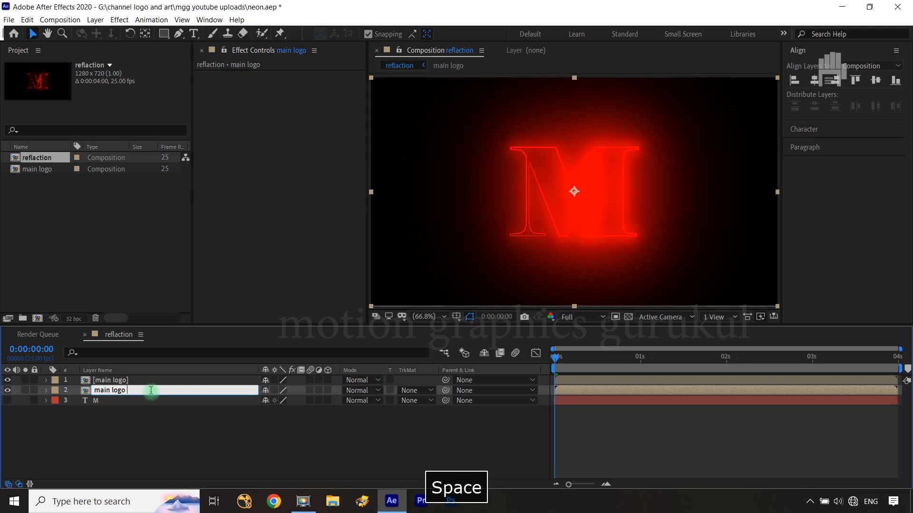
{"action": "type", "text": "efgl"}
{"action": "key", "text": "BackSpace"}
{"action": "key", "text": "BackSpace"}
{"action": "type", "text": "l"}
{"action": "type", "text": "esc"}
{"action": "key", "text": "BackSpace"}
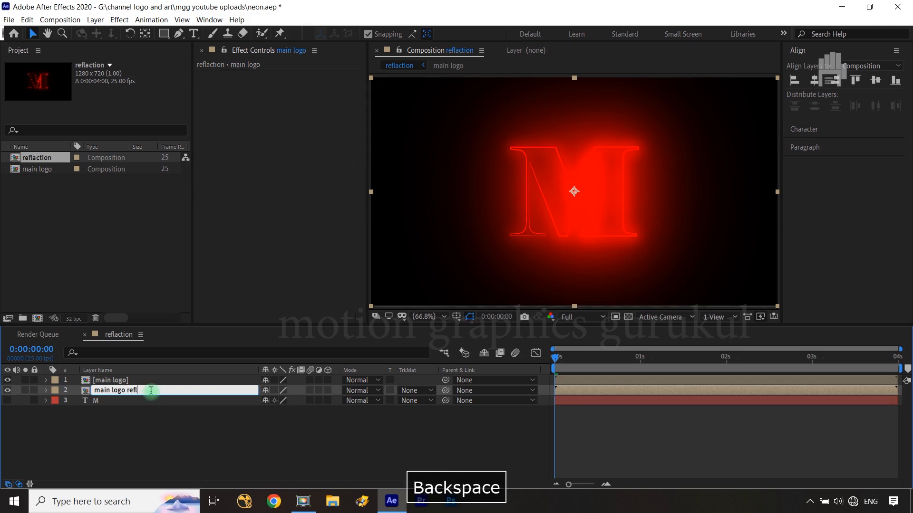
{"action": "type", "text": "ction"}
{"action": "left_click", "coordinate": [275, 435]}
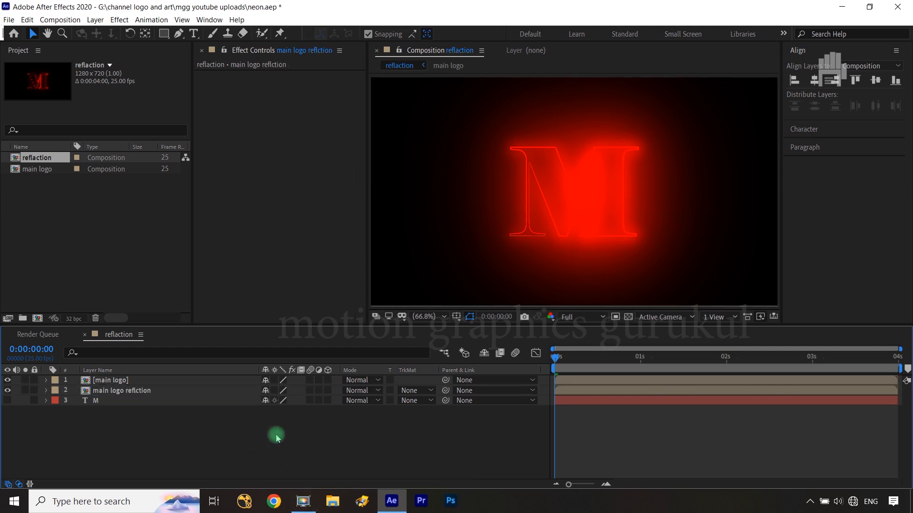
Make the main logo reflction layer 3D and set its X orientation to 180°
{"action": "left_click", "coordinate": [110, 391]}
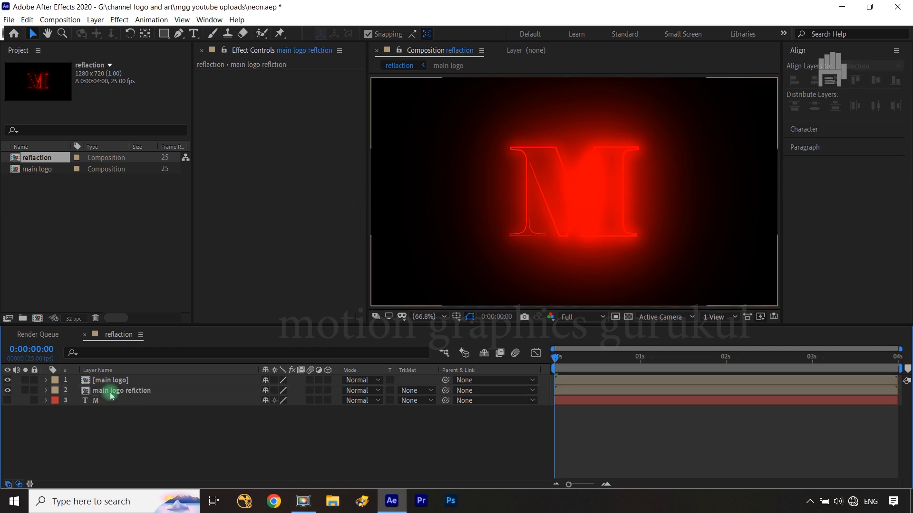
{"action": "left_click", "coordinate": [111, 395]}
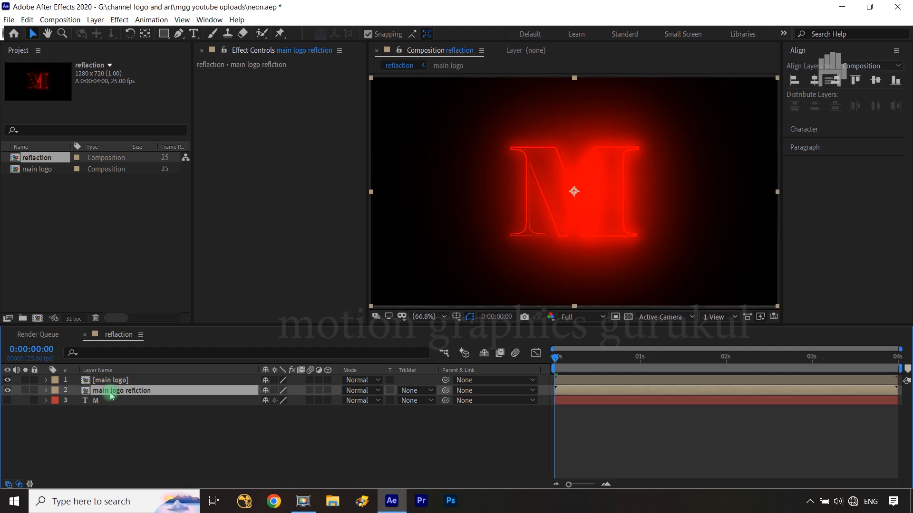
{"action": "left_click", "coordinate": [327, 390]}
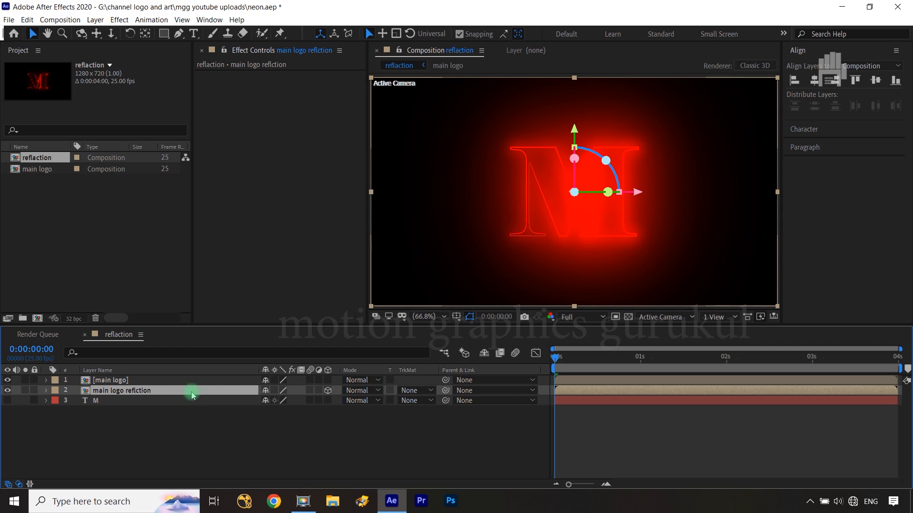
{"action": "key", "text": "r"}
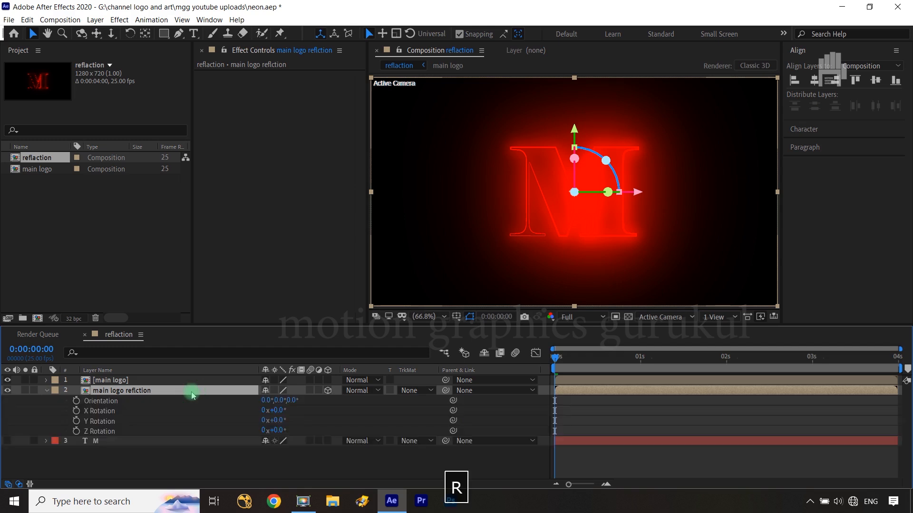
{"action": "left_click", "coordinate": [267, 400]}
{"action": "type", "text": "180"}
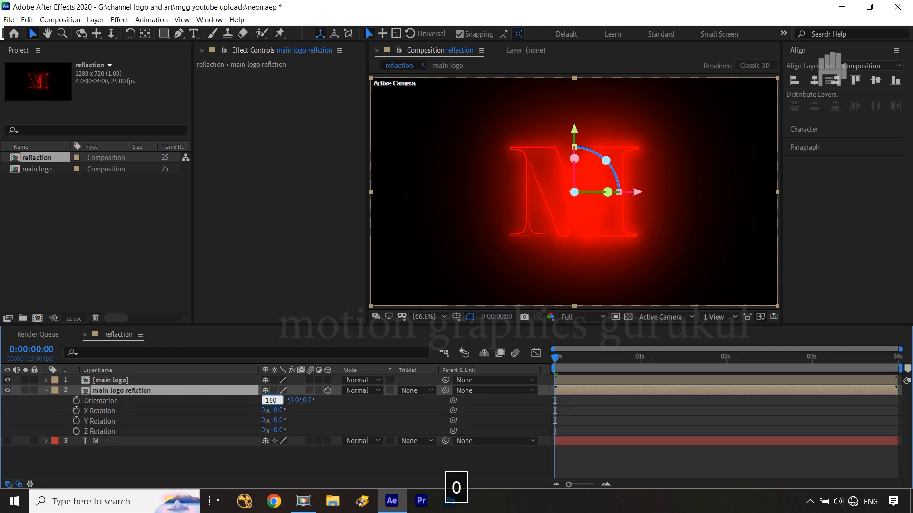
{"action": "left_click", "coordinate": [351, 415]}
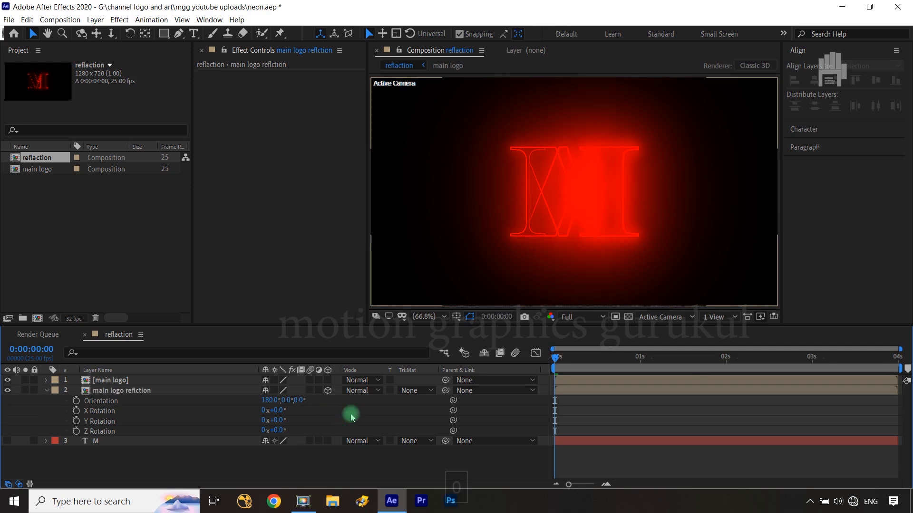
Move the flipped reflection layer straight down so its M sits just below the upright M
{"action": "left_click", "coordinate": [138, 392]}
{"action": "left_click_drag", "start_coordinate": [574, 253], "coordinate": [568, 352]}
{"action": "left_click", "coordinate": [387, 472]}
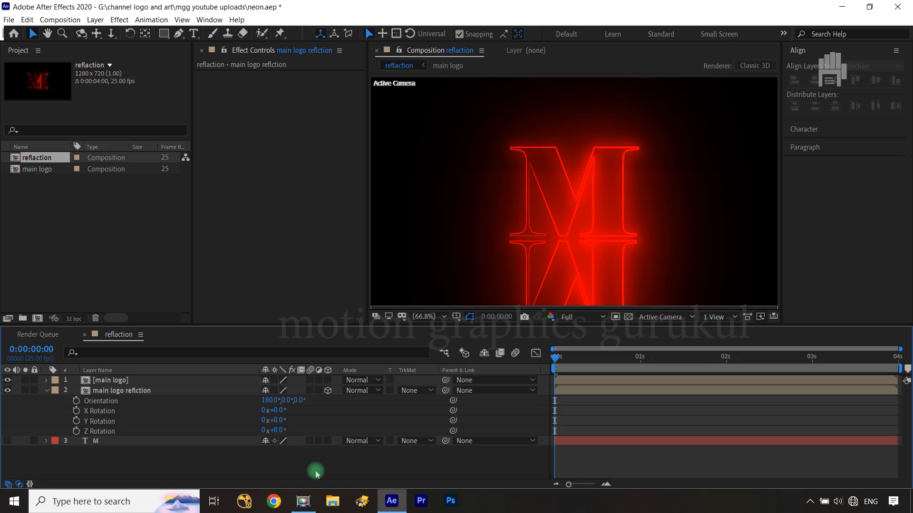
Disable the Glow effects on the M Outlines layer inside the main logo composition, and return to the reflaction composition
{"action": "double_click", "coordinate": [134, 390]}
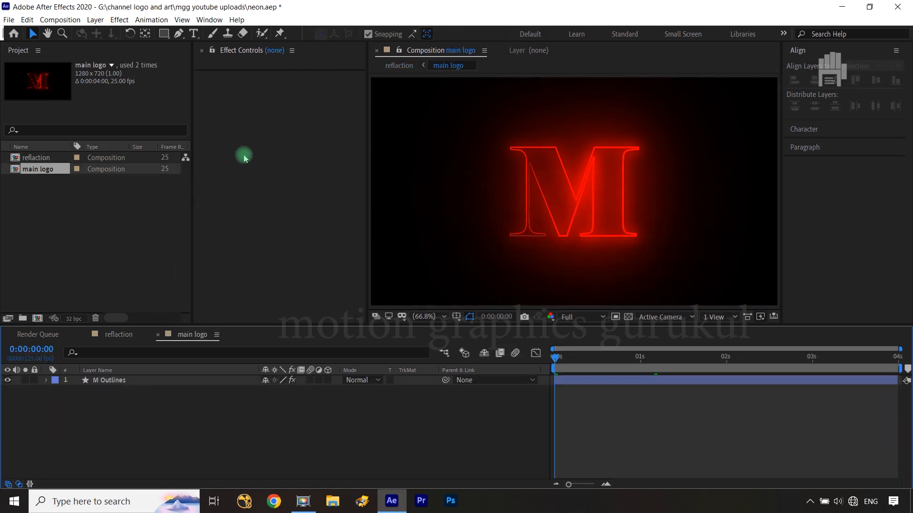
{"action": "left_click", "coordinate": [105, 381]}
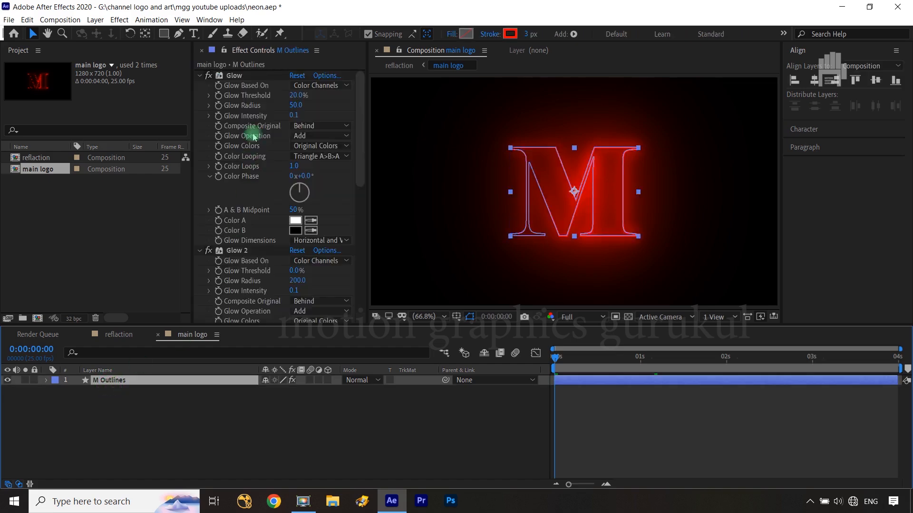
{"action": "left_click", "coordinate": [208, 76]}
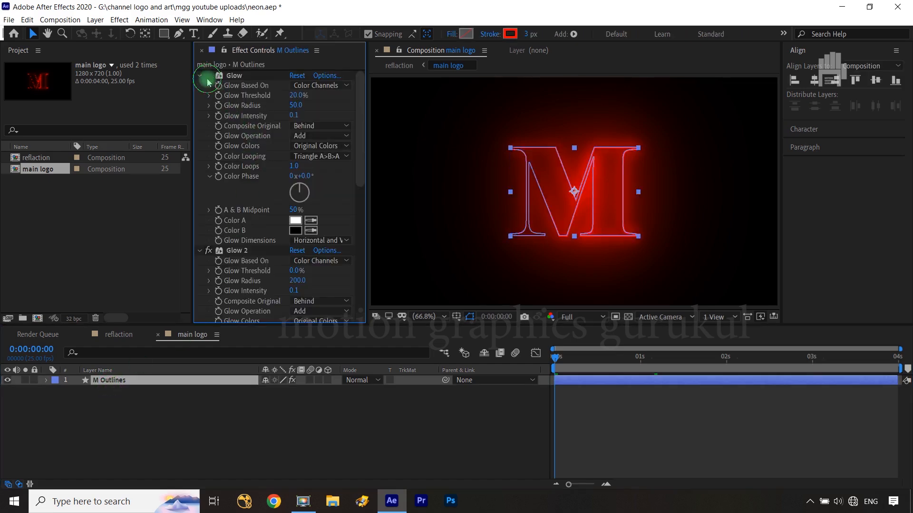
{"action": "left_click", "coordinate": [208, 250]}
{"action": "scroll", "coordinate": [210, 259], "scroll_direction": "down", "scroll_amount": 5}
{"action": "scroll", "coordinate": [215, 297], "scroll_direction": "down", "scroll_amount": 1}
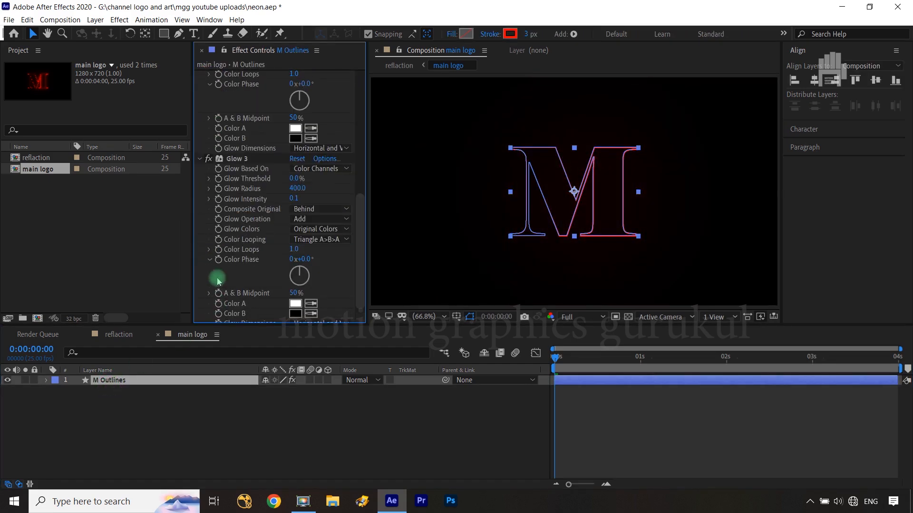
{"action": "left_click", "coordinate": [118, 335]}
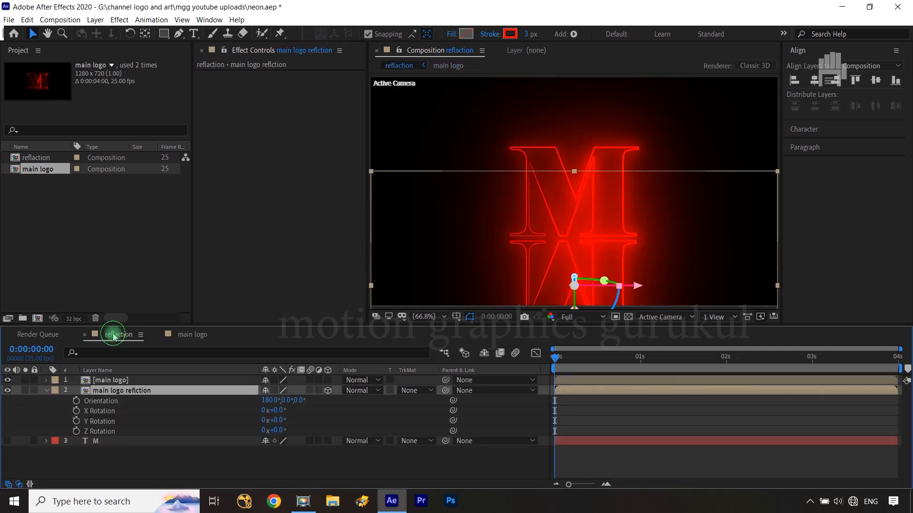
{"action": "left_click", "coordinate": [311, 464]}
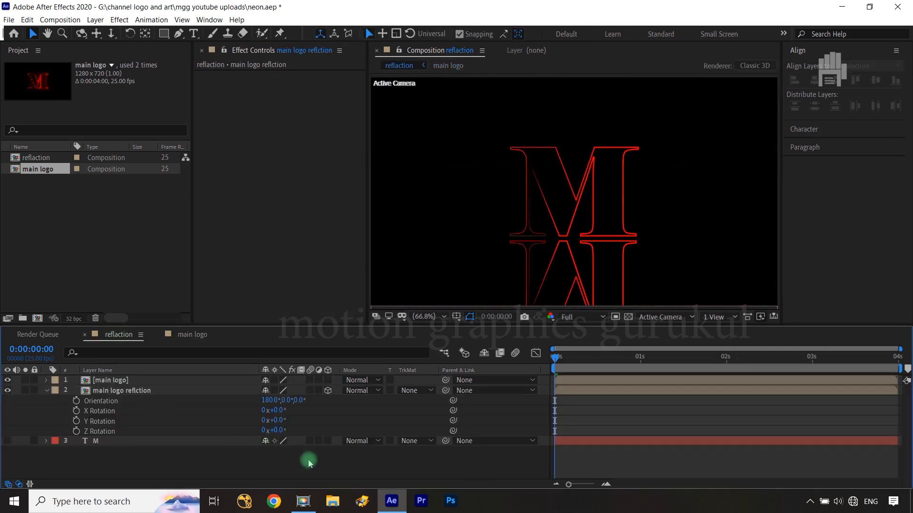
Collapse the reflection layer's properties and create a white 1280 x 720 px solid named "check"
{"action": "left_click", "coordinate": [46, 391]}
{"action": "key", "text": "ctrl+y"}
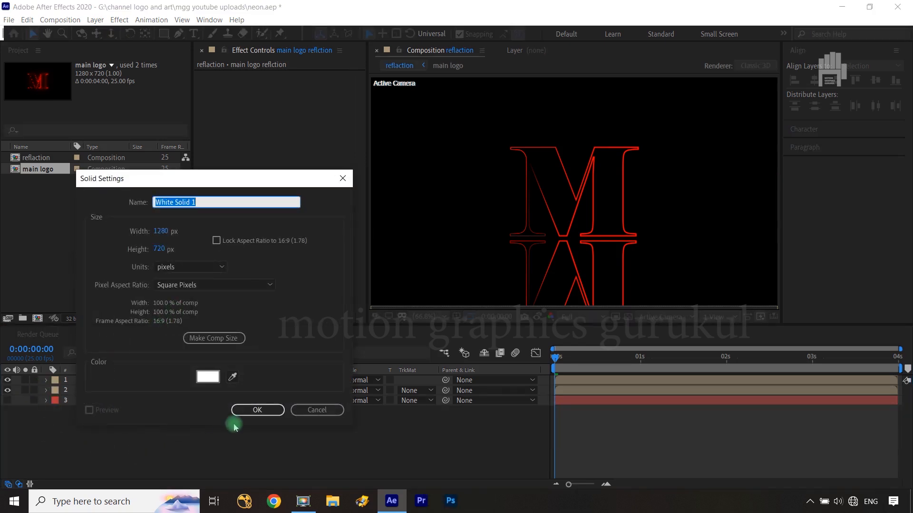
{"action": "type", "text": "c"}
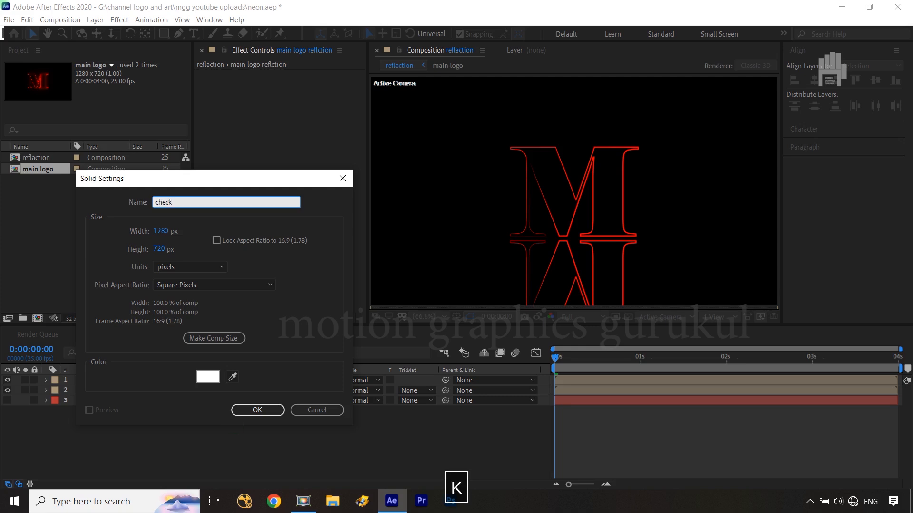
{"action": "type", "text": "heck"}
{"action": "left_click", "coordinate": [257, 409]}
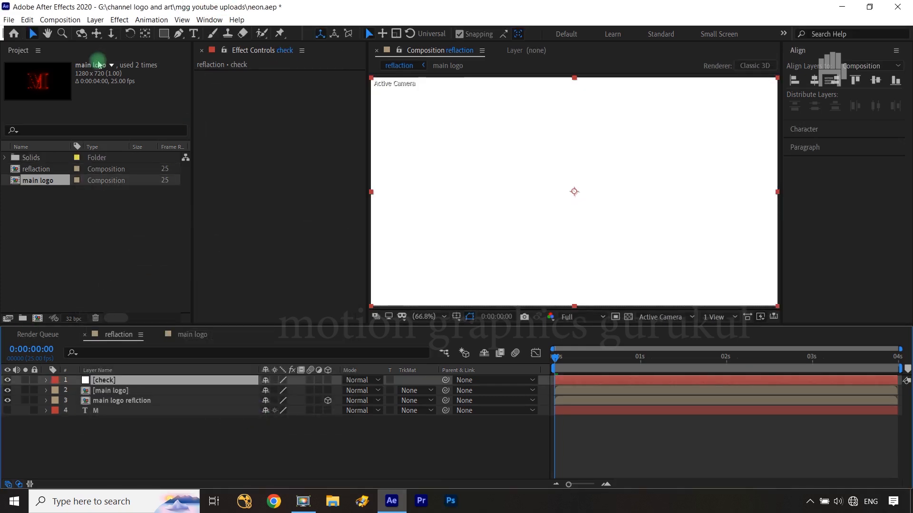
Apply the Checkerboard effect to the check solid and set its width to 48
{"action": "left_click", "coordinate": [119, 19]}
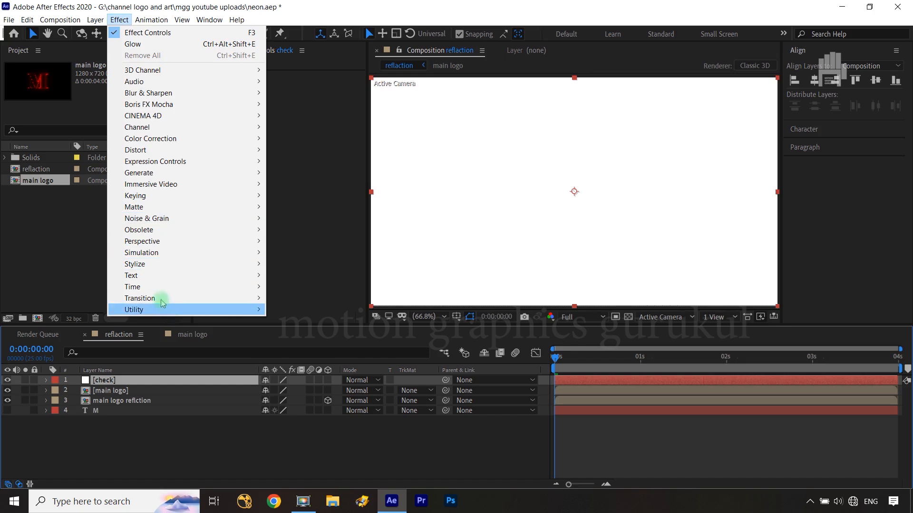
{"action": "mouse_move", "coordinate": [188, 298]}
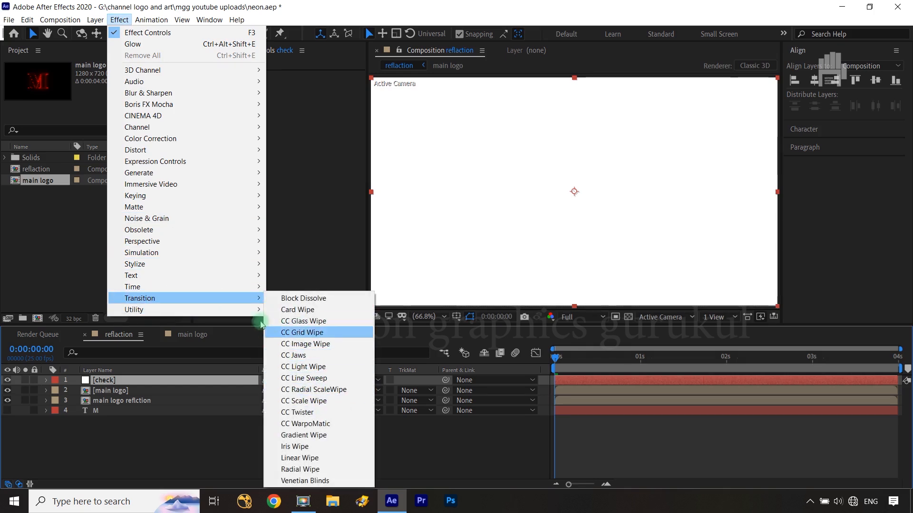
{"action": "mouse_move", "coordinate": [181, 172]}
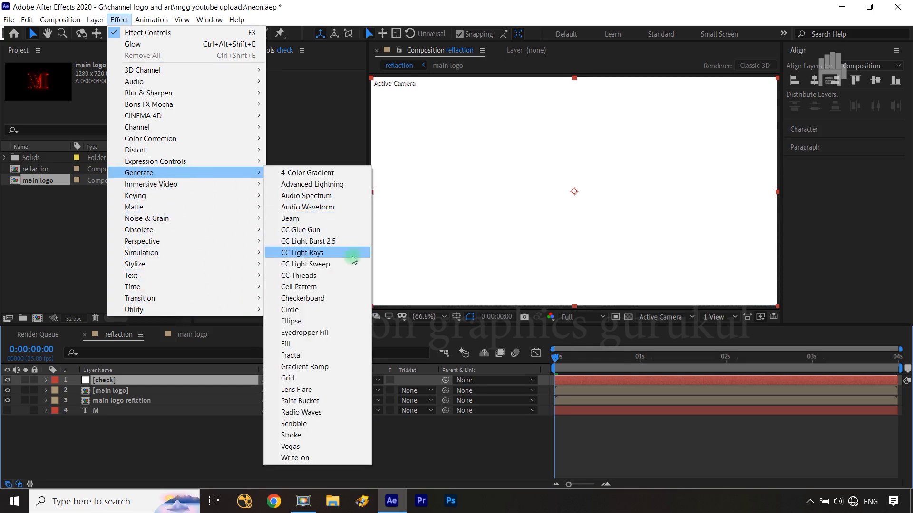
{"action": "left_click", "coordinate": [334, 299]}
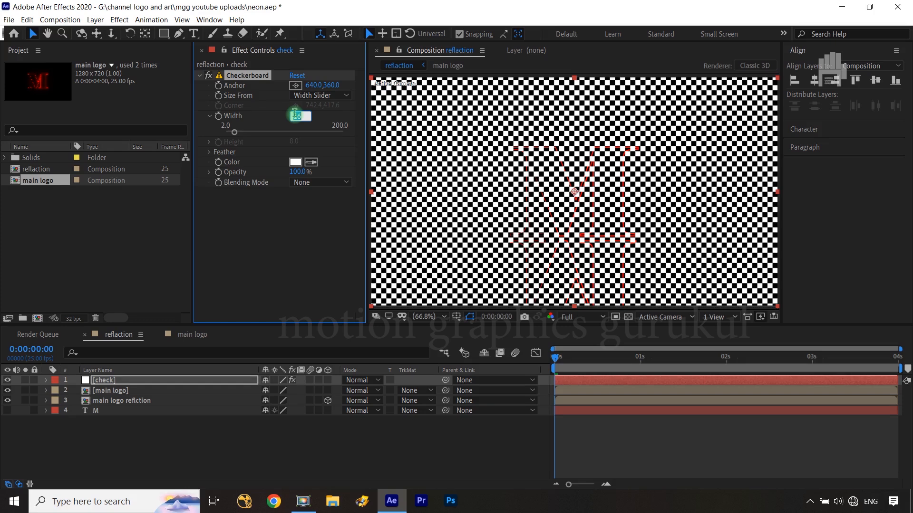
{"action": "type", "text": "46"}
{"action": "key", "text": "Return"}
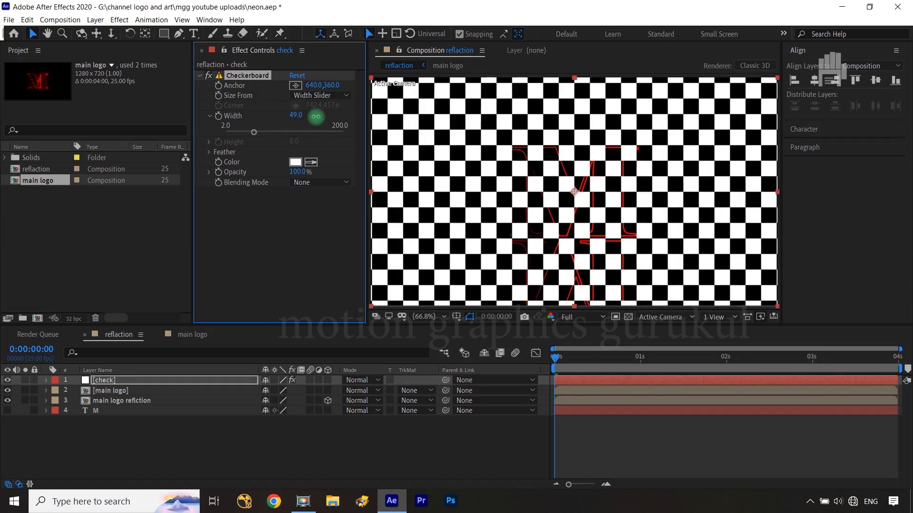
{"action": "left_click_drag", "start_coordinate": [313, 116], "coordinate": [314, 116]}
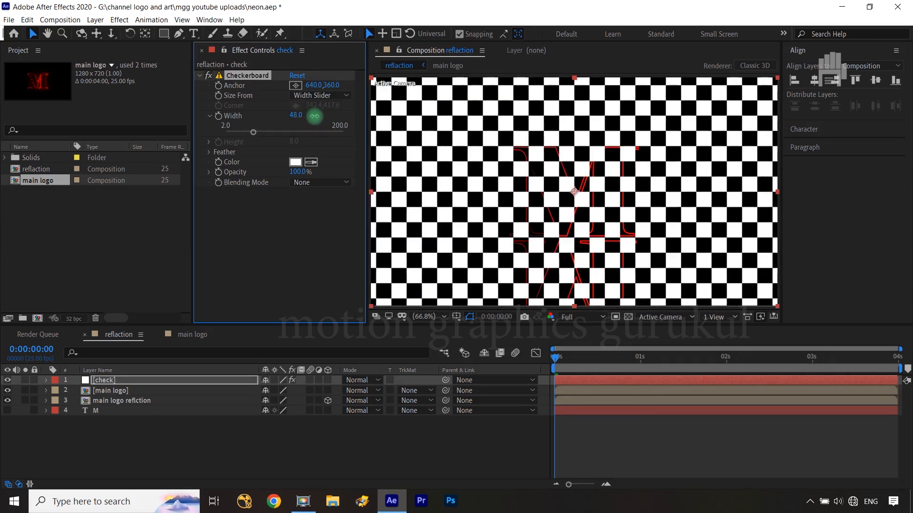
{"action": "left_click", "coordinate": [229, 451]}
Create a 1280 x 720 px solid with the dark gray color 101010 above the check layer
{"action": "left_click", "coordinate": [131, 380]}
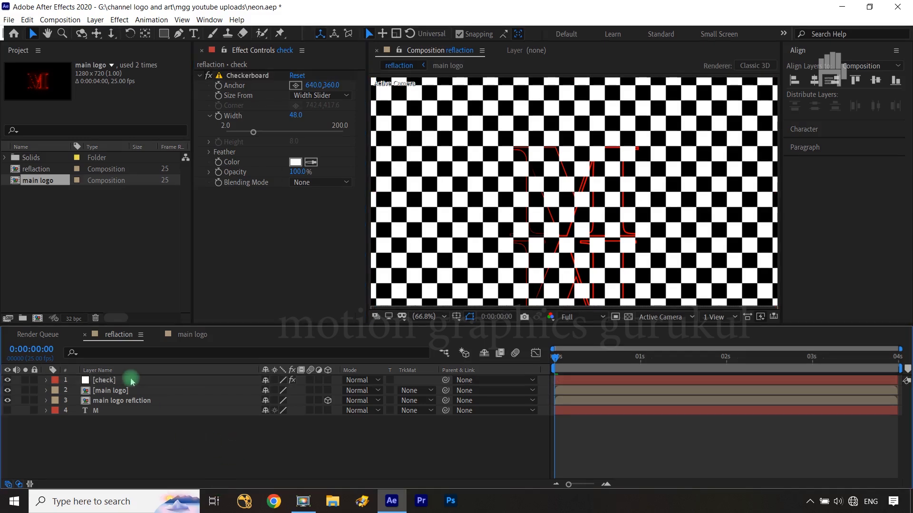
{"action": "left_click", "coordinate": [193, 451]}
{"action": "key", "text": "ctrl+y"}
{"action": "left_click", "coordinate": [208, 377]}
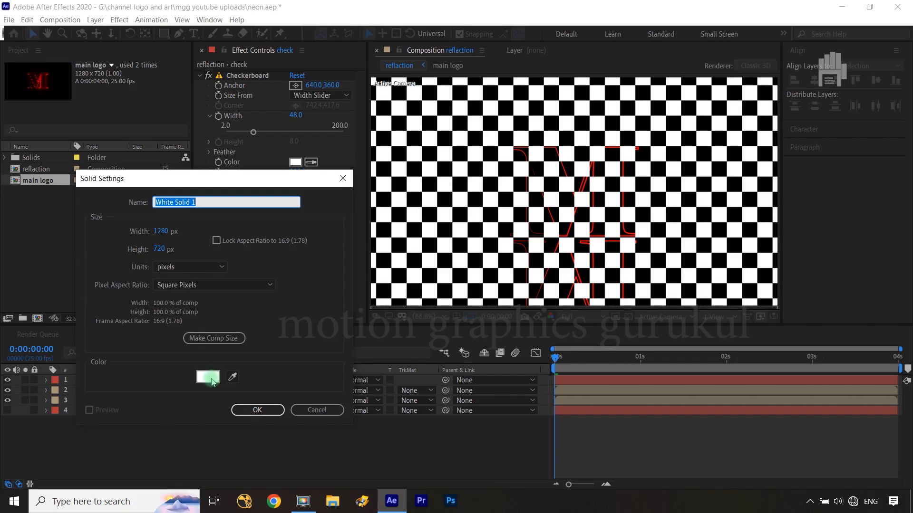
{"action": "left_click_drag", "start_coordinate": [126, 320], "coordinate": [35, 373]}
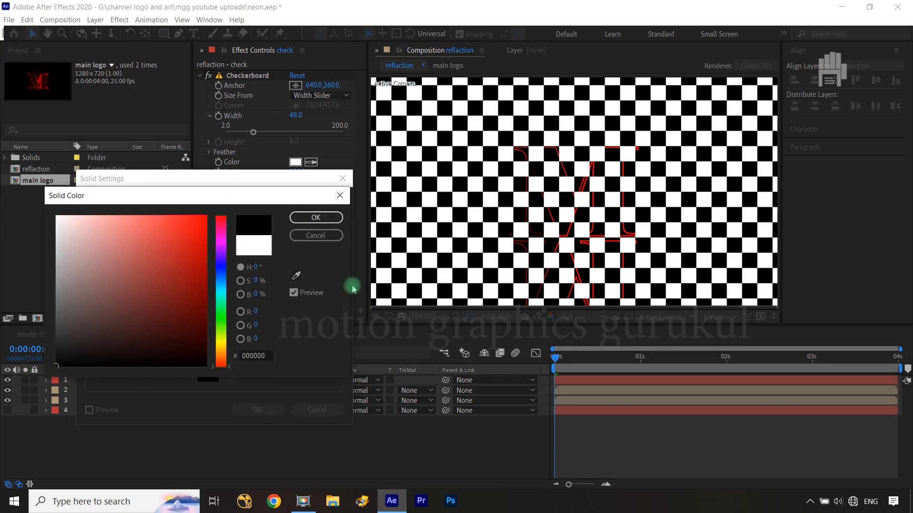
{"action": "mouse_move", "coordinate": [62, 344]}
{"action": "left_mouse_down"}
{"action": "mouse_move", "coordinate": [71, 348]}
{"action": "mouse_move", "coordinate": [45, 357]}
{"action": "left_mouse_up"}
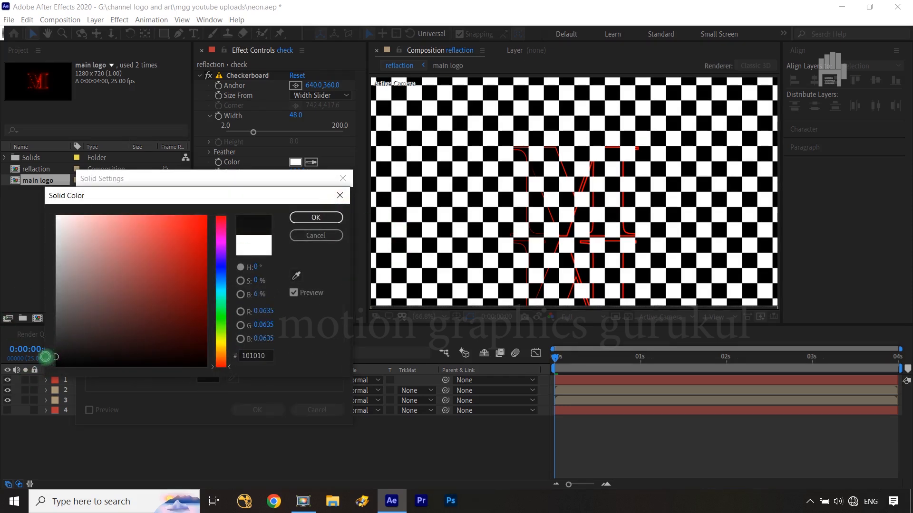
{"action": "left_click", "coordinate": [316, 218]}
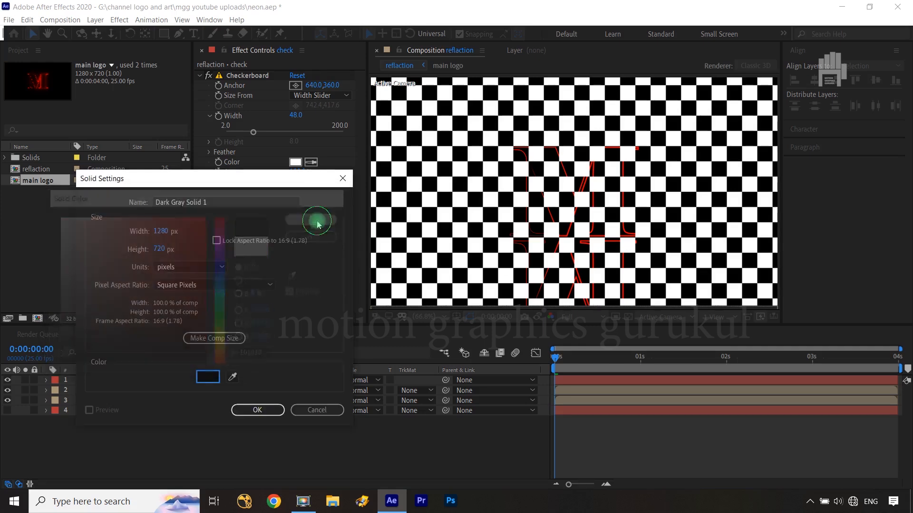
{"action": "left_click", "coordinate": [246, 410]}
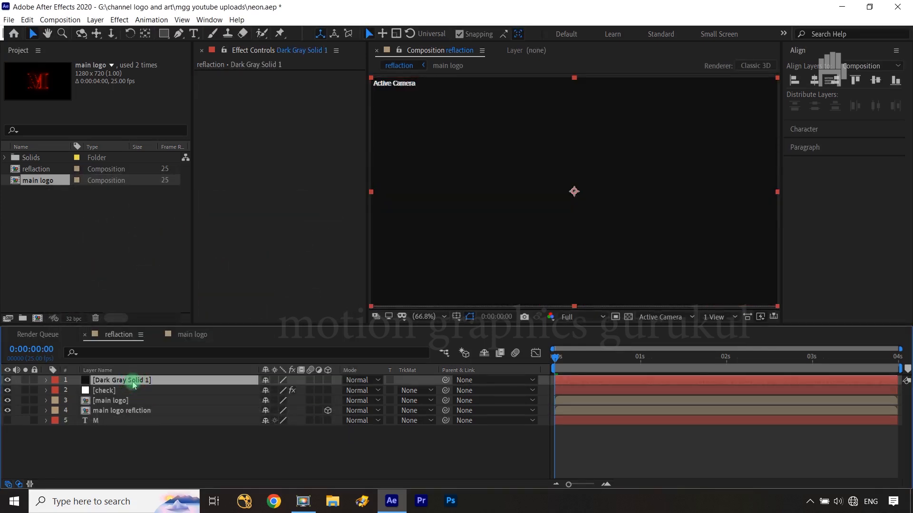
Rename the dark gray solid layer as "fractal", and switch the layer list to source names
{"action": "key", "text": "Return"}
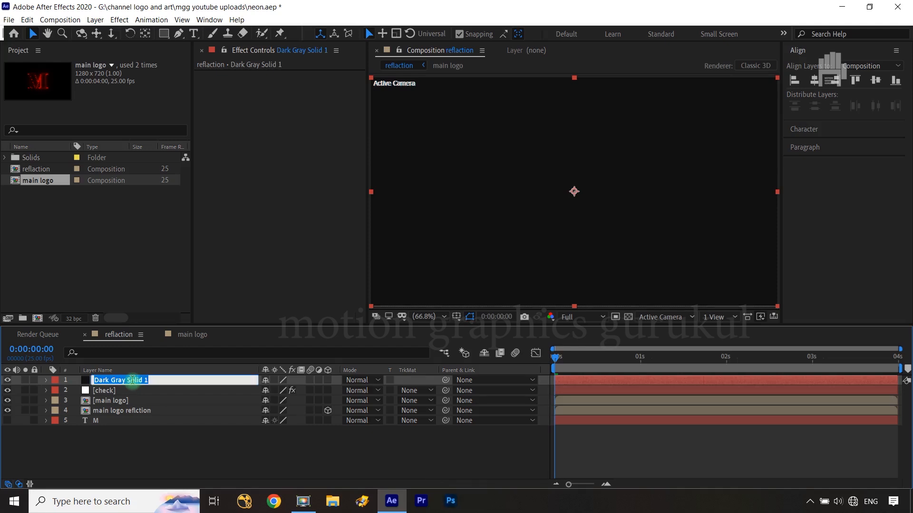
{"action": "type", "text": "fractal"}
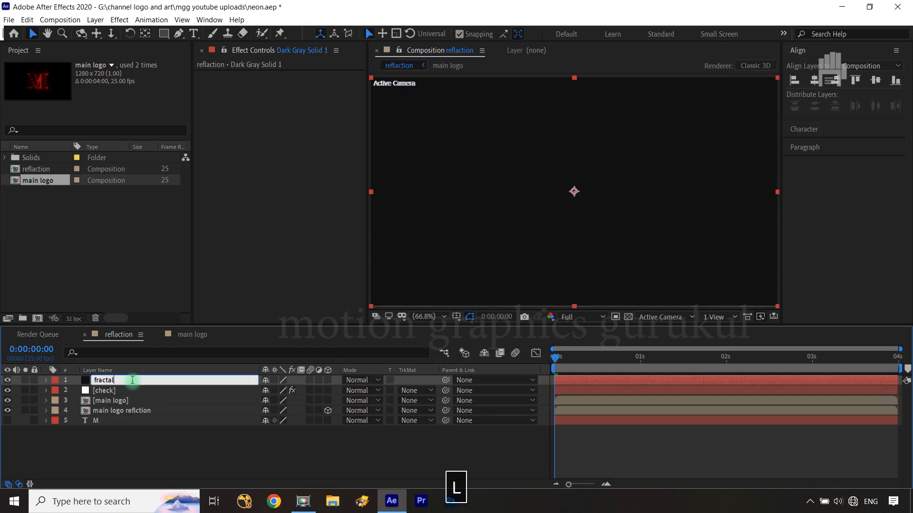
{"action": "left_click", "coordinate": [149, 437]}
{"action": "left_click", "coordinate": [114, 371]}
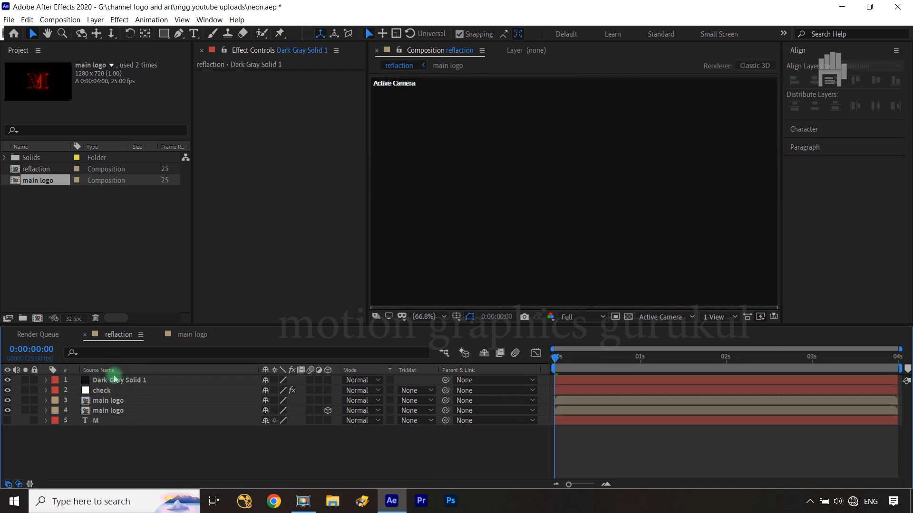
Rename the dark gray solid layer above the check layer as "frackta"
{"action": "left_click", "coordinate": [115, 380]}
{"action": "key", "text": "Return"}
{"action": "type", "text": "frackta"}
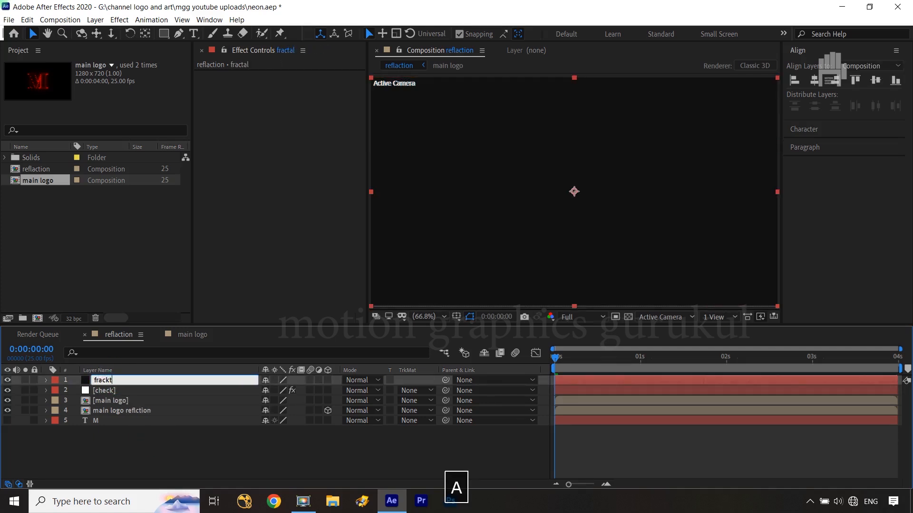
{"action": "key", "text": "Return"}
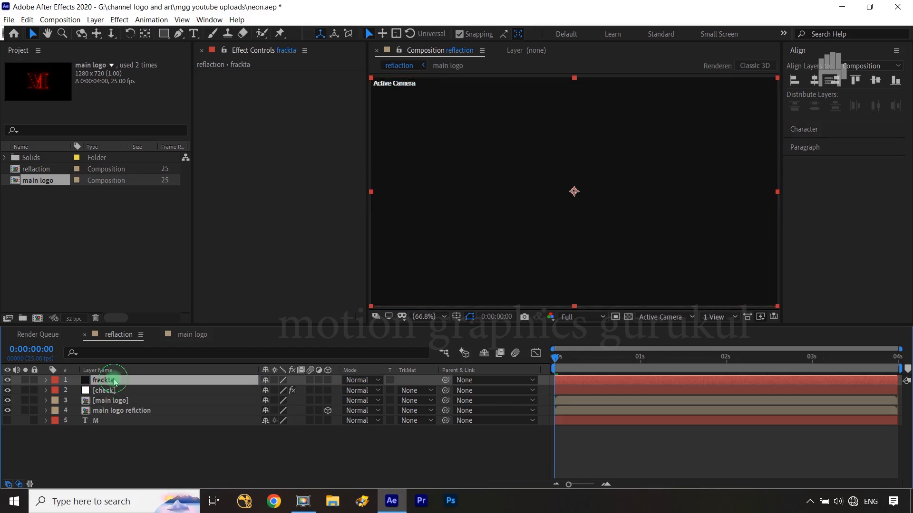
Apply Fractal Noise to the frackta layer and set its contrast to 358 and brightness to -45
{"action": "left_click", "coordinate": [124, 20]}
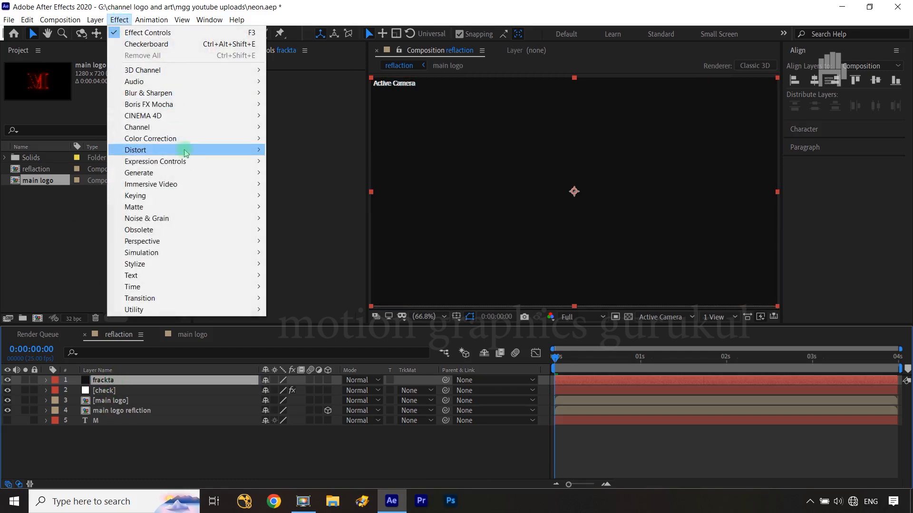
{"action": "mouse_move", "coordinate": [163, 221]}
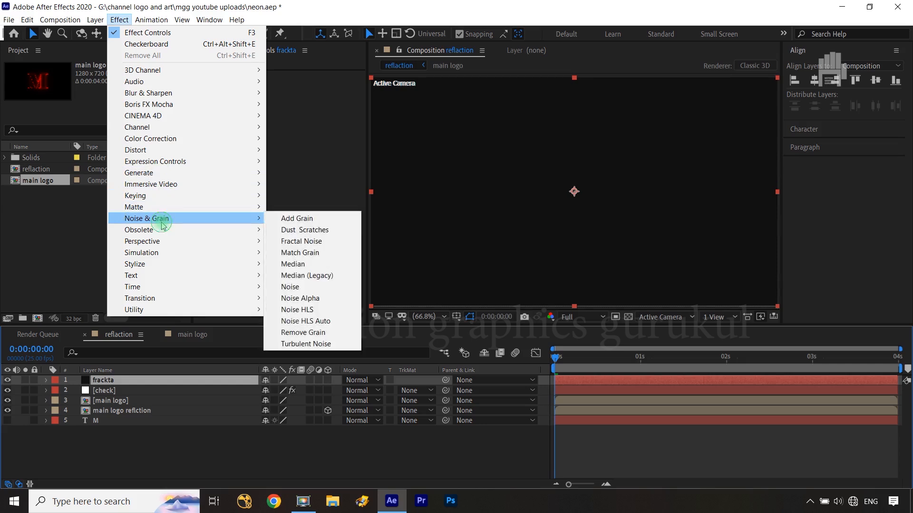
{"action": "left_click", "coordinate": [328, 245]}
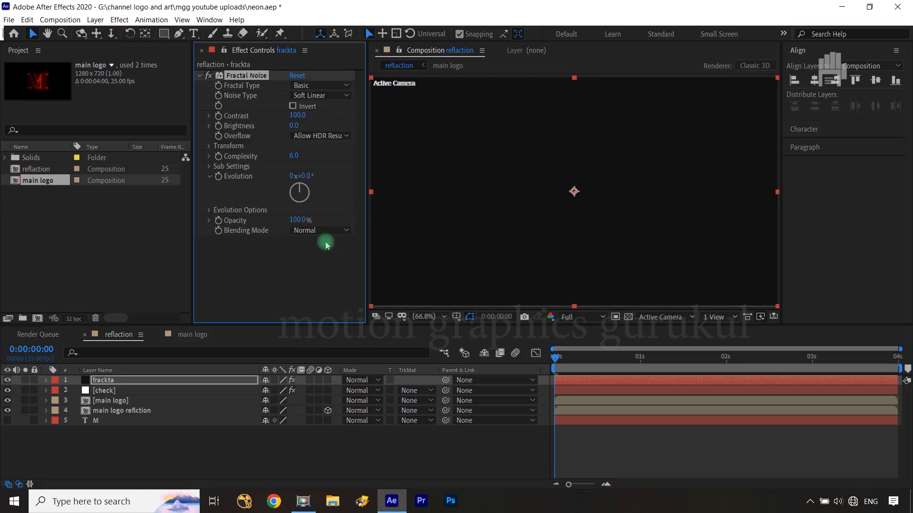
{"action": "left_click_drag", "start_coordinate": [301, 114], "coordinate": [377, 116]}
{"action": "left_click_drag", "start_coordinate": [448, 117], "coordinate": [265, 127]}
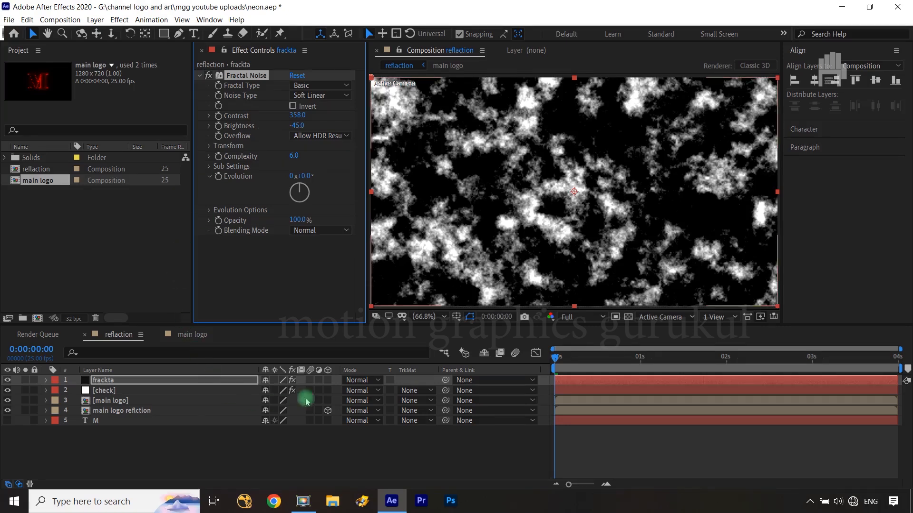
Set the frackta layer's blending mode to Add so its noise combines with the checkerboard
{"action": "left_click", "coordinate": [160, 382]}
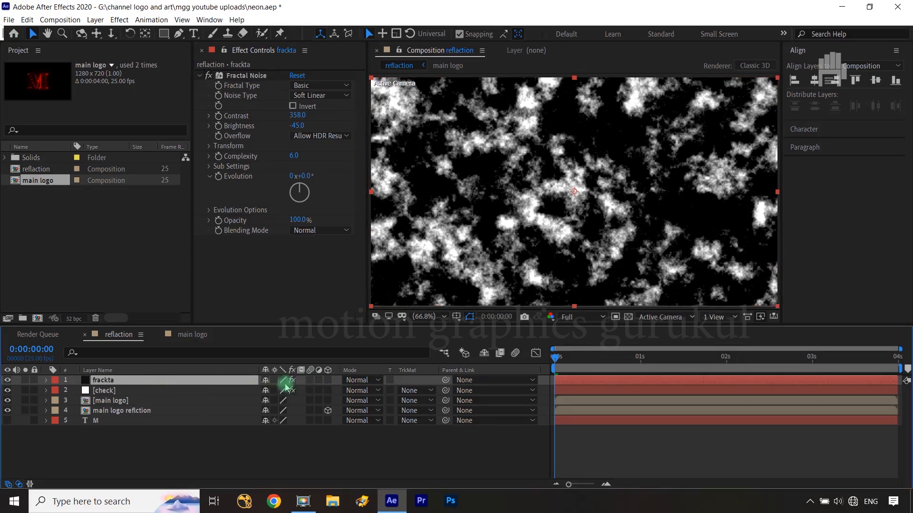
{"action": "left_click", "coordinate": [364, 380]}
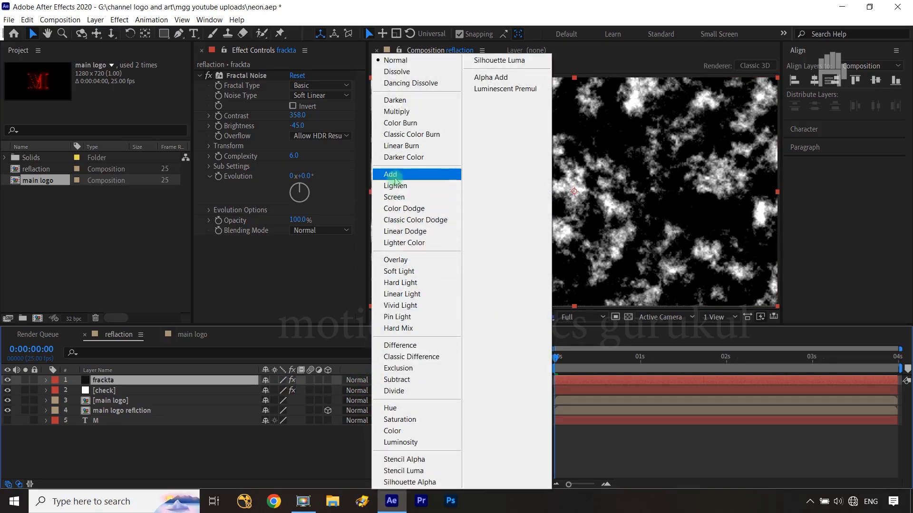
{"action": "left_click", "coordinate": [395, 177]}
{"action": "left_click", "coordinate": [433, 466]}
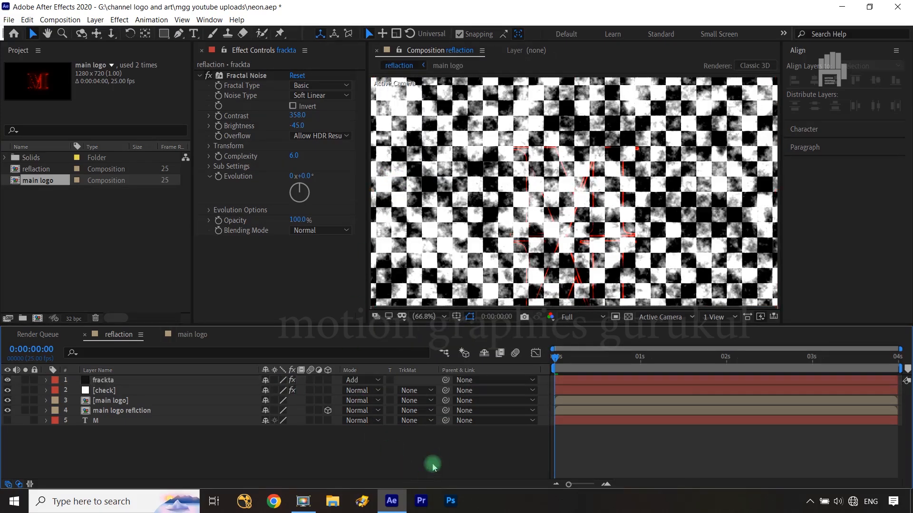
Pre-compose the check and frackta layers into a new composition named "textured", moving all attributes
{"action": "left_click", "coordinate": [103, 390]}
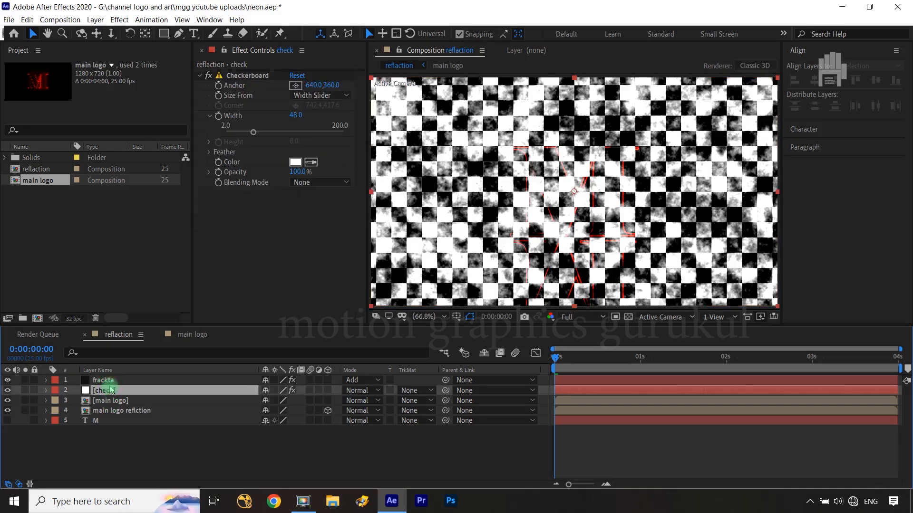
{"action": "left_click", "coordinate": [109, 381], "text": "ctrl"}
{"action": "key", "text": "ctrl+shift+c"}
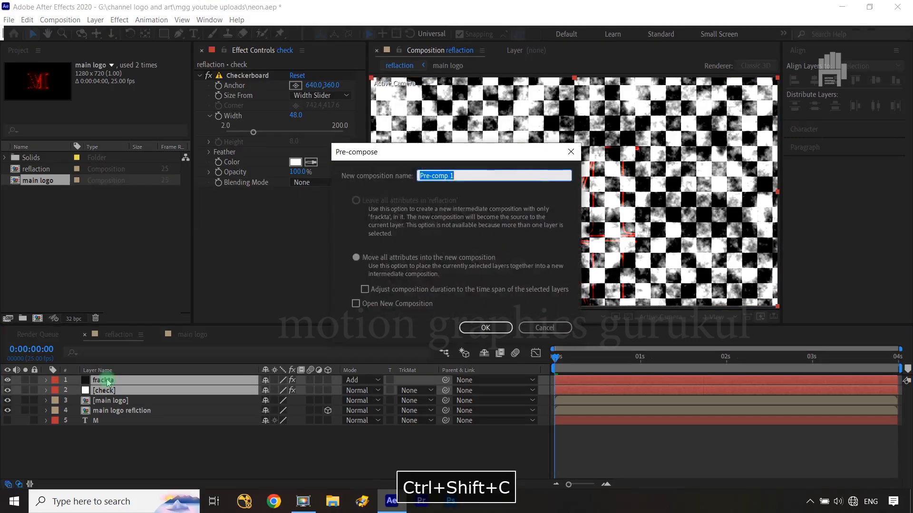
{"action": "type", "text": "textured"}
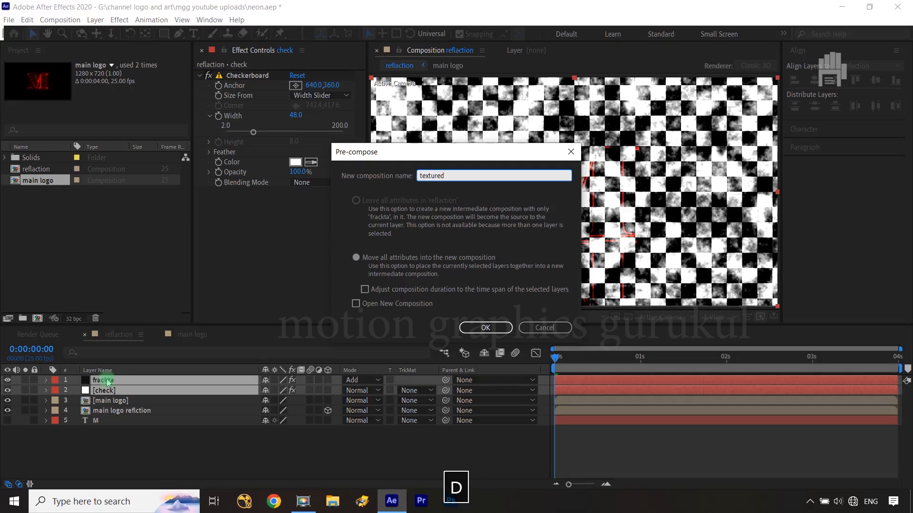
{"action": "left_click", "coordinate": [485, 328]}
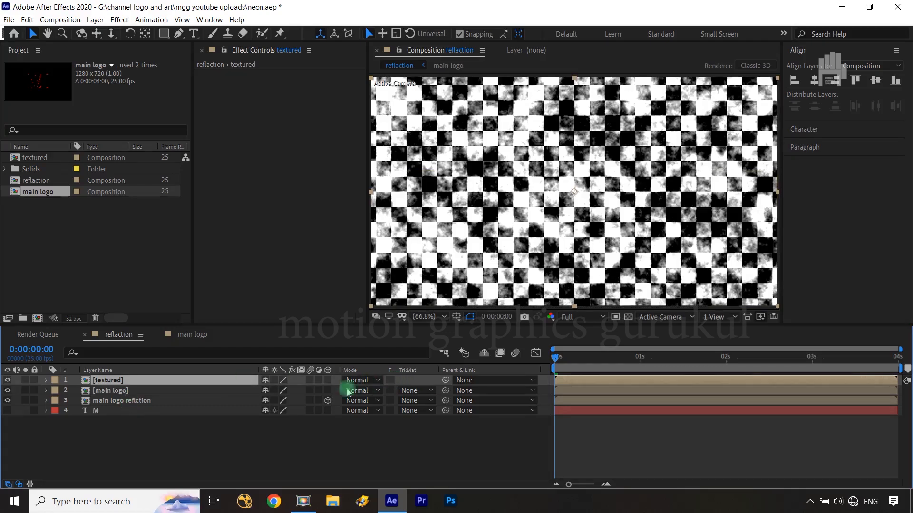
Make the textured layer 3D, set its X orientation to 285°, and lower it to form a floor beneath the M
{"action": "left_click", "coordinate": [328, 381]}
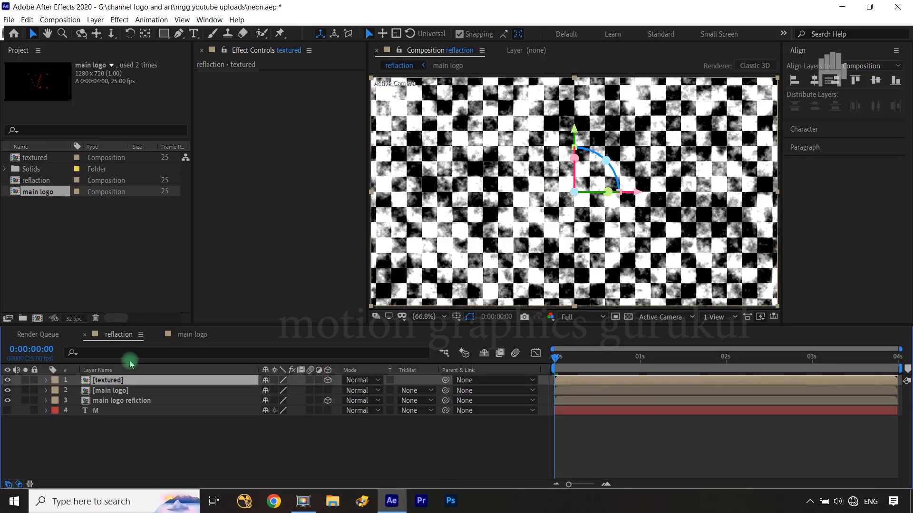
{"action": "key", "text": "r"}
{"action": "left_click_drag", "start_coordinate": [268, 393], "coordinate": [222, 389]}
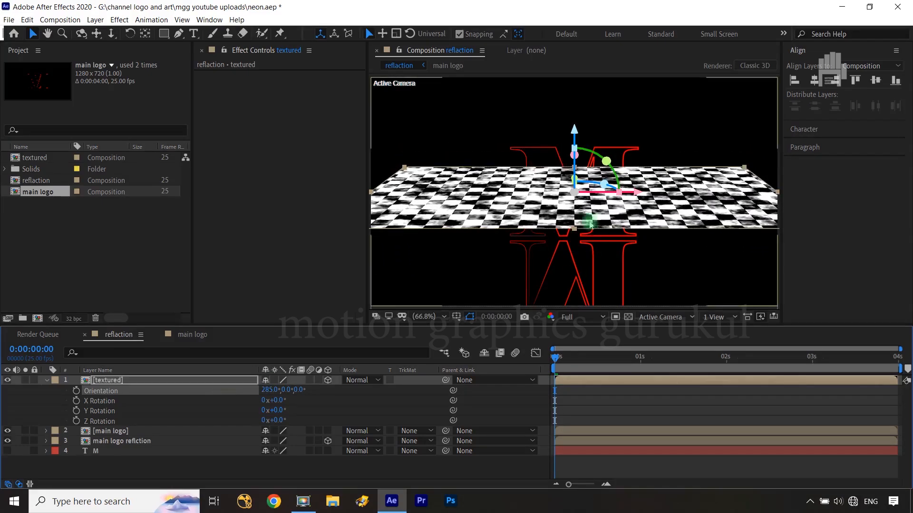
{"action": "left_click_drag", "start_coordinate": [573, 128], "coordinate": [555, 222]}
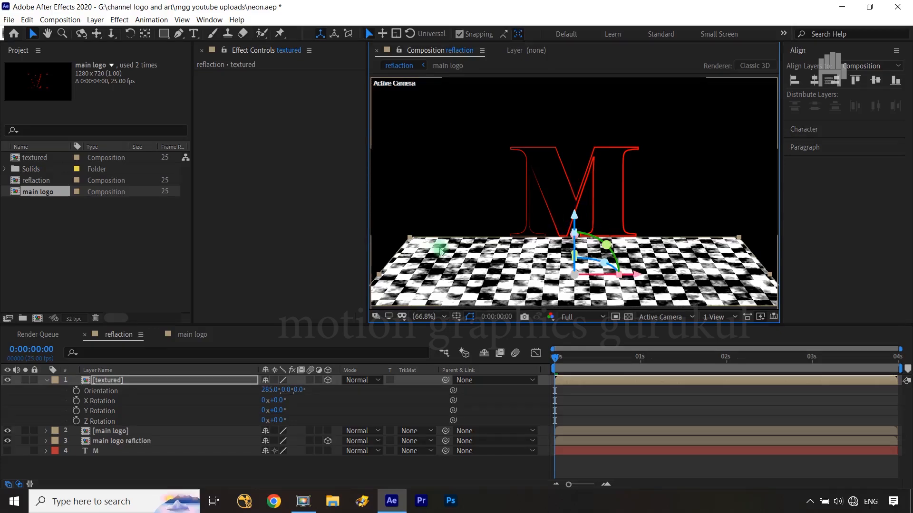
Apply Motion Tile to the textured layer and set its output width to 770 and output height to 180
{"action": "left_click", "coordinate": [134, 383]}
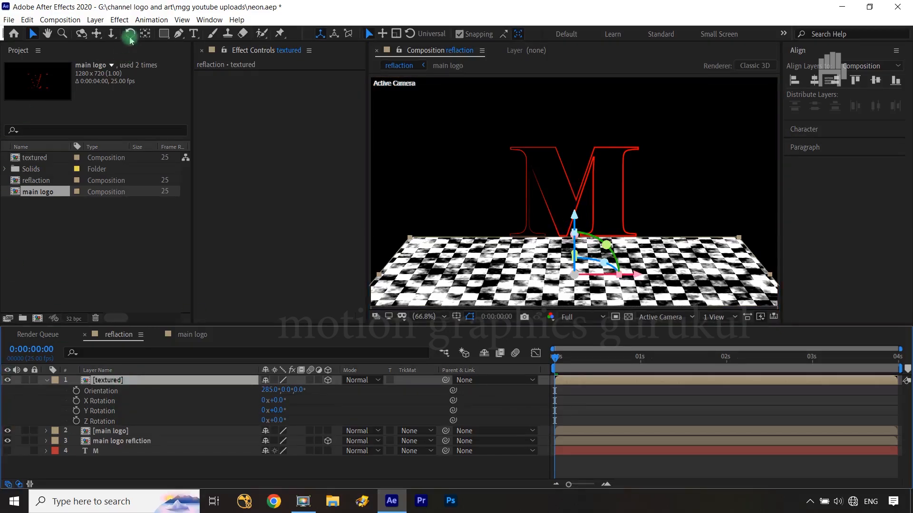
{"action": "left_click", "coordinate": [120, 20]}
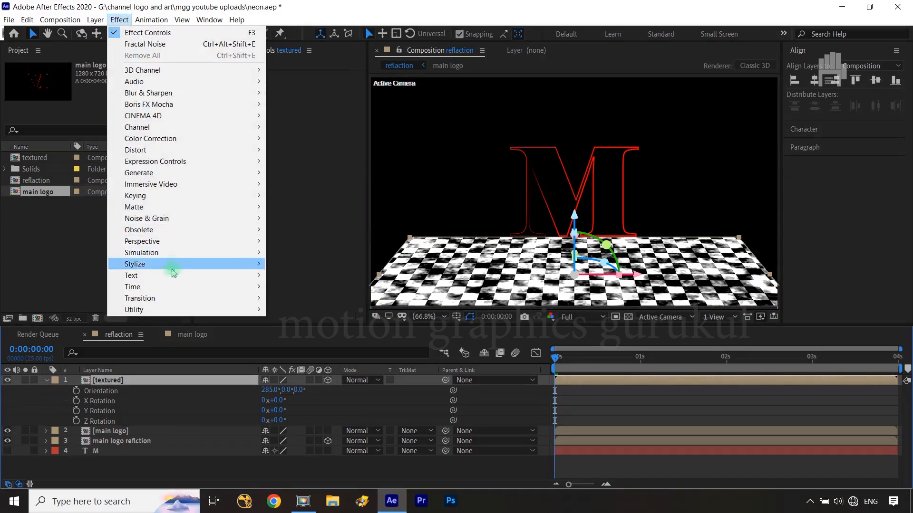
{"action": "mouse_move", "coordinate": [170, 302]}
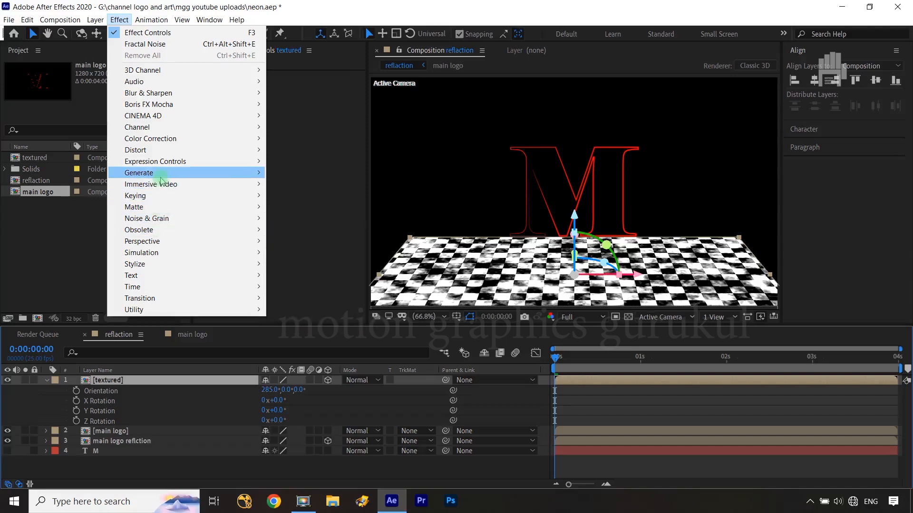
{"action": "mouse_move", "coordinate": [160, 173]}
{"action": "mouse_move", "coordinate": [144, 151]}
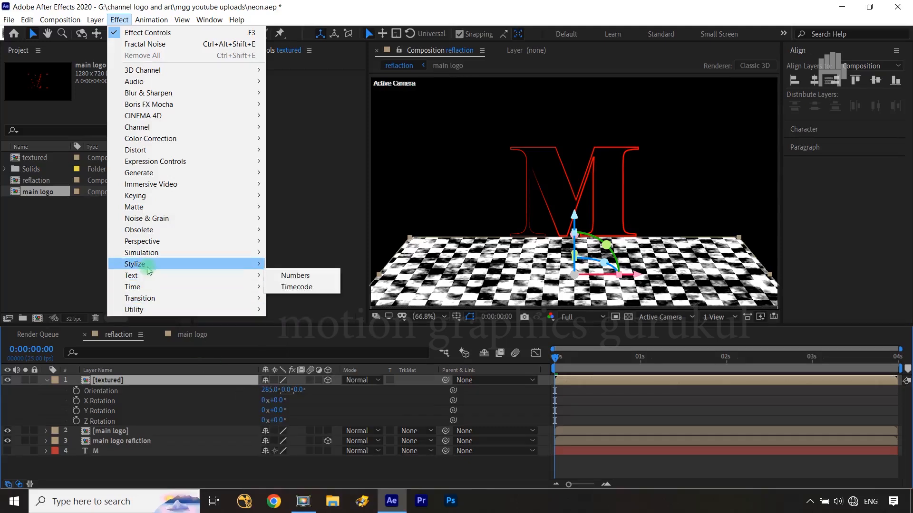
{"action": "mouse_move", "coordinate": [149, 269]}
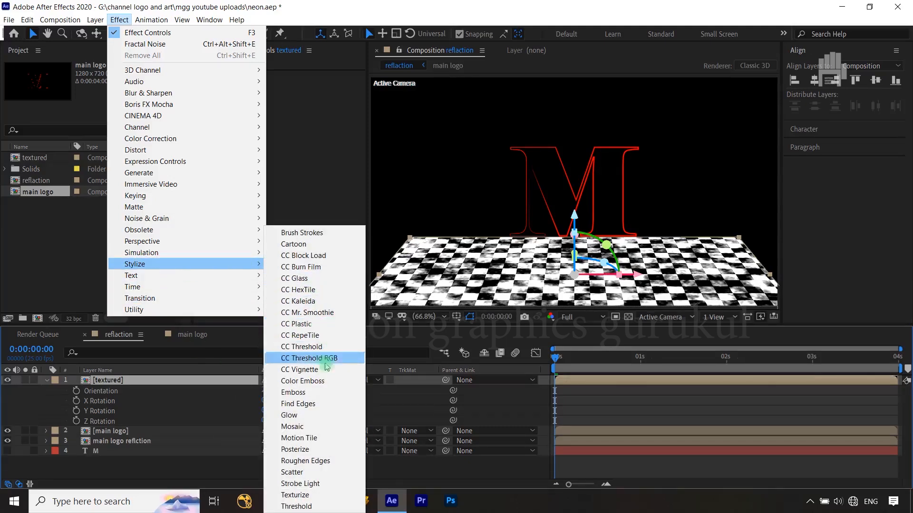
{"action": "left_click", "coordinate": [315, 438]}
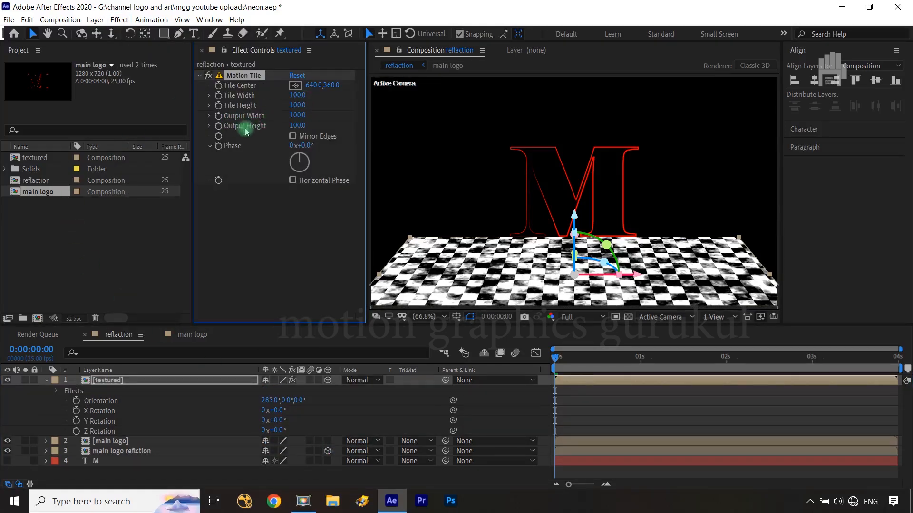
{"action": "left_click_drag", "start_coordinate": [299, 115], "coordinate": [332, 117]}
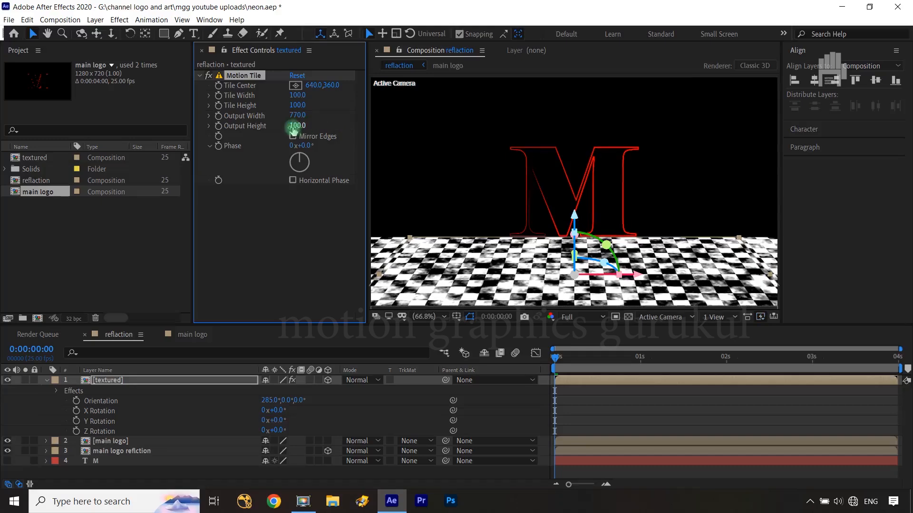
{"action": "mouse_move", "coordinate": [311, 125]}
{"action": "left_mouse_down"}
{"action": "mouse_move", "coordinate": [340, 119]}
{"action": "mouse_move", "coordinate": [294, 125]}
{"action": "left_mouse_up"}
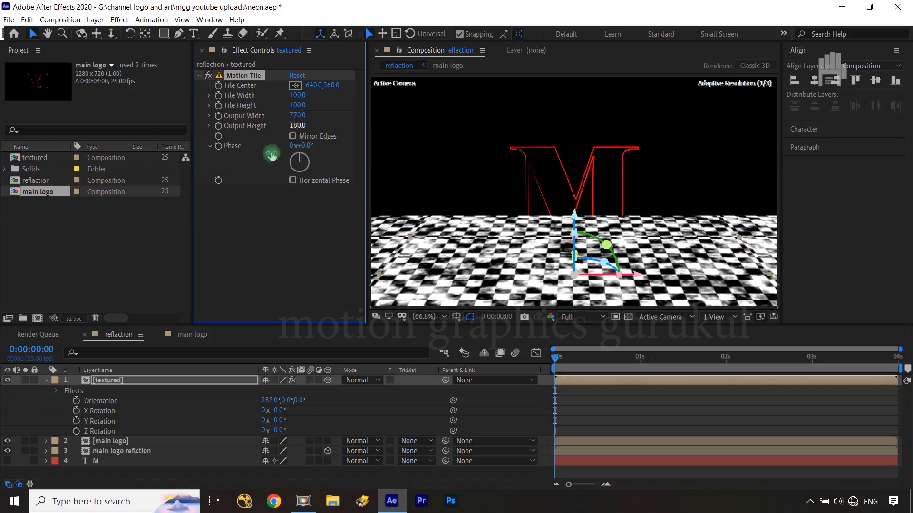
Collapse the textured layer's properties and hide the layer
{"action": "left_click", "coordinate": [46, 380]}
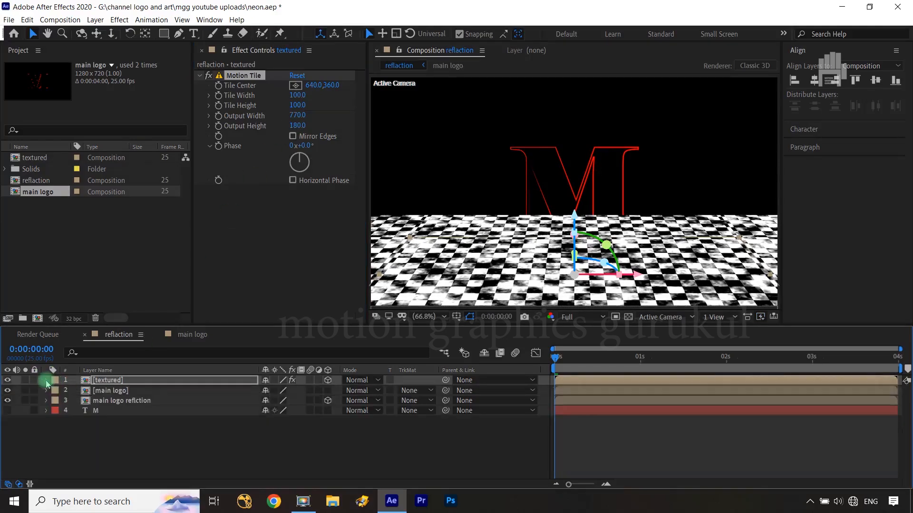
{"action": "left_click", "coordinate": [7, 380]}
{"action": "left_click", "coordinate": [149, 440]}
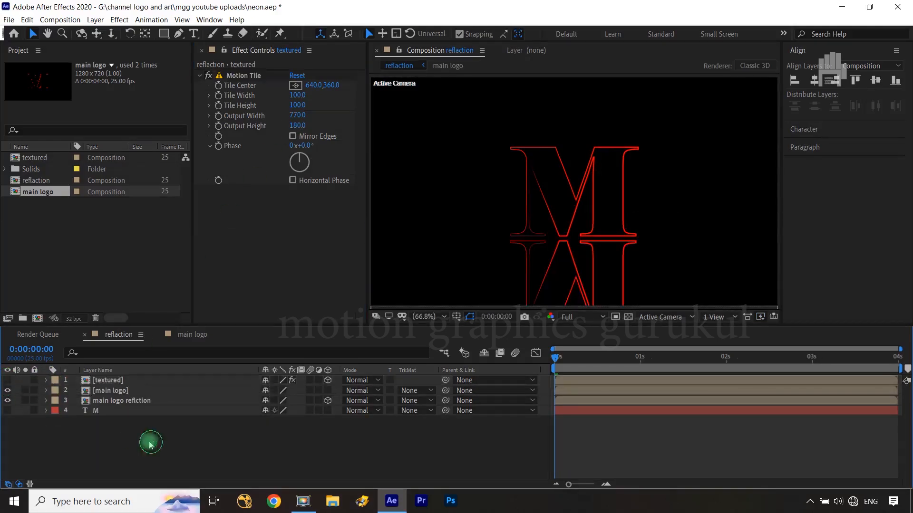
Add an adjustment layer directly above the main logo reflection layer and apply Compound Blur to it
{"action": "left_click", "coordinate": [109, 402]}
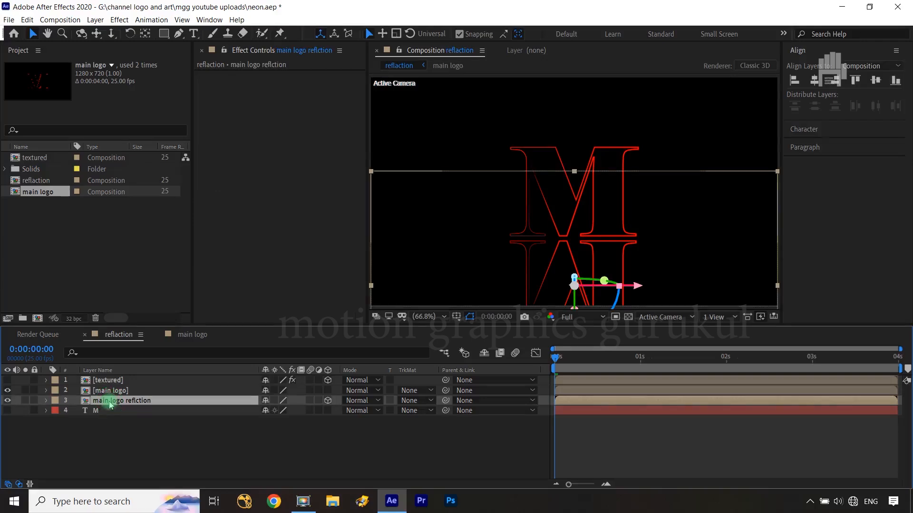
{"action": "key", "text": "ctrl+alt+y"}
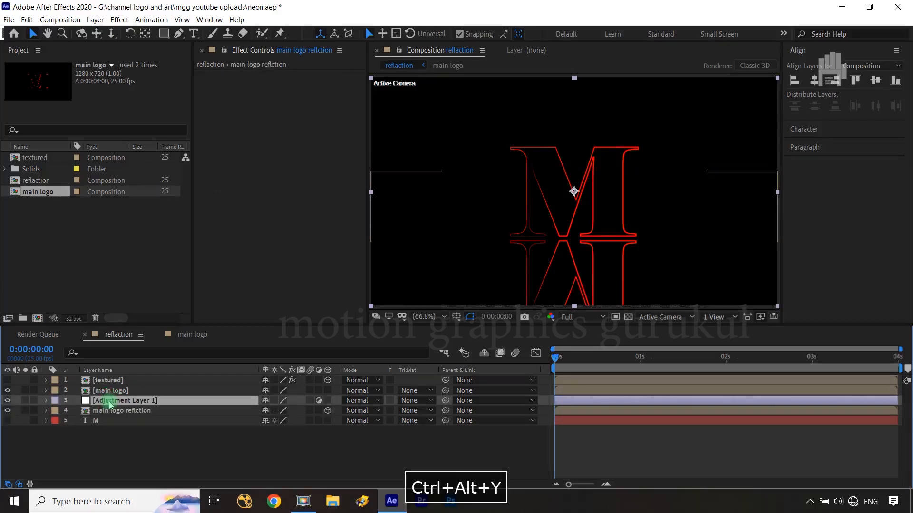
{"action": "left_click", "coordinate": [126, 22]}
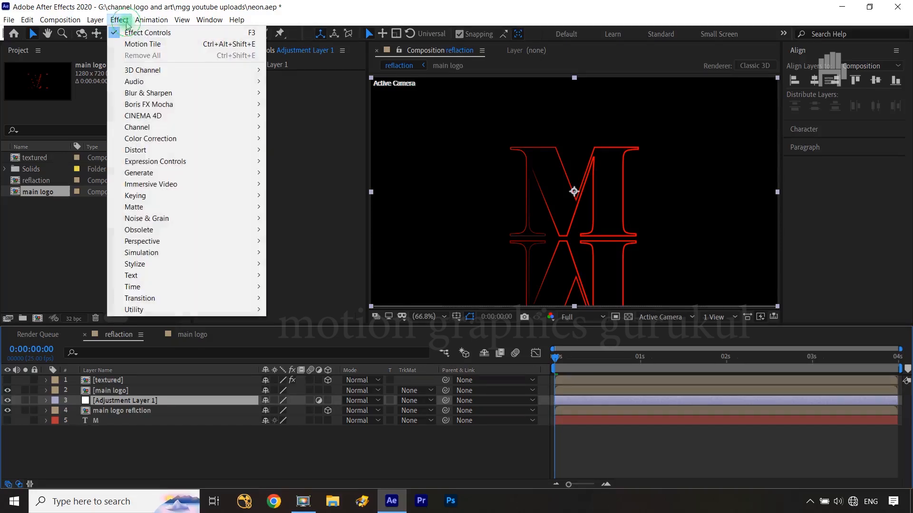
{"action": "mouse_move", "coordinate": [145, 99]}
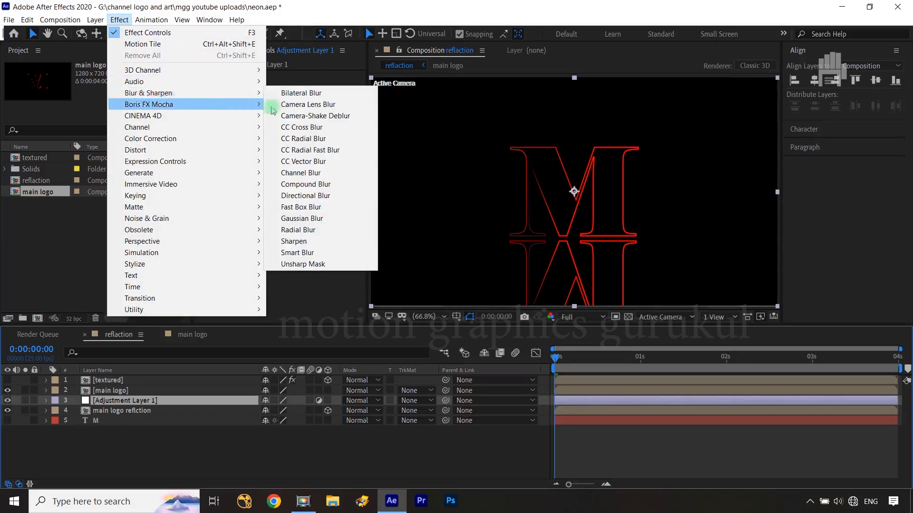
{"action": "left_click", "coordinate": [309, 184]}
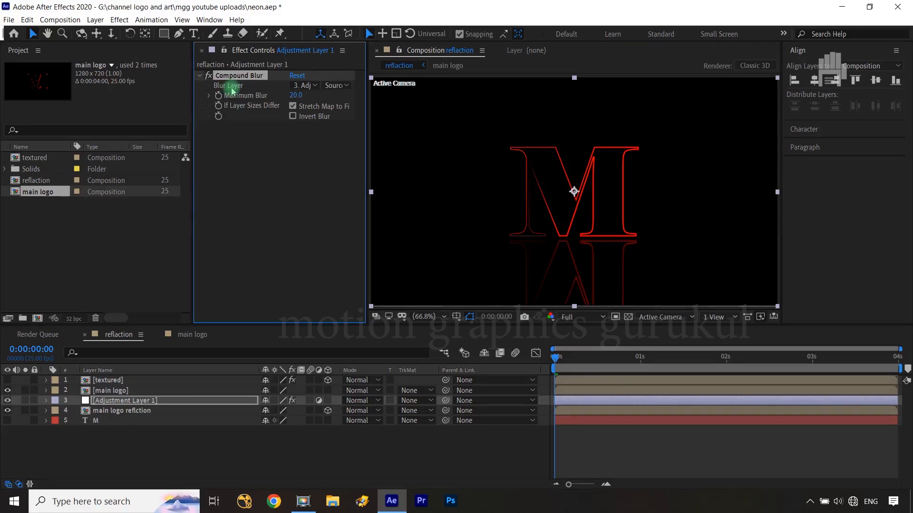
Set the Compound Blur's blur layer to textured, using its Effects & Masks as the source
{"action": "left_click", "coordinate": [303, 86]}
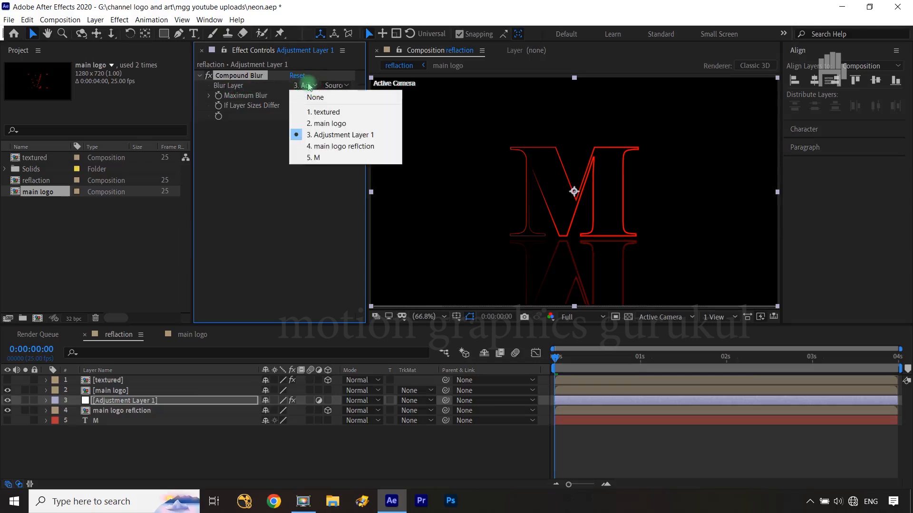
{"action": "left_click", "coordinate": [321, 112]}
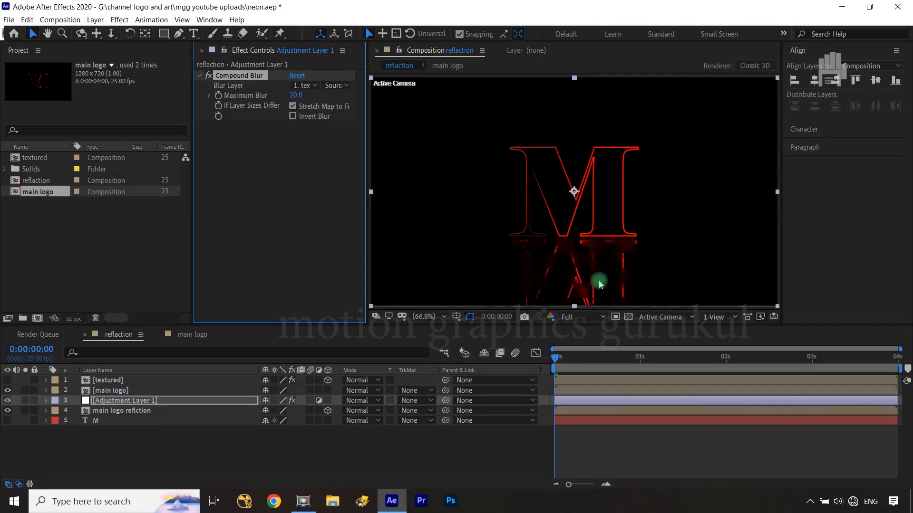
{"action": "left_click", "coordinate": [335, 85]}
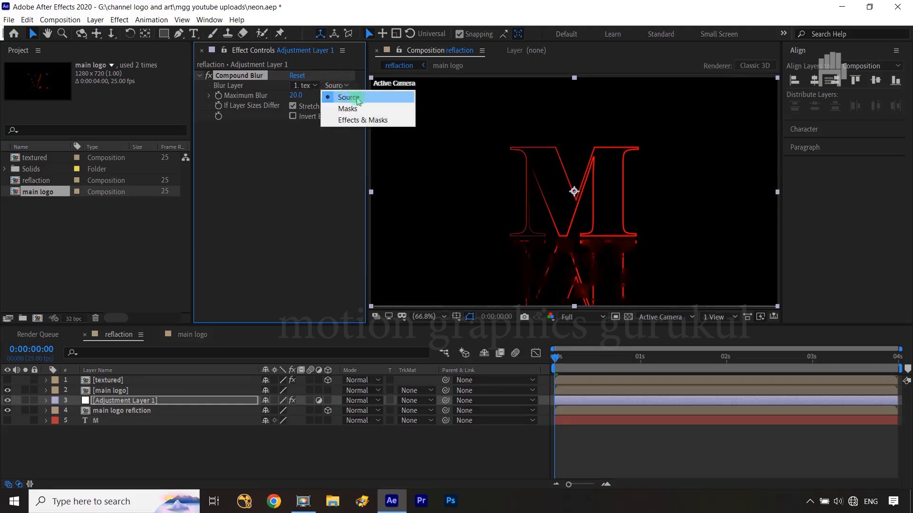
{"action": "left_click", "coordinate": [362, 121]}
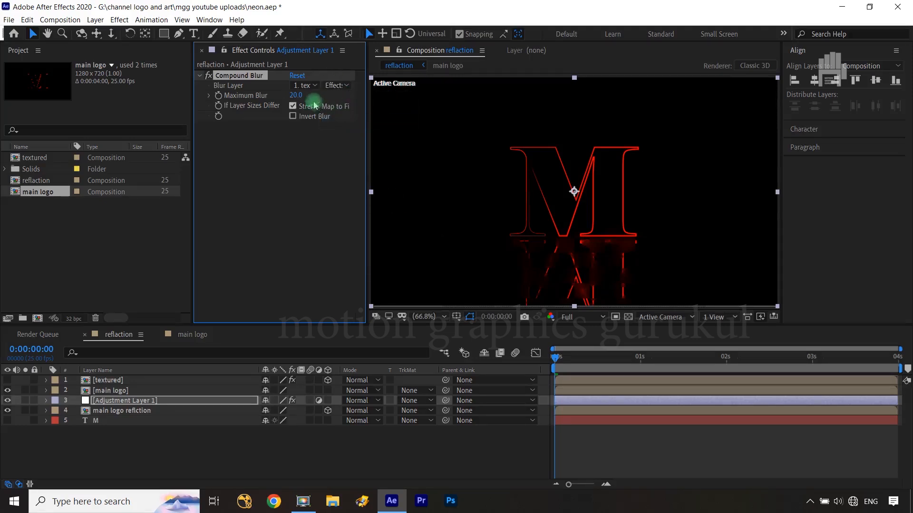
Set the Compound Blur's maximum blur on the adjustment layer to 70
{"action": "type", "text": "70"}
{"action": "left_click", "coordinate": [318, 169]}
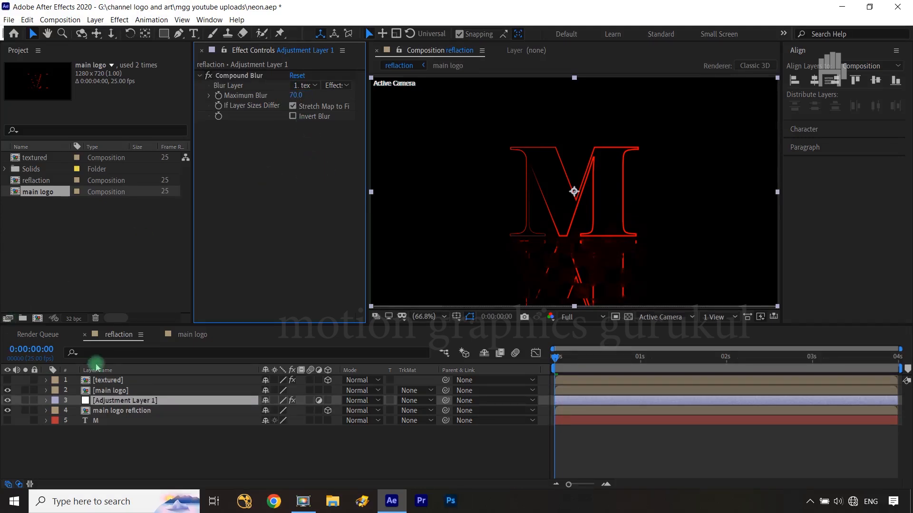
Enable Glow, Glow 2 and Glow 3 on the M Outlines layer inside the main logo composition, and return to the reflaction composition
{"action": "double_click", "coordinate": [110, 391]}
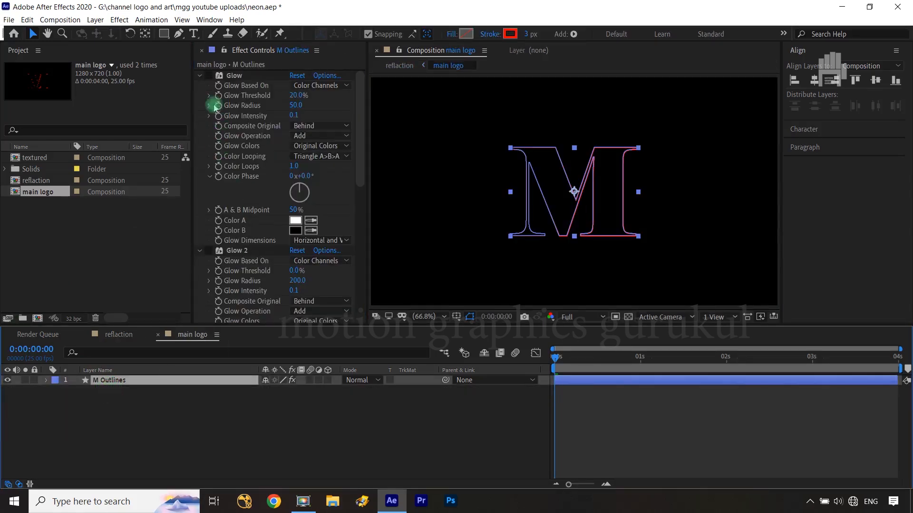
{"action": "left_click", "coordinate": [208, 75]}
{"action": "left_click", "coordinate": [209, 252]}
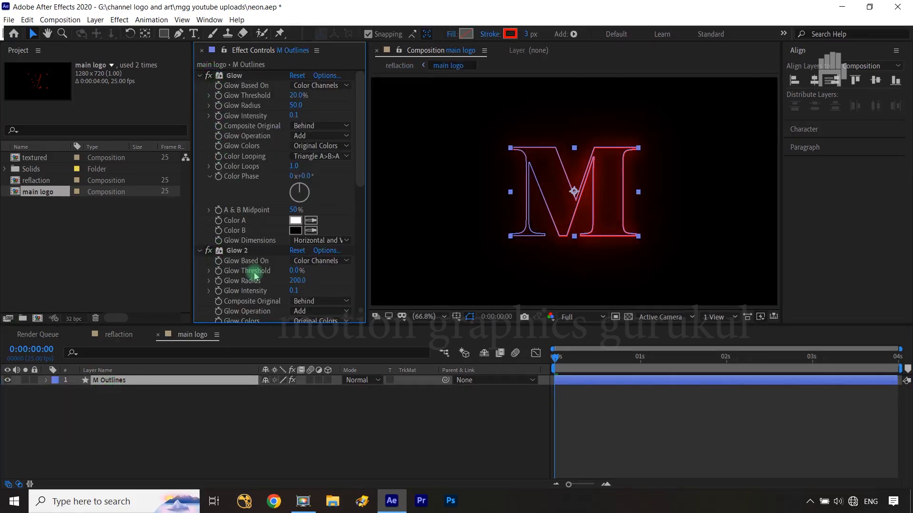
{"action": "scroll", "coordinate": [237, 267], "scroll_direction": "down", "scroll_amount": 5}
{"action": "left_click", "coordinate": [210, 251]}
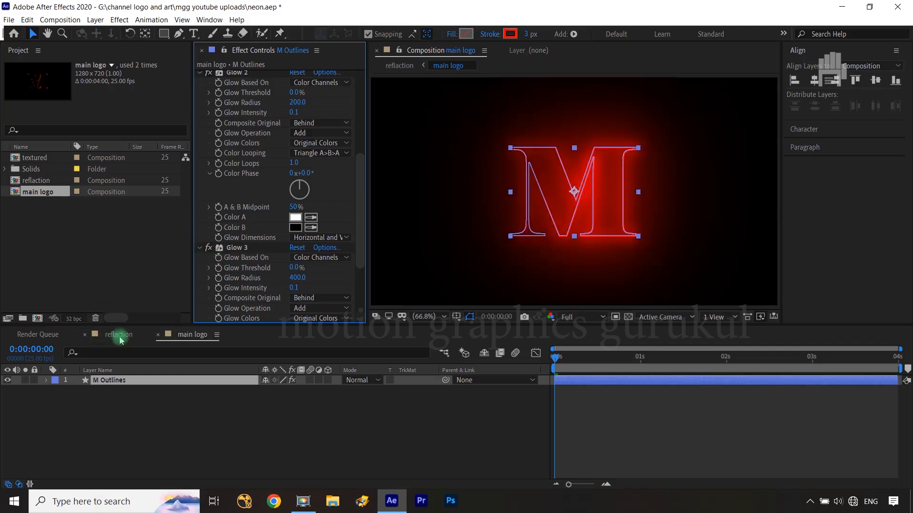
{"action": "left_click", "coordinate": [119, 335]}
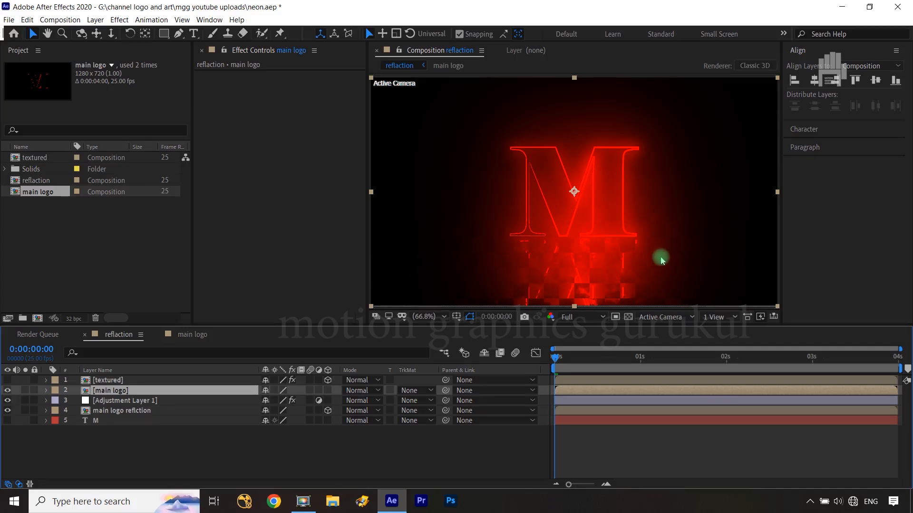
Raise the adjustment layer's Compound Blur maximum blur to 176 and scrub through the timeline to preview the animation
{"action": "left_click", "coordinate": [133, 402]}
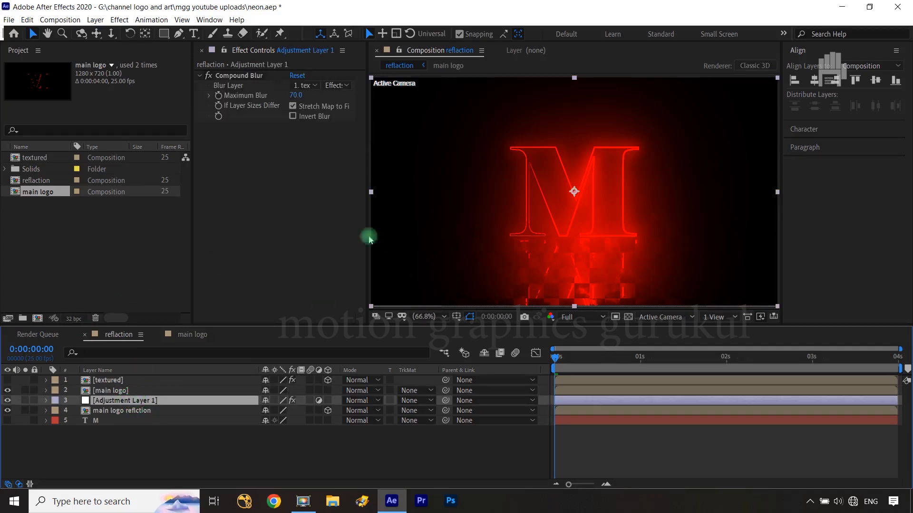
{"action": "left_click_drag", "start_coordinate": [292, 95], "coordinate": [361, 100]}
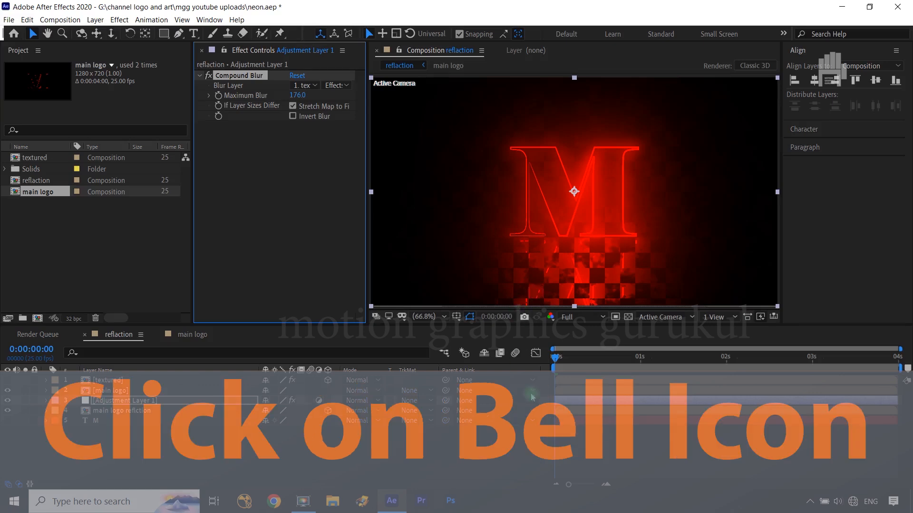
{"action": "left_click_drag", "start_coordinate": [557, 359], "coordinate": [751, 379]}
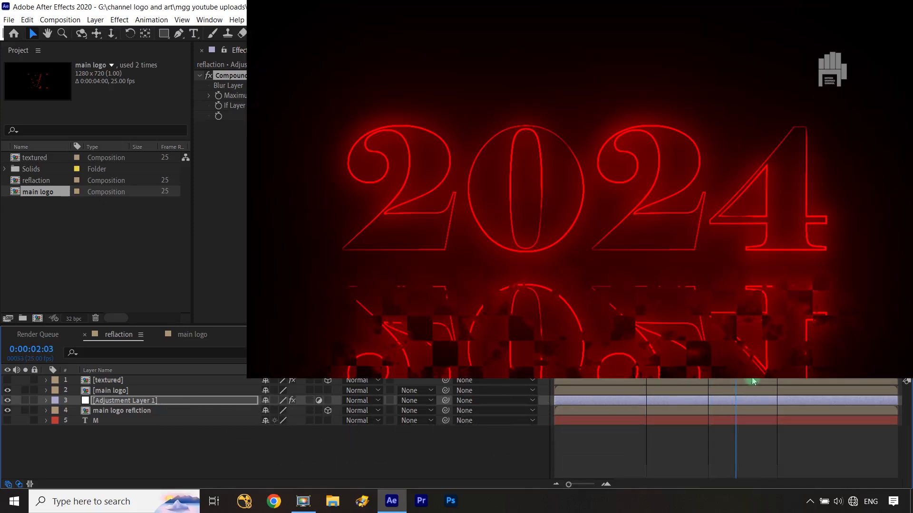